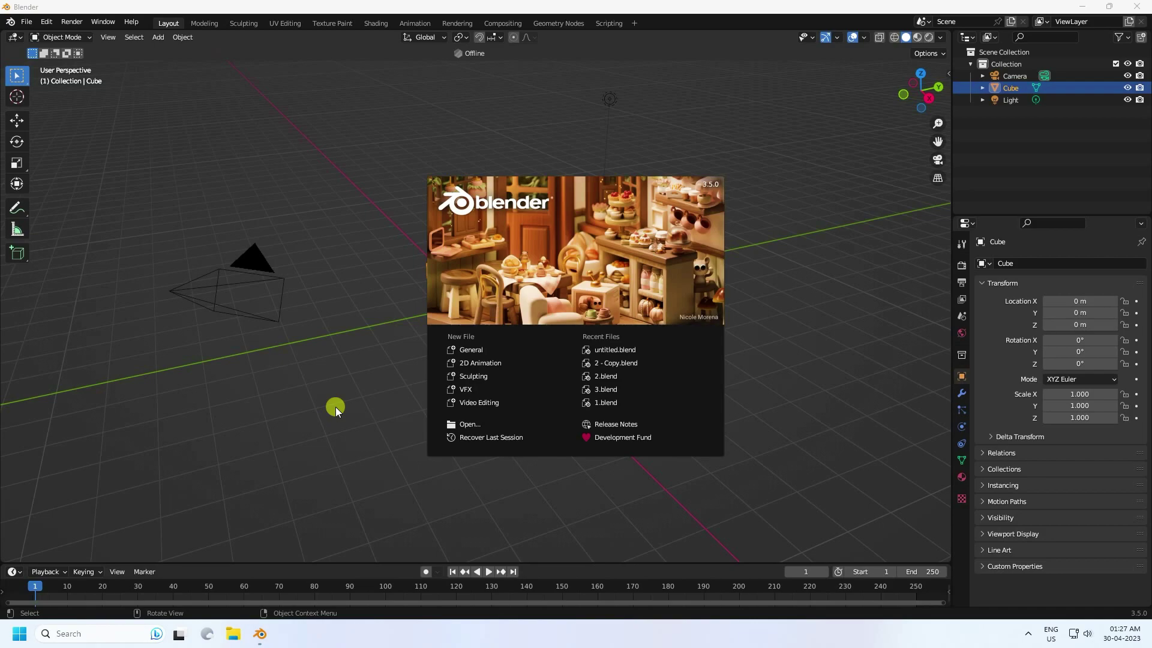
Step: Start a General scene and delete the default camera, cube and light
left_click(485, 351)
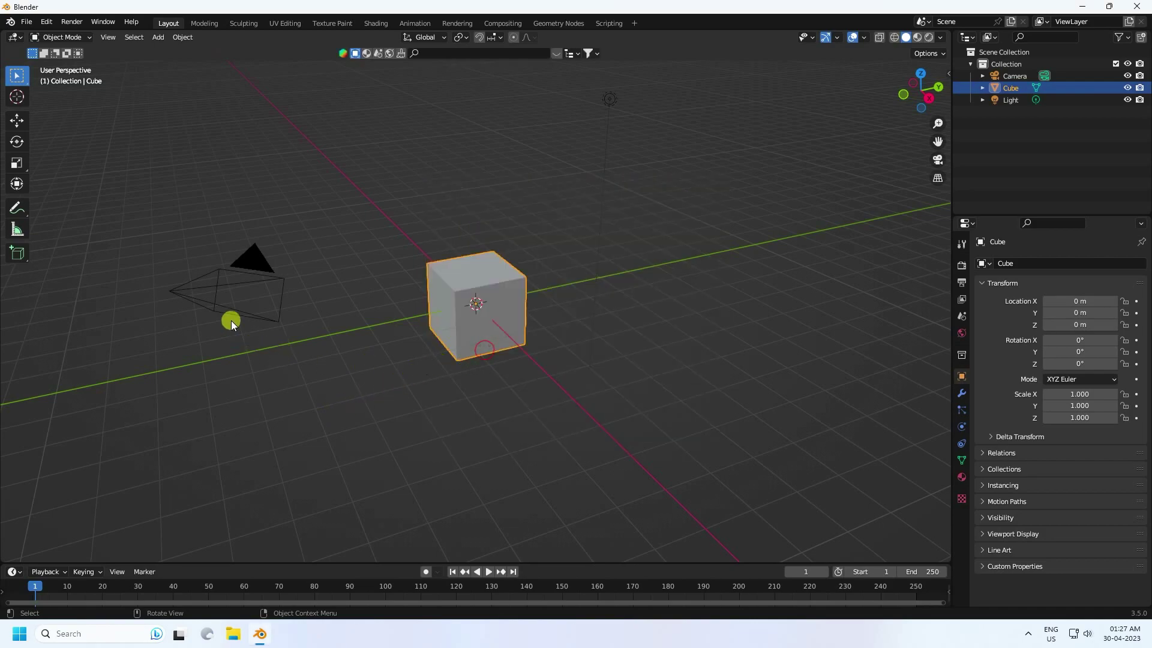
left_click_drag(225, 214, 707, 401)
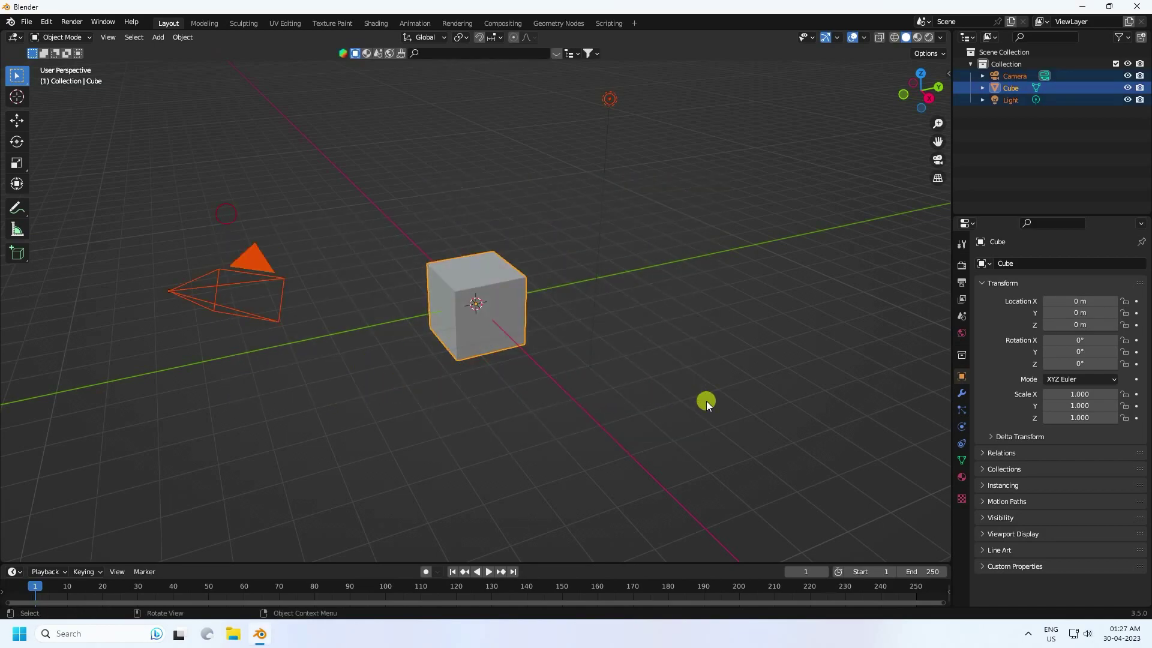
key("Delete")
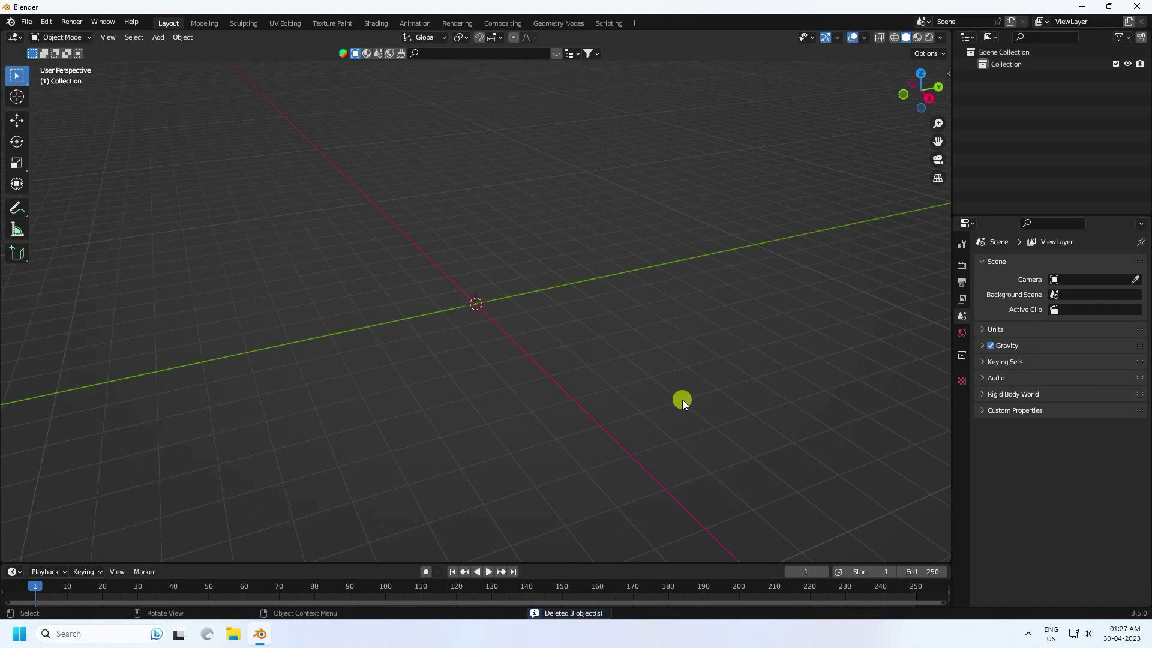
Step: Add a plane and scale it up to 12.576 as a large floor
left_click(164, 40)
mouse_move(175, 51)
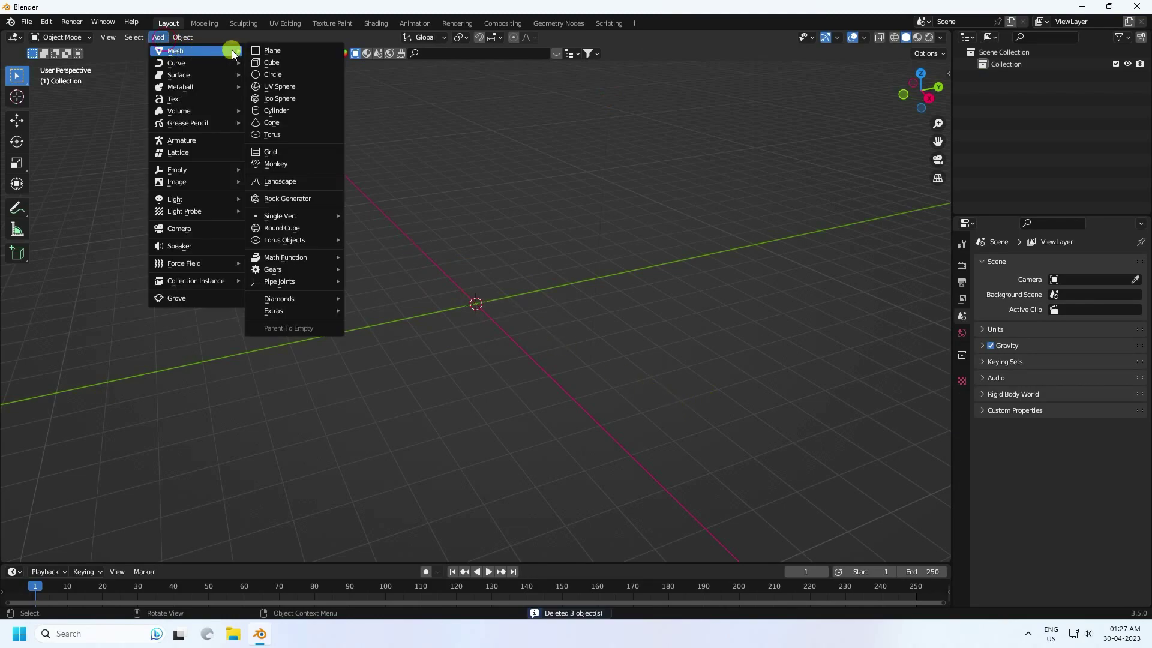
left_click(283, 49)
middle_click_drag(624, 383, 538, 284)
key("s")
left_click(743, 225)
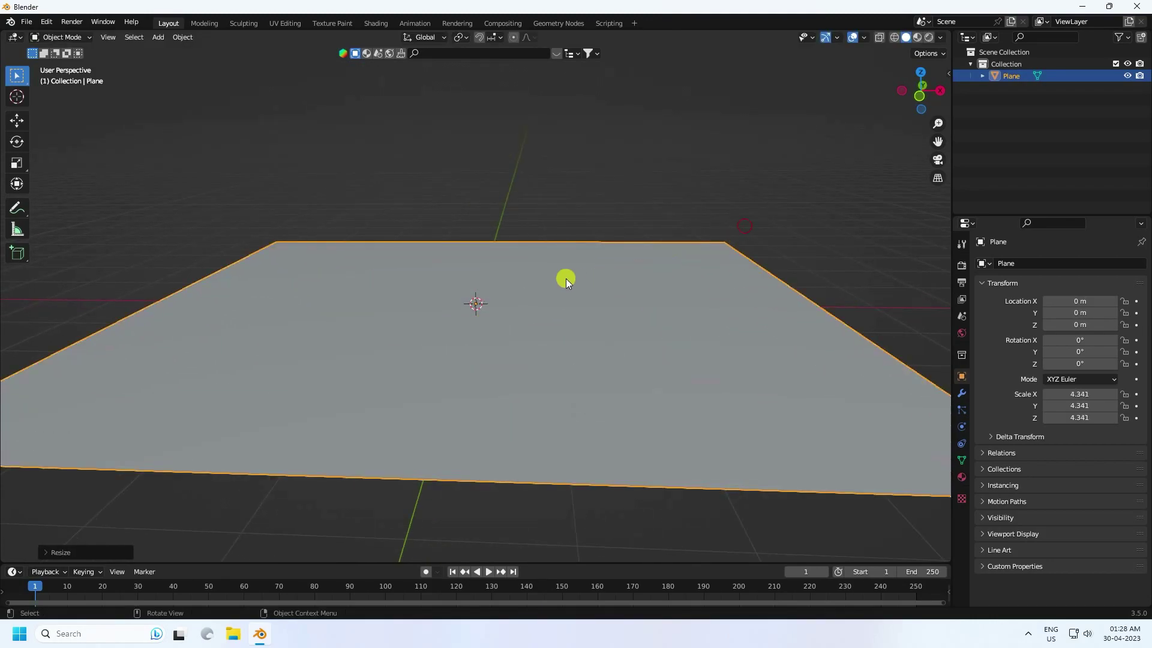
key("s")
left_click(734, 230)
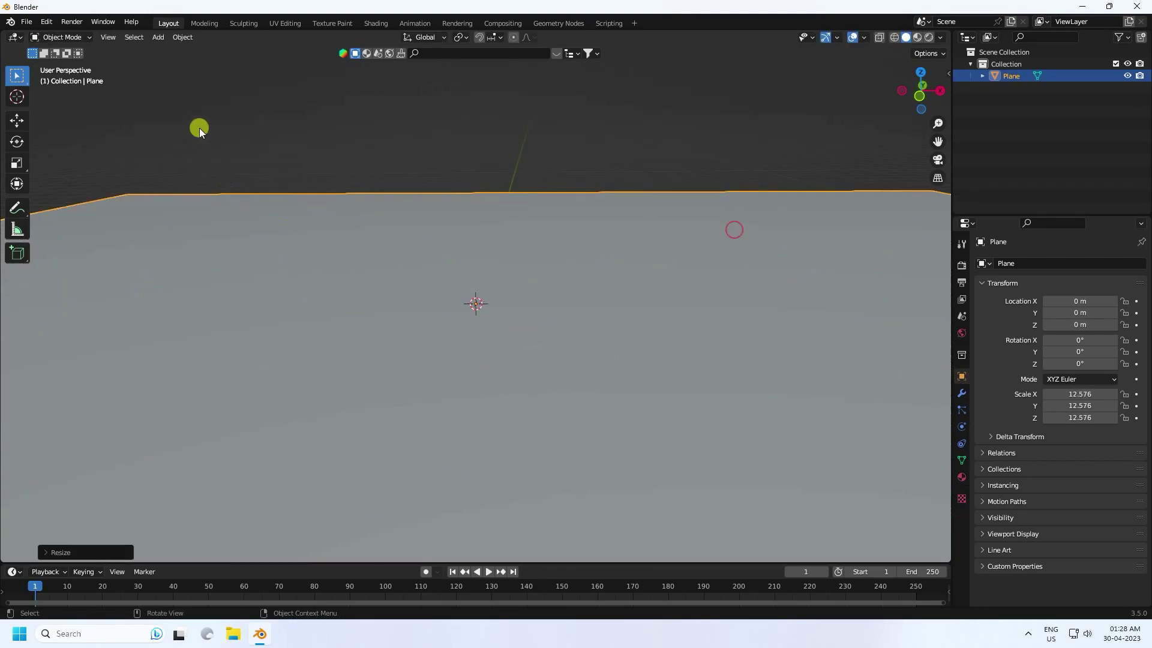
left_click(159, 37)
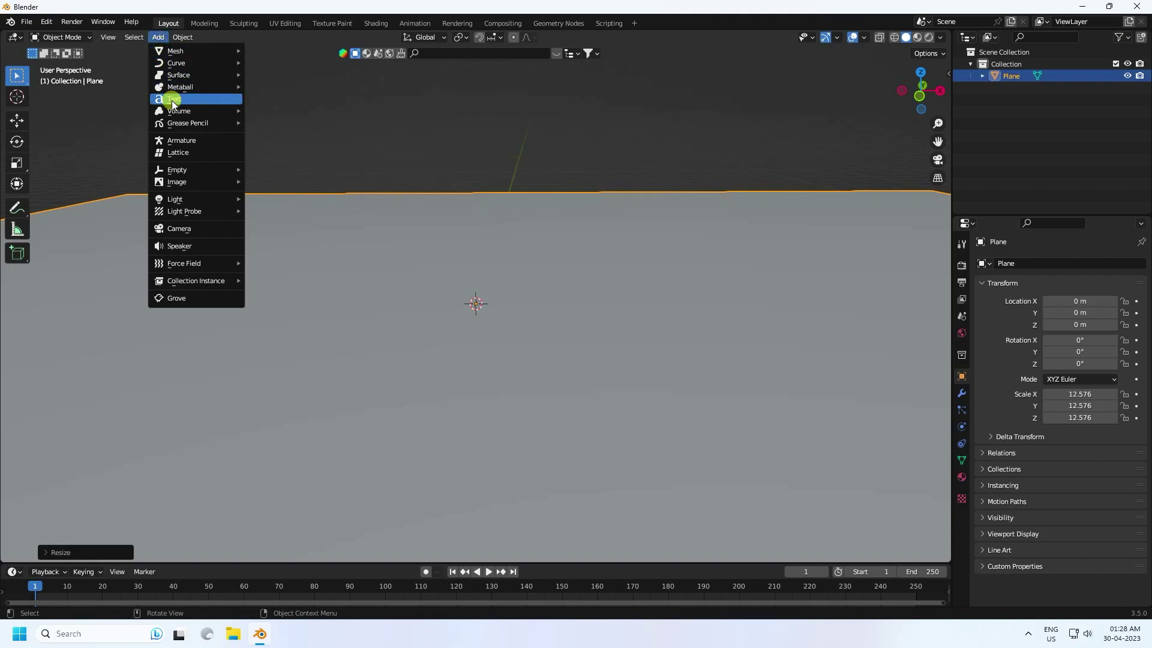
Step: Add a torus and turn on the Wireframe viewport overlay
mouse_move(186, 52)
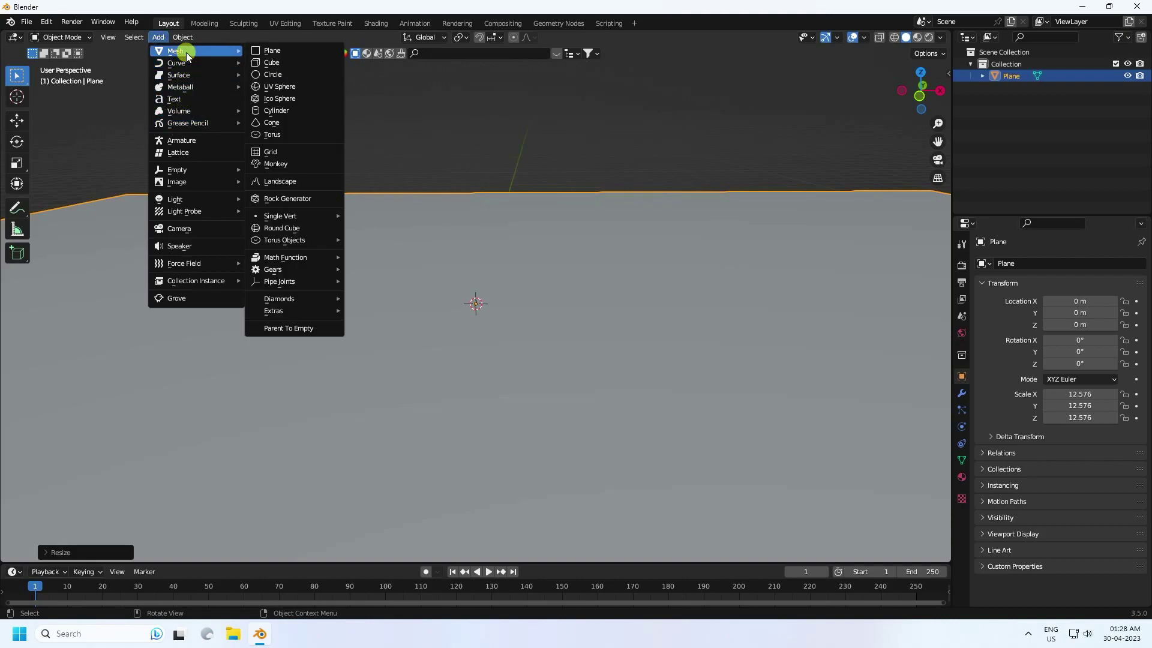
left_click(275, 136)
scroll(474, 279, "up", 3)
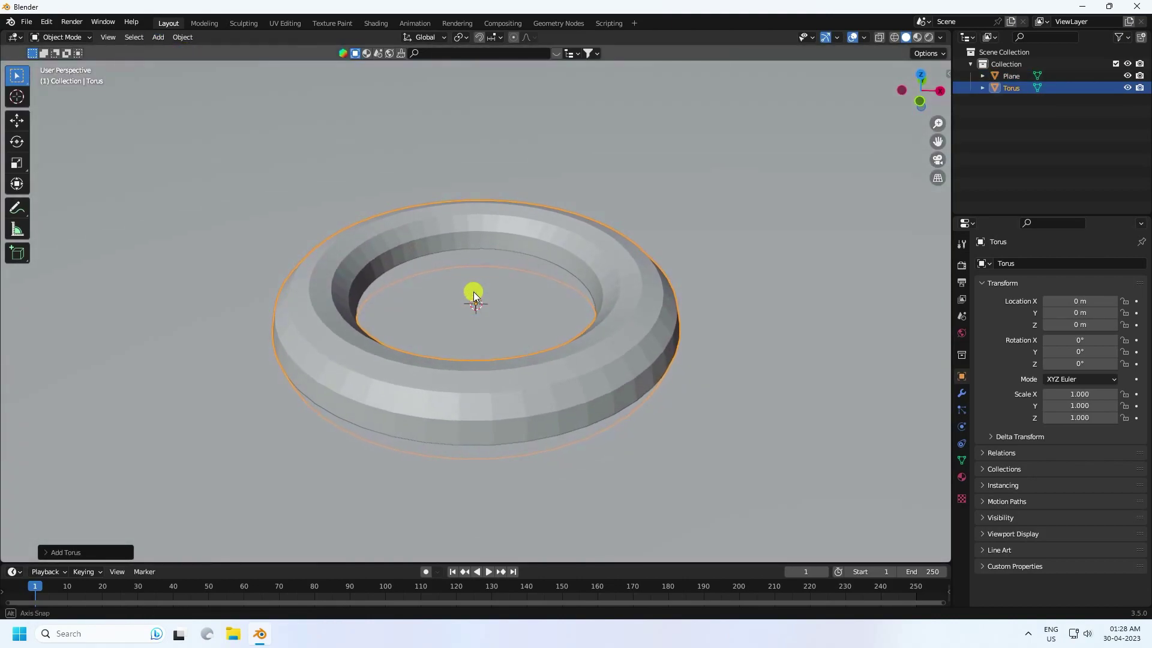
left_click(861, 37)
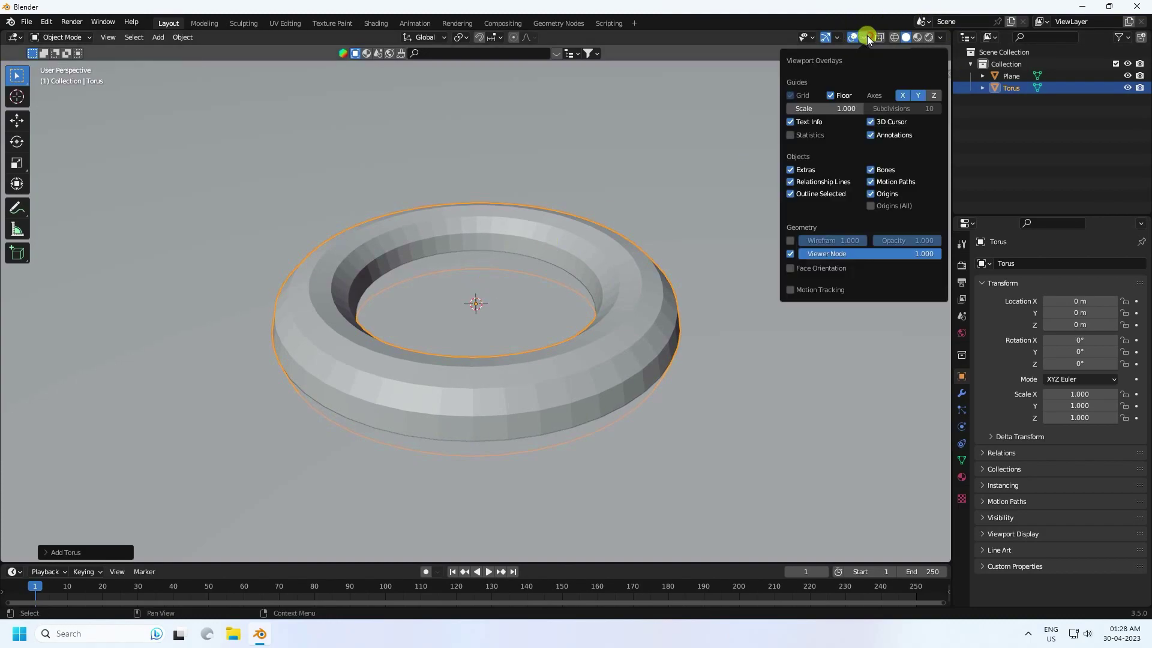
left_click(787, 239)
Step: In the Add Torus panel, set the Minor Radius to 0.5 m
left_click(54, 552)
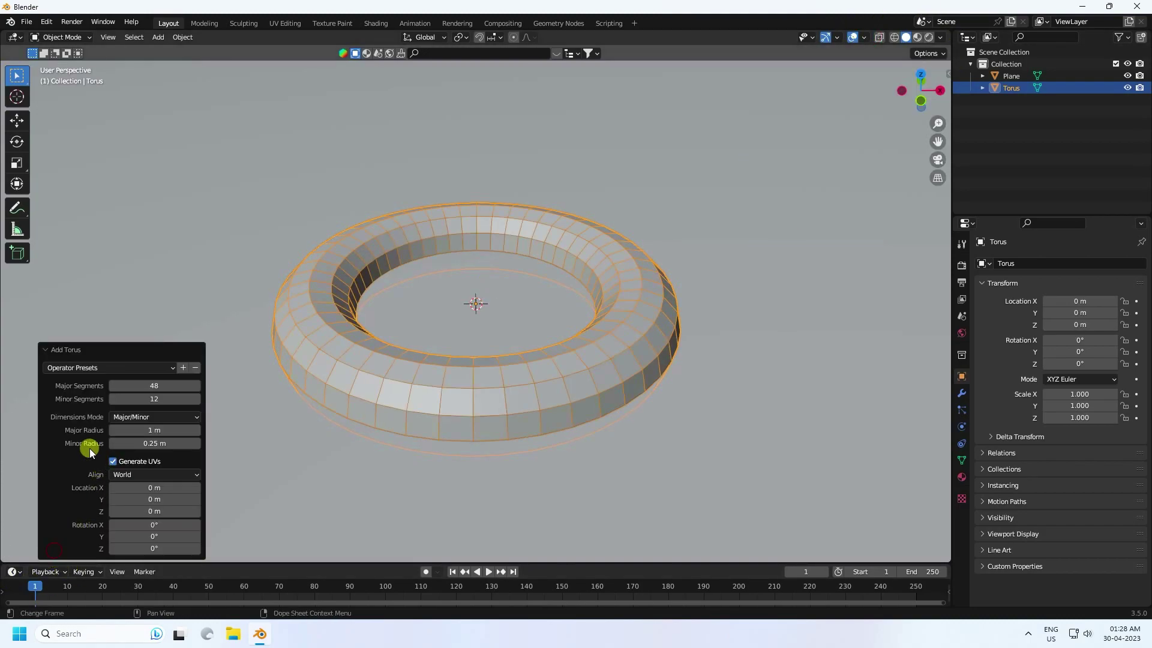
left_click_drag(152, 444, 460, 290)
left_click(156, 443)
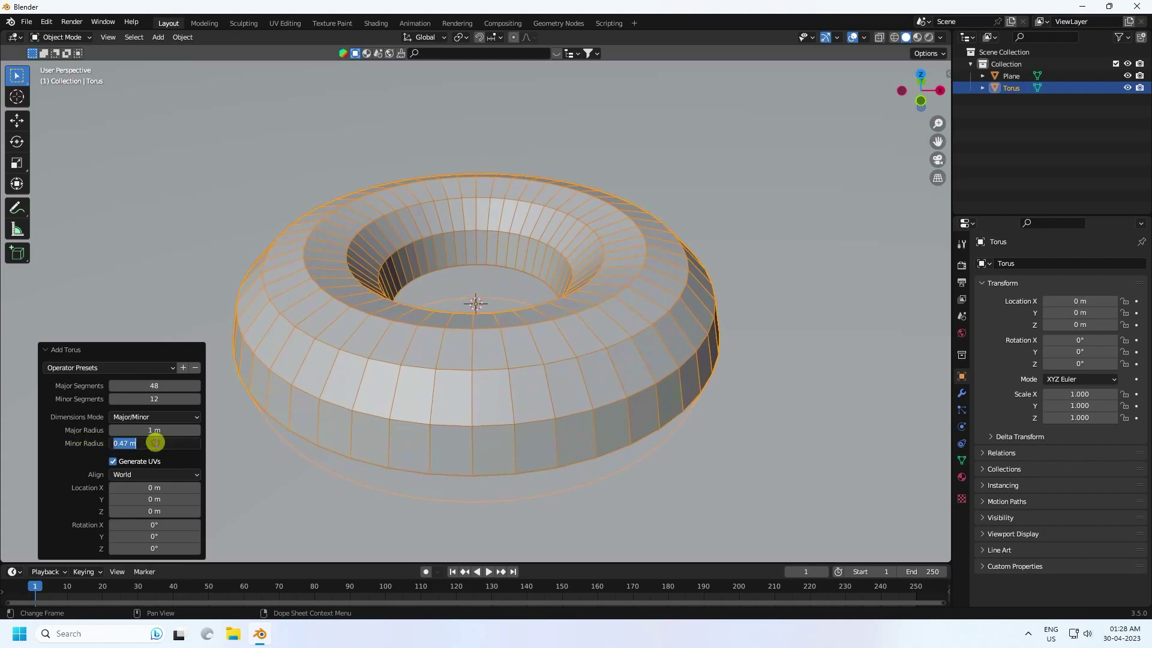
type("0.5")
key("Return")
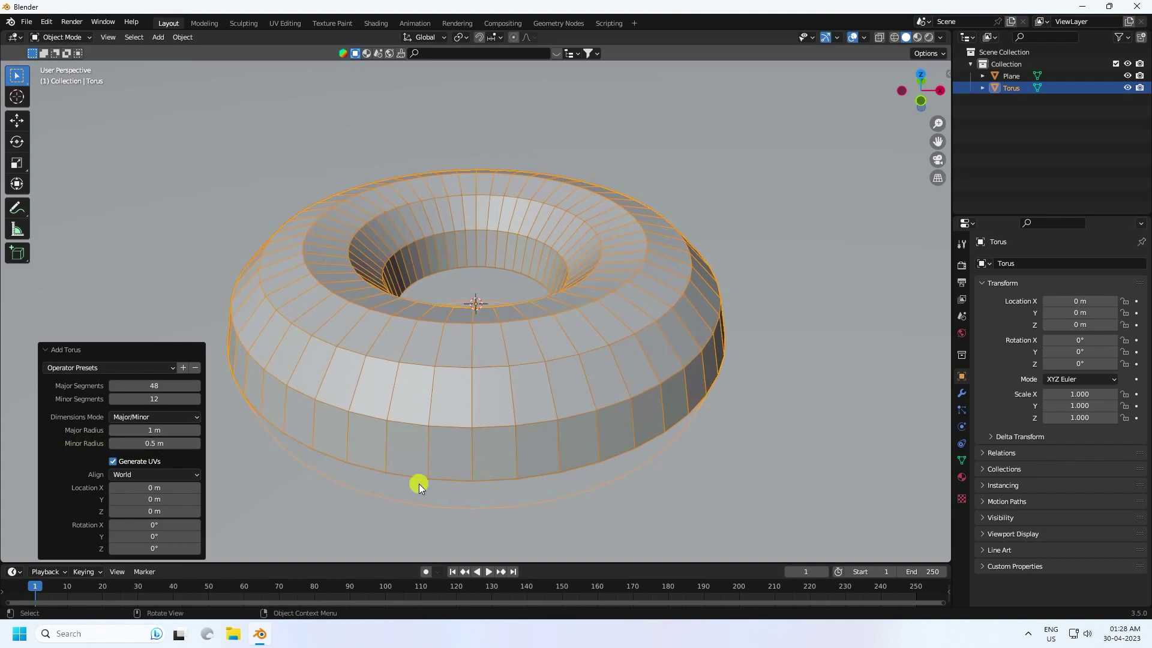
scroll(445, 333, "down", 3)
middle_click_drag(445, 333, 439, 316)
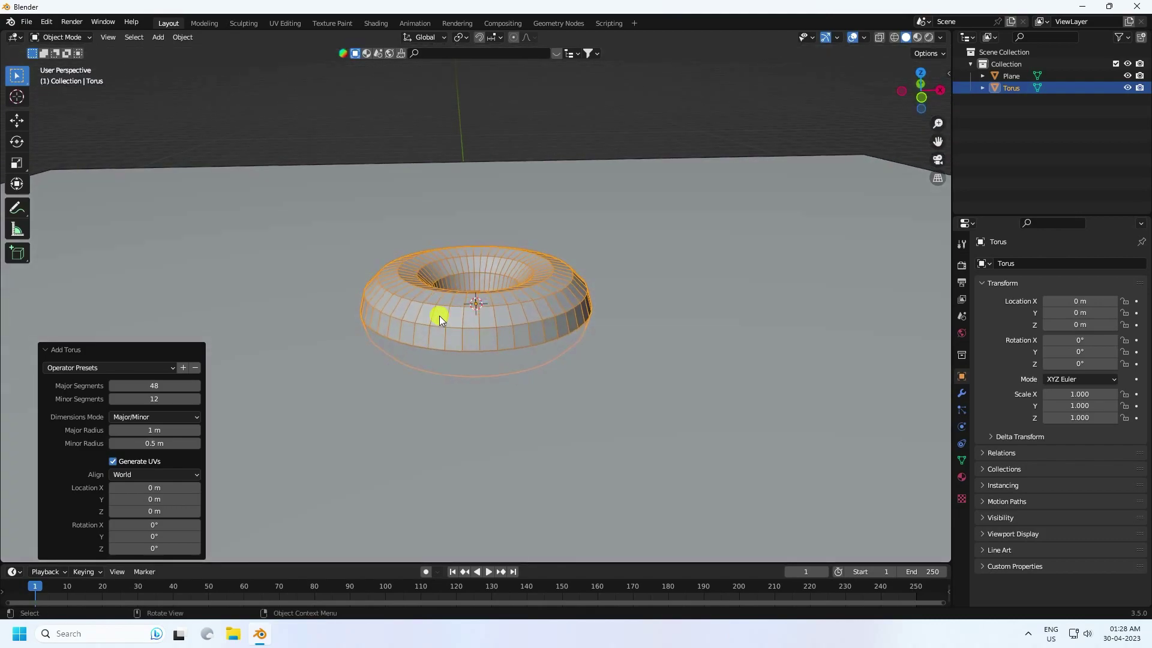
Step: Lift the torus along Z to about 3.7 m with the move gizmo
left_click(16, 123)
scroll(426, 290, "down", 3)
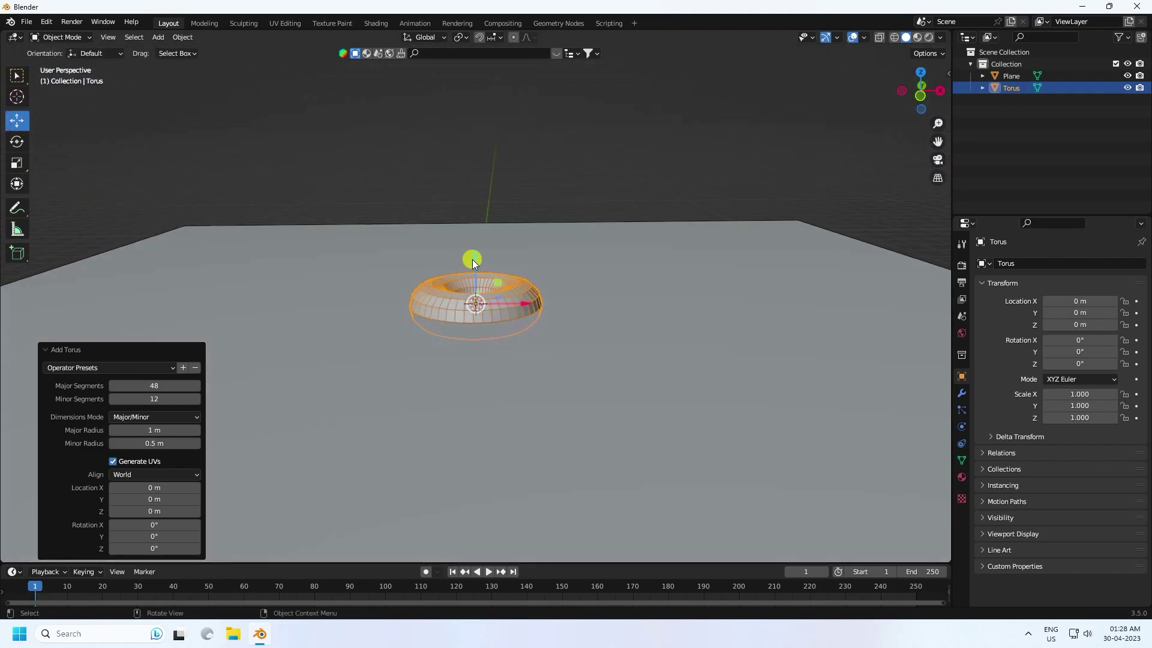
left_click_drag(473, 259, 463, 87)
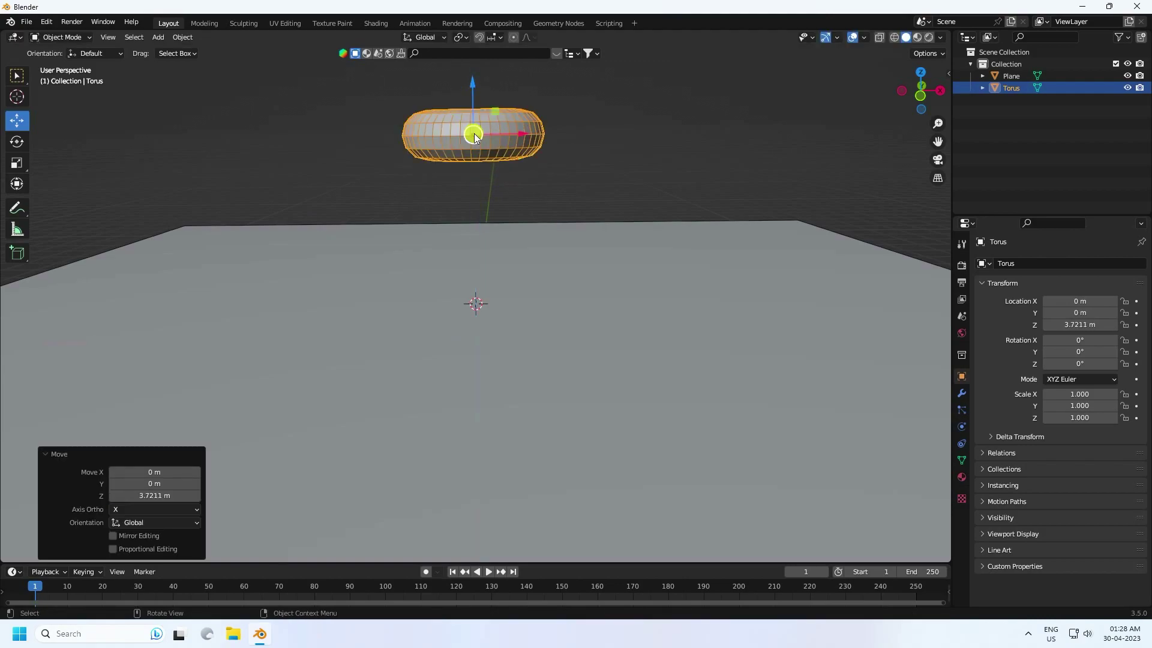
middle_click_drag(473, 133, 482, 149)
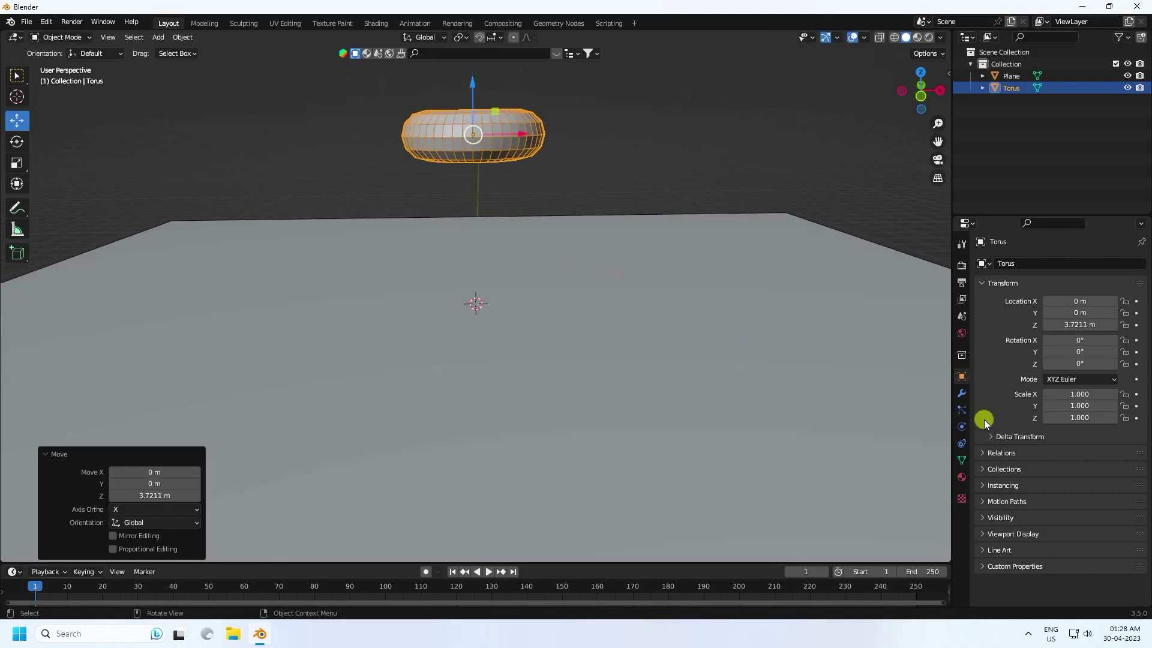
Step: Give the torus a Subdivision Surface modifier at viewport level 2 and shade it smooth
left_click(963, 393)
left_click(1006, 262)
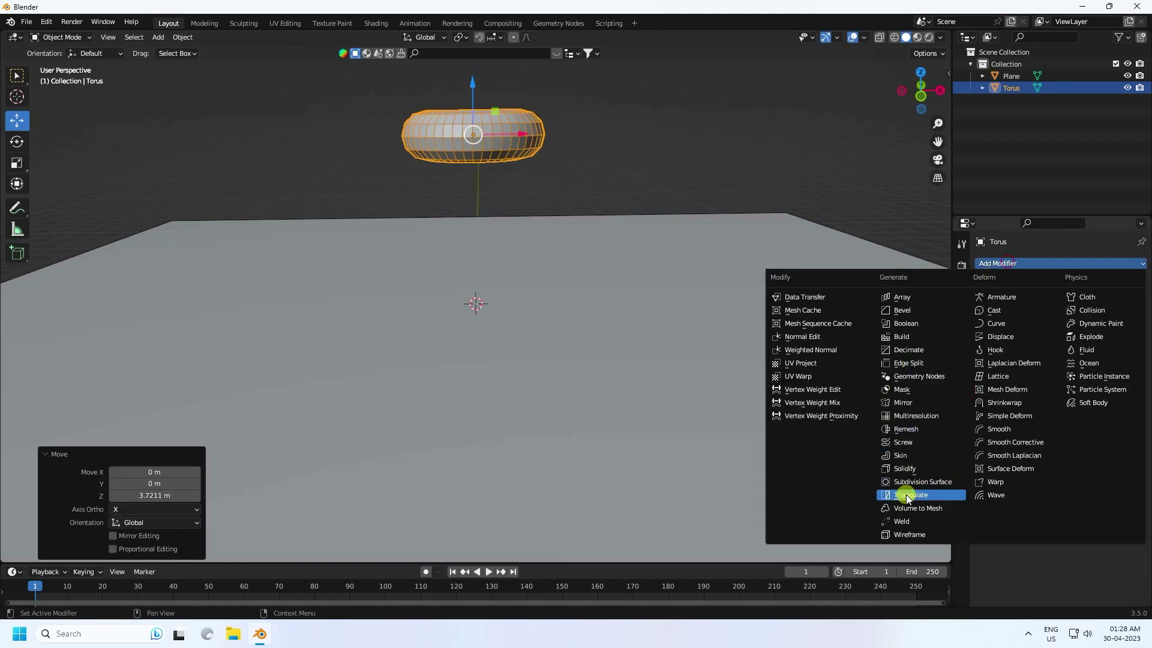
left_click(917, 480)
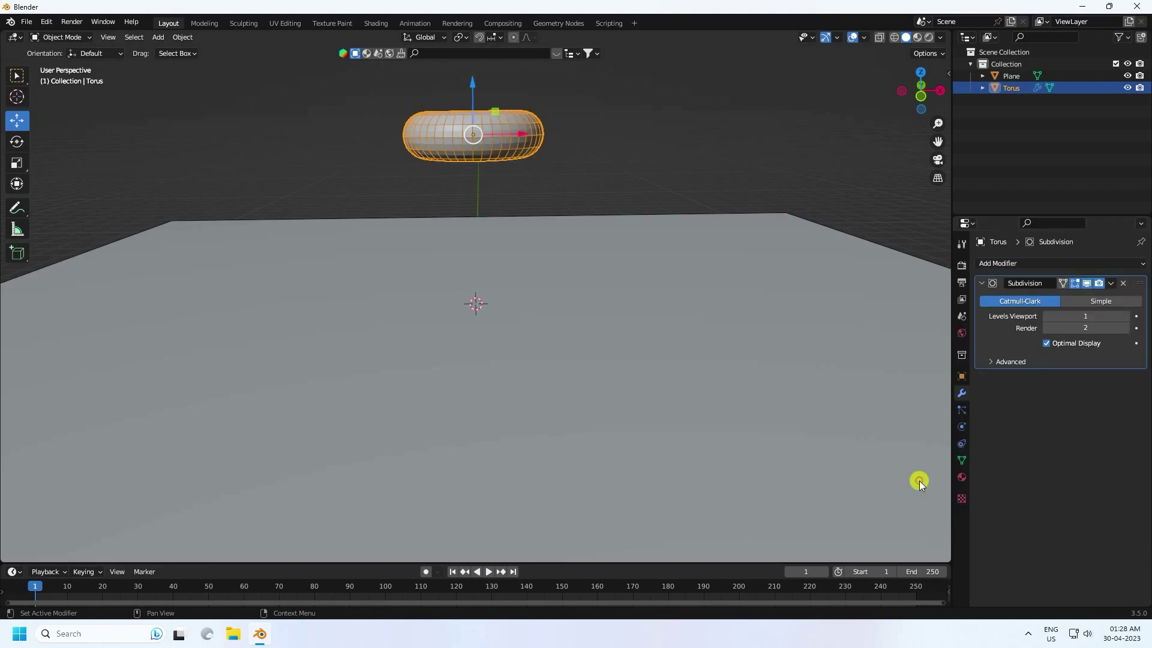
left_click(1123, 316)
scroll(531, 136, "up", 3)
right_click(547, 115)
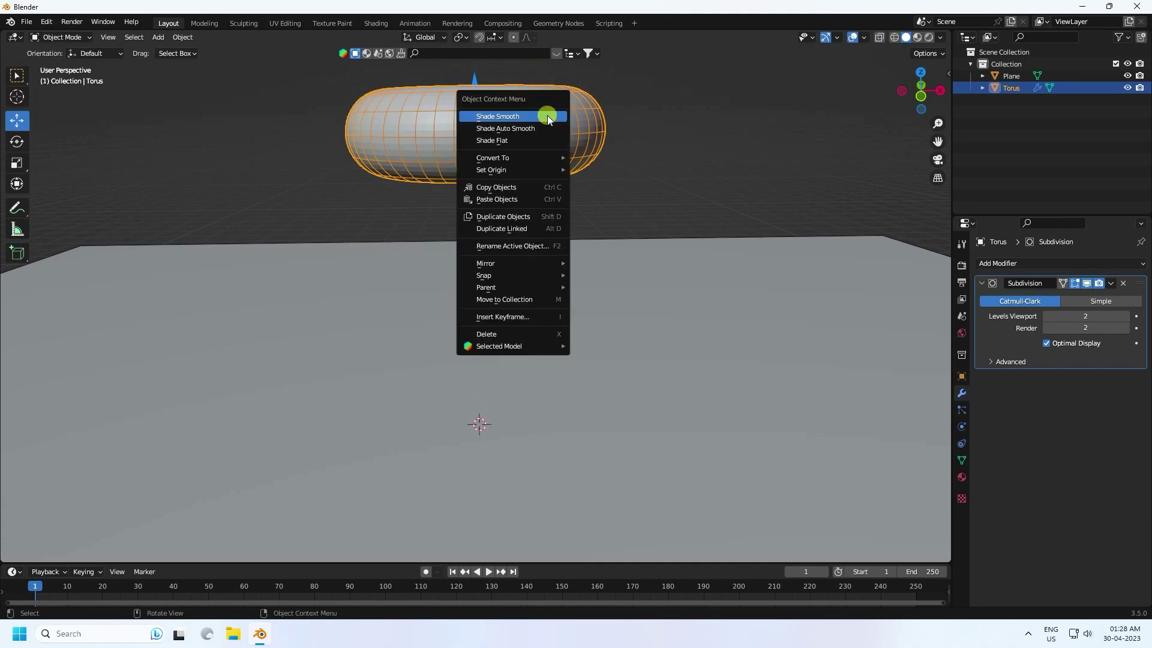
left_click(525, 118)
Step: Set the torus's Location Z to exactly 4 m and deselect it
scroll(495, 228, "down", 3)
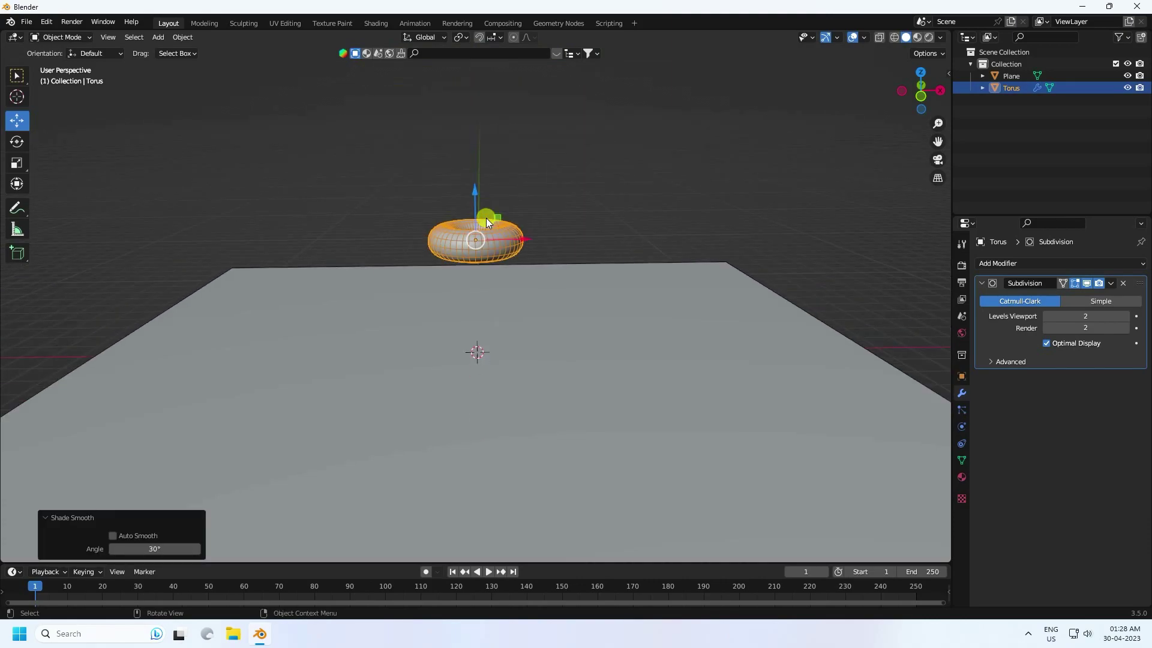
middle_click_drag(483, 219, 487, 254)
left_click(961, 376)
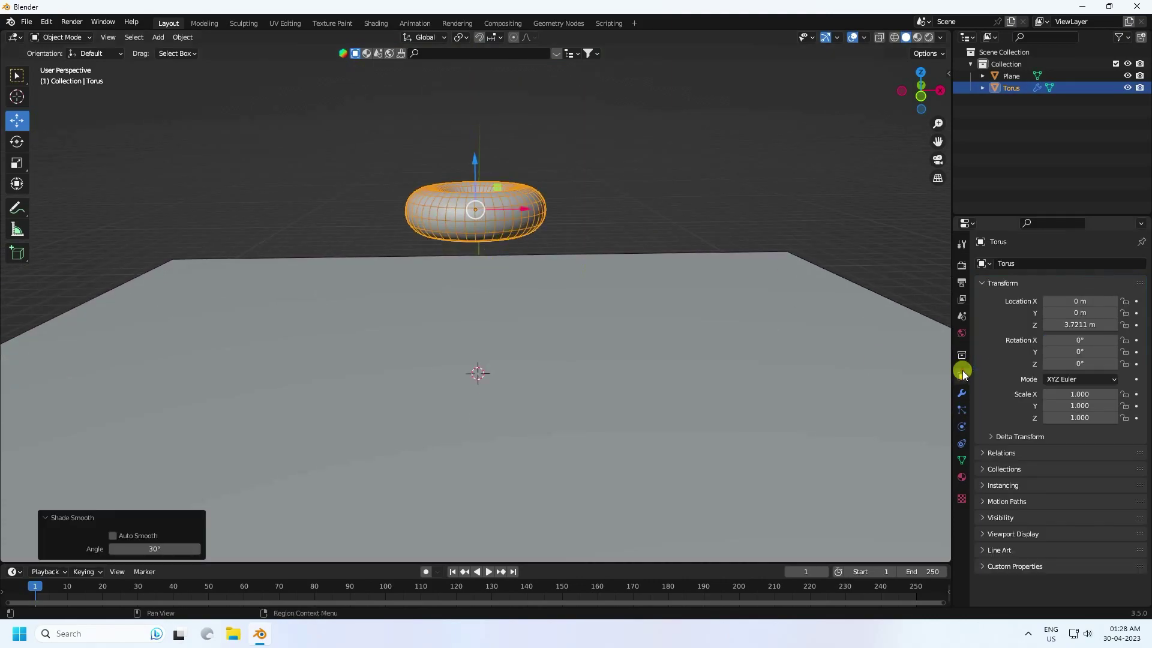
left_click_drag(1071, 325, 506, 324)
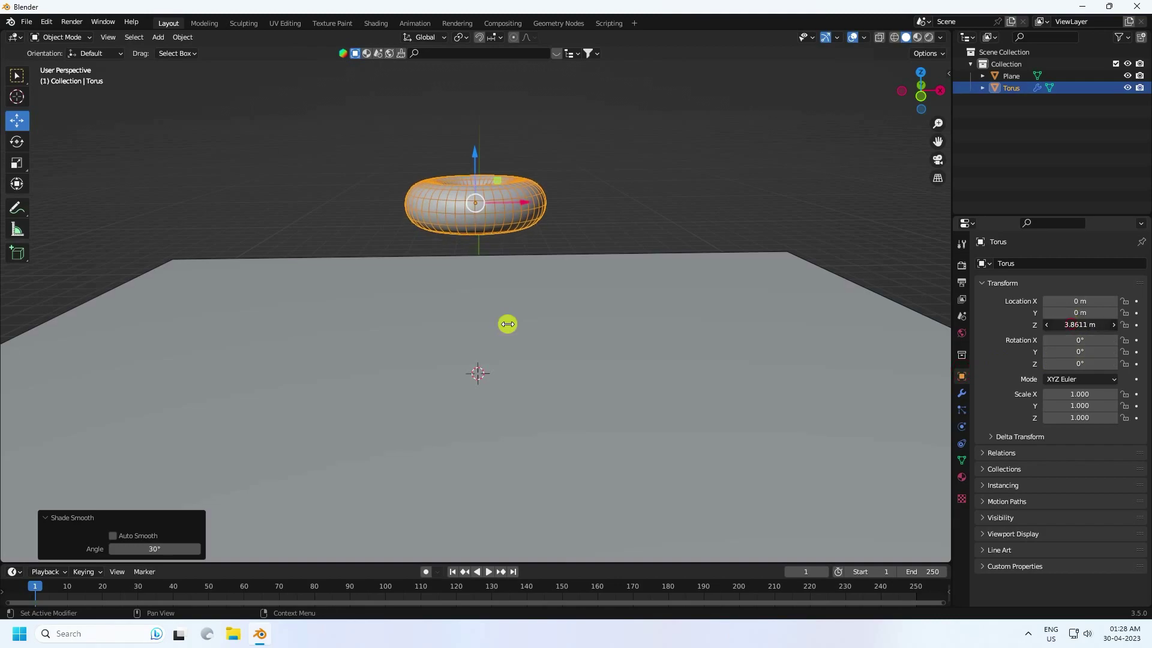
left_click(1066, 324)
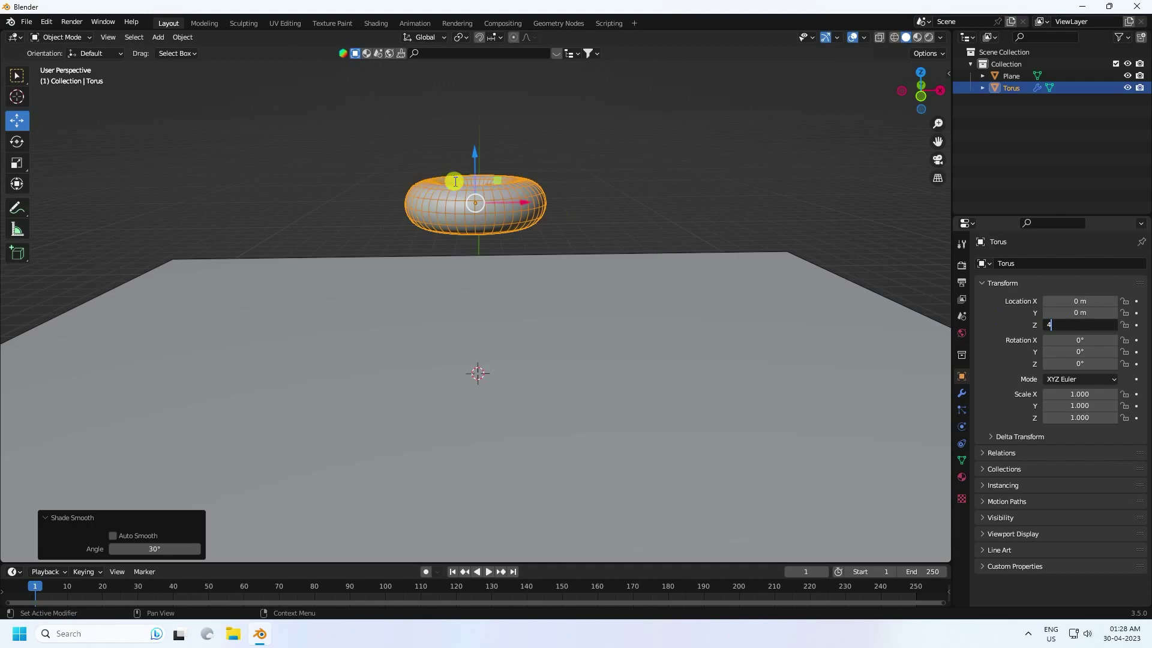
key("Return")
left_click(574, 211)
scroll(540, 234, "down", 3)
middle_click_drag(536, 238, 514, 288)
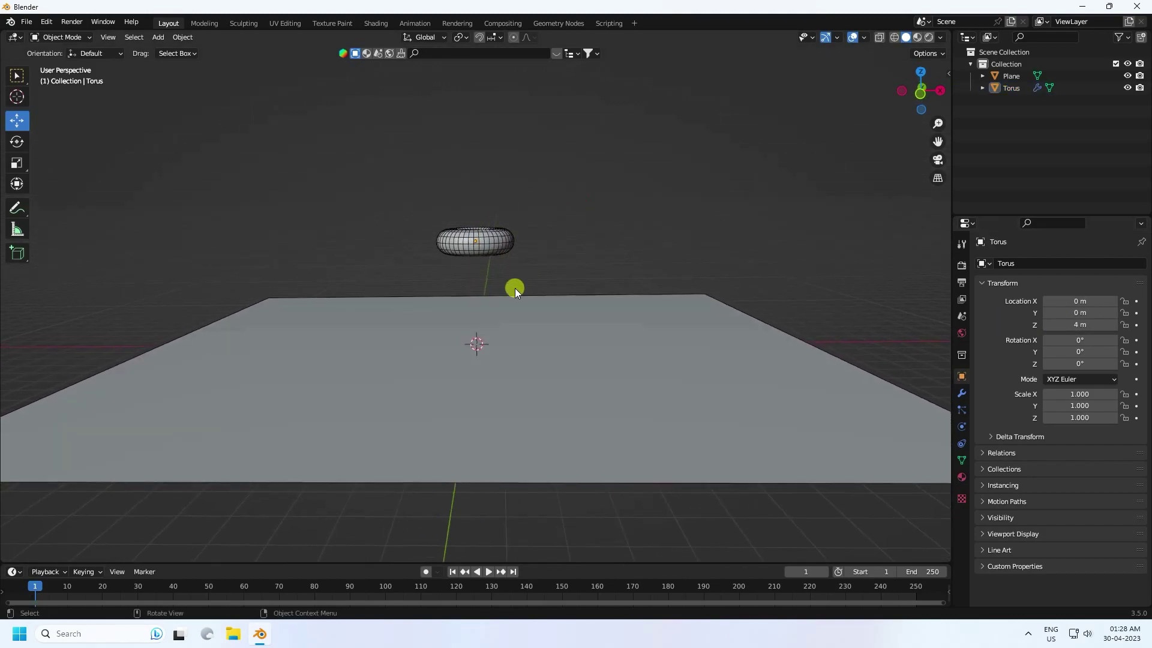
Step: Give the floor plane Collision physics, then select the torus
left_click(497, 303)
scroll(498, 306, "up", 1)
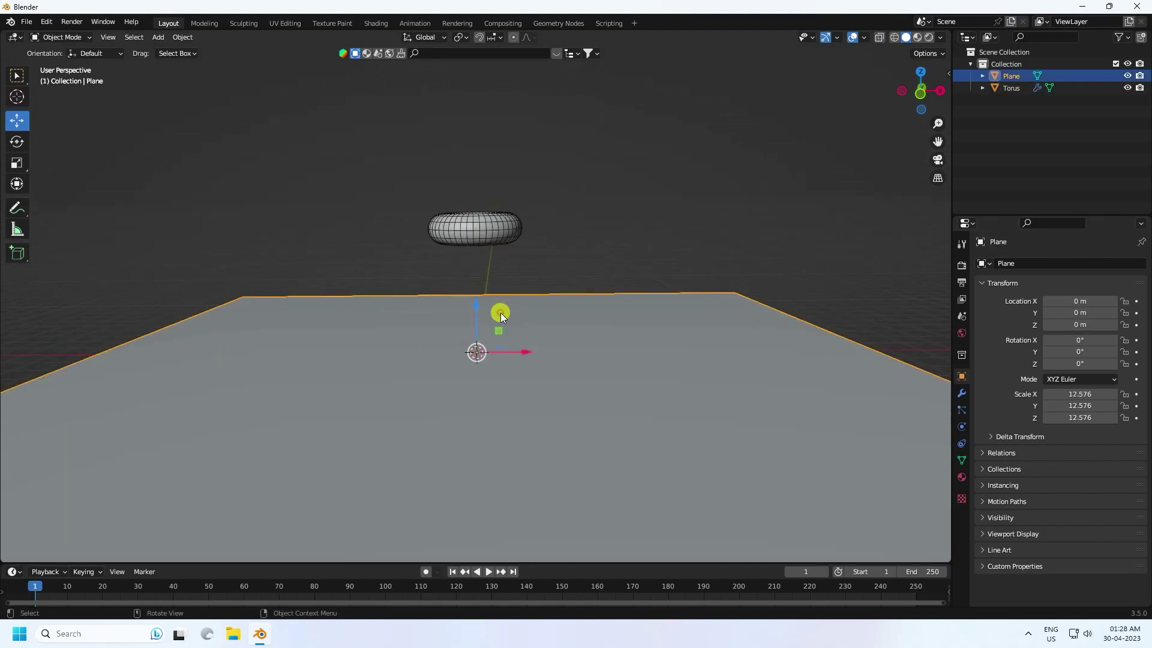
left_click(962, 411)
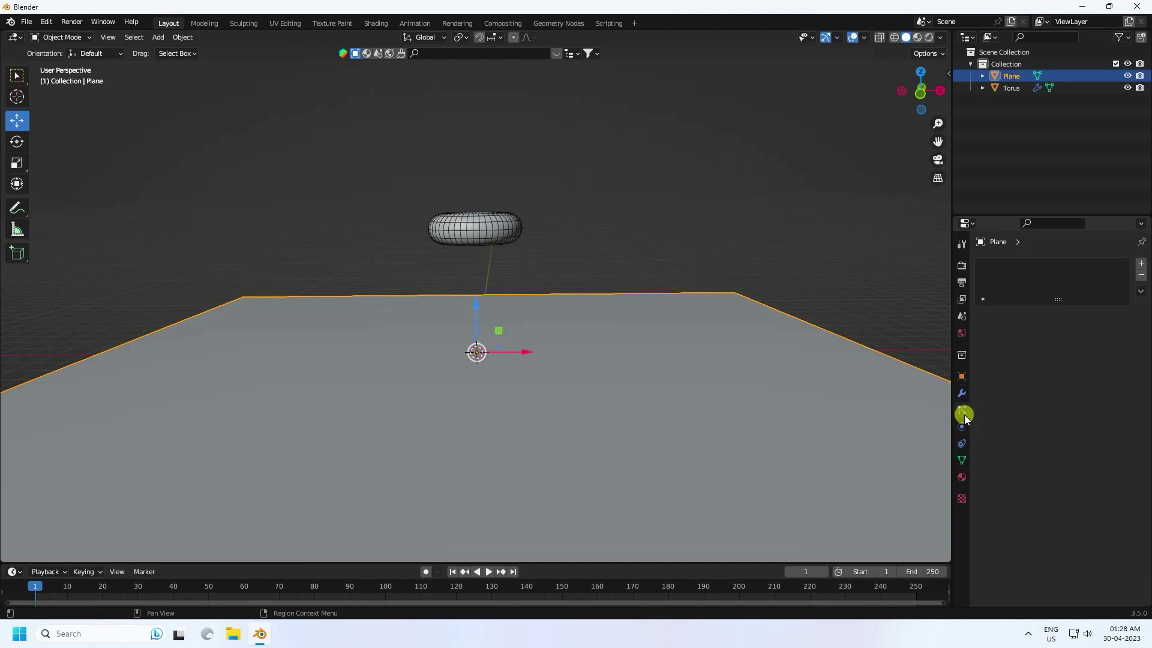
left_click(961, 427)
left_click(999, 278)
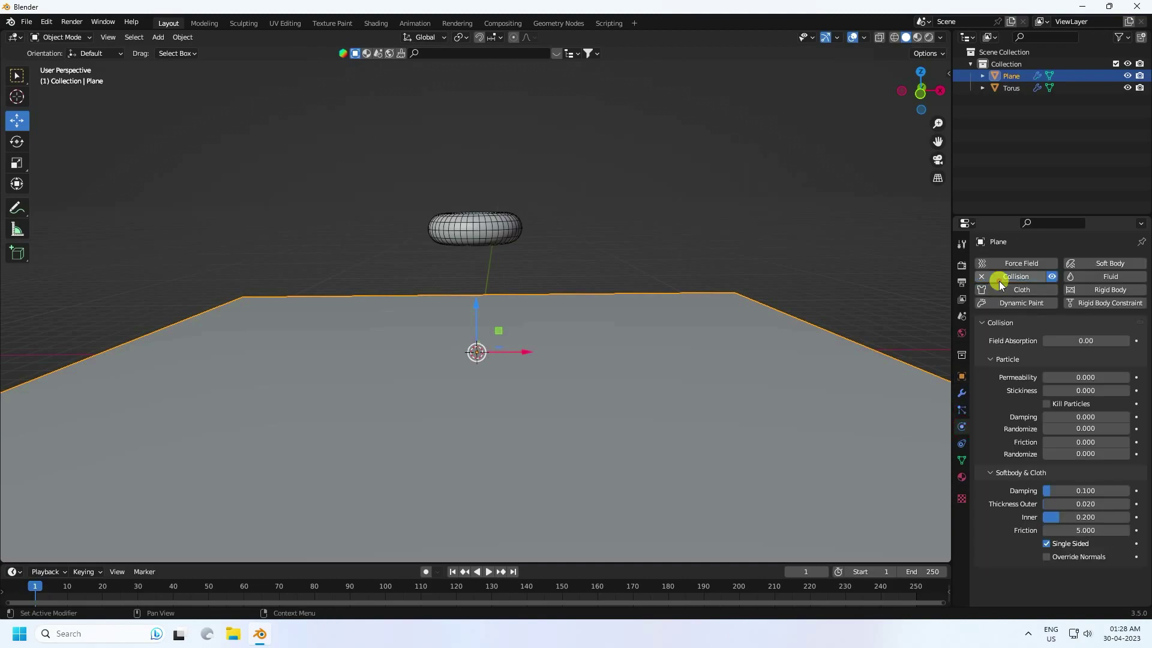
left_click(450, 235)
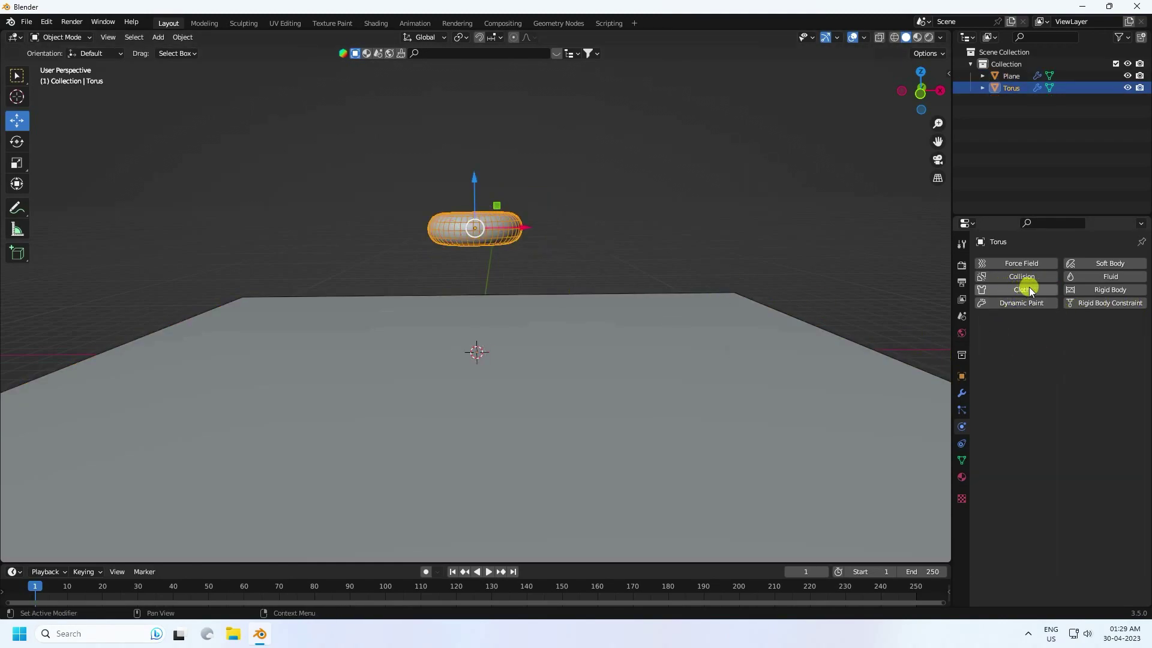
Step: Add Cloth physics to the torus with Pressure enabled at 1.000
left_click(994, 290)
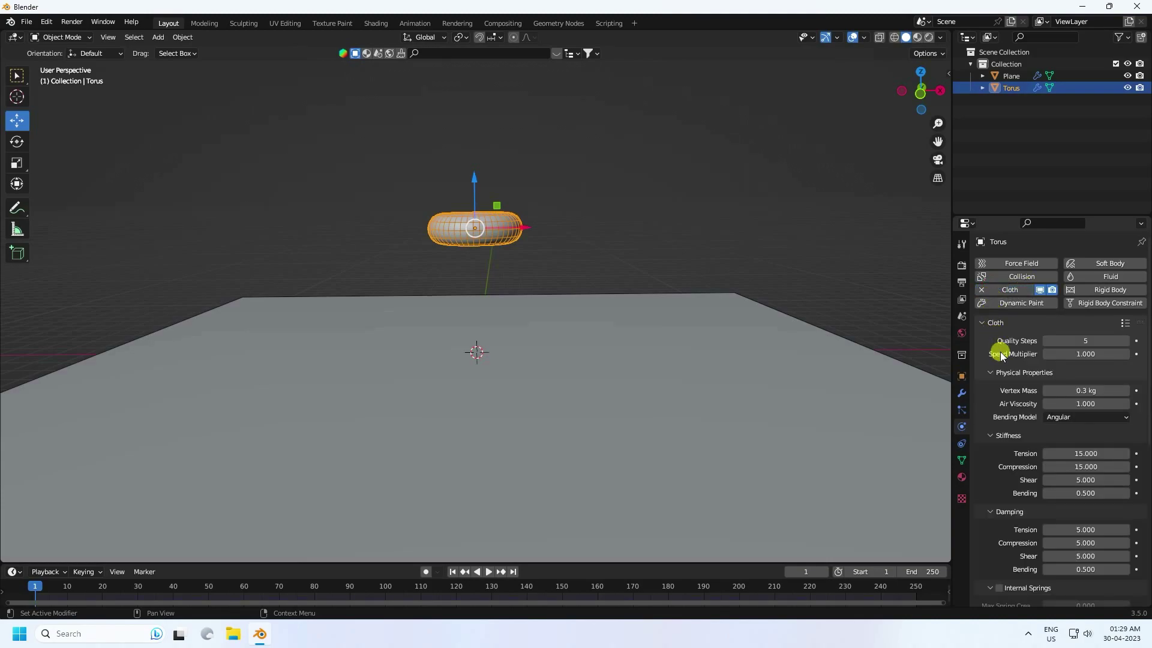
scroll(1001, 354, "down", 12)
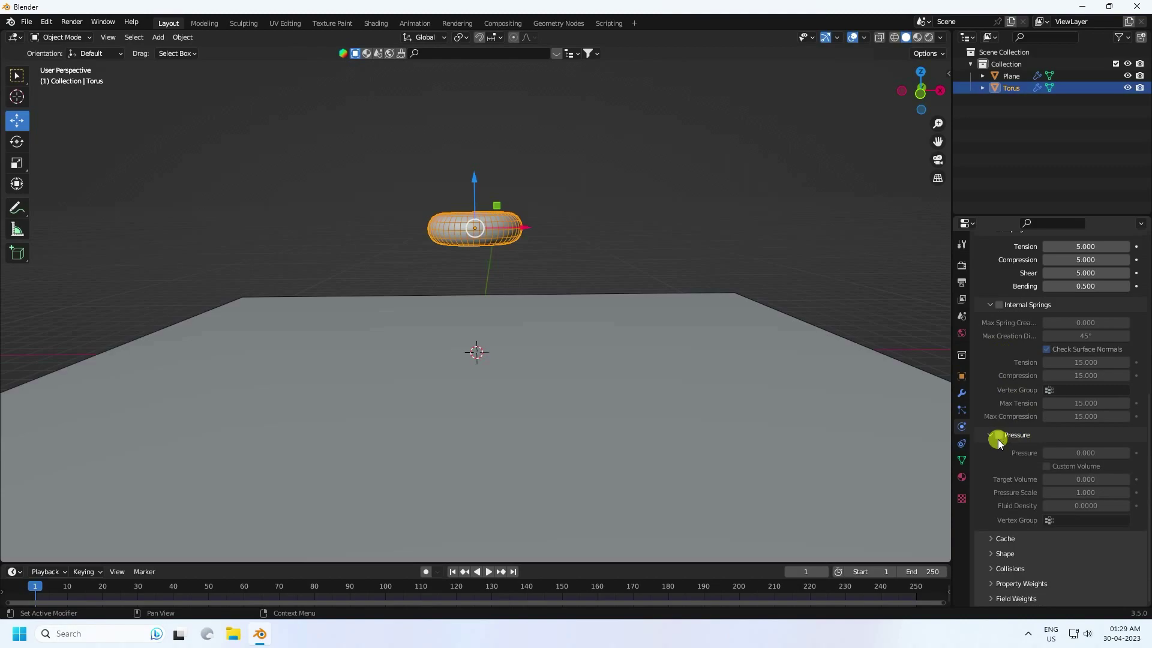
left_click(999, 435)
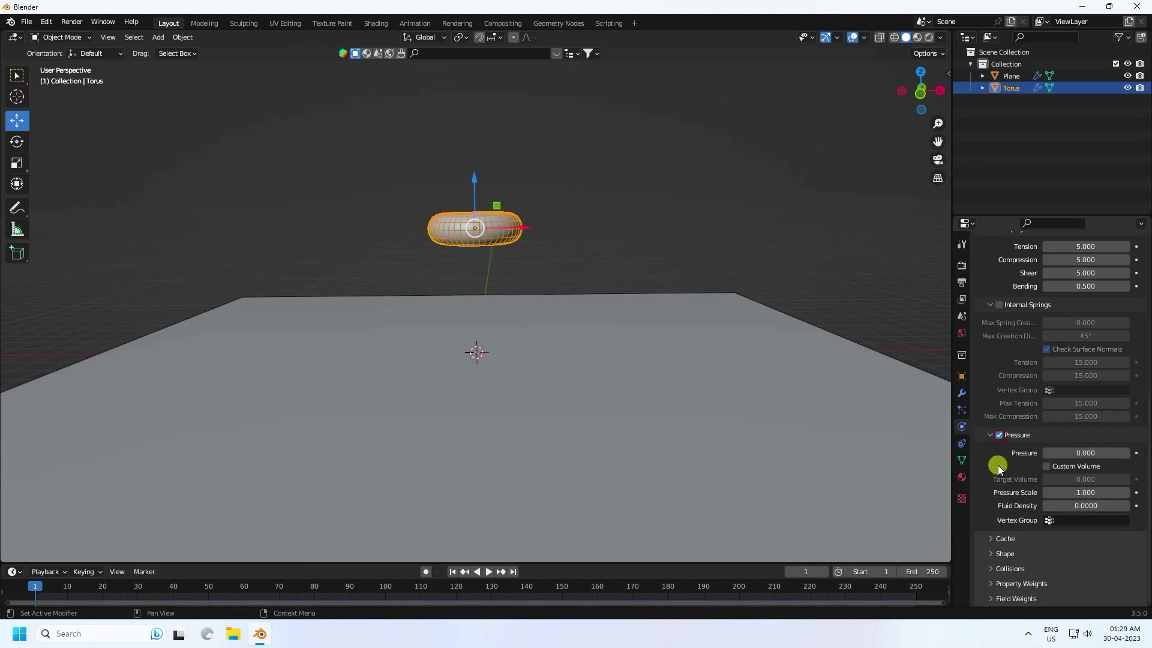
left_click(1089, 453)
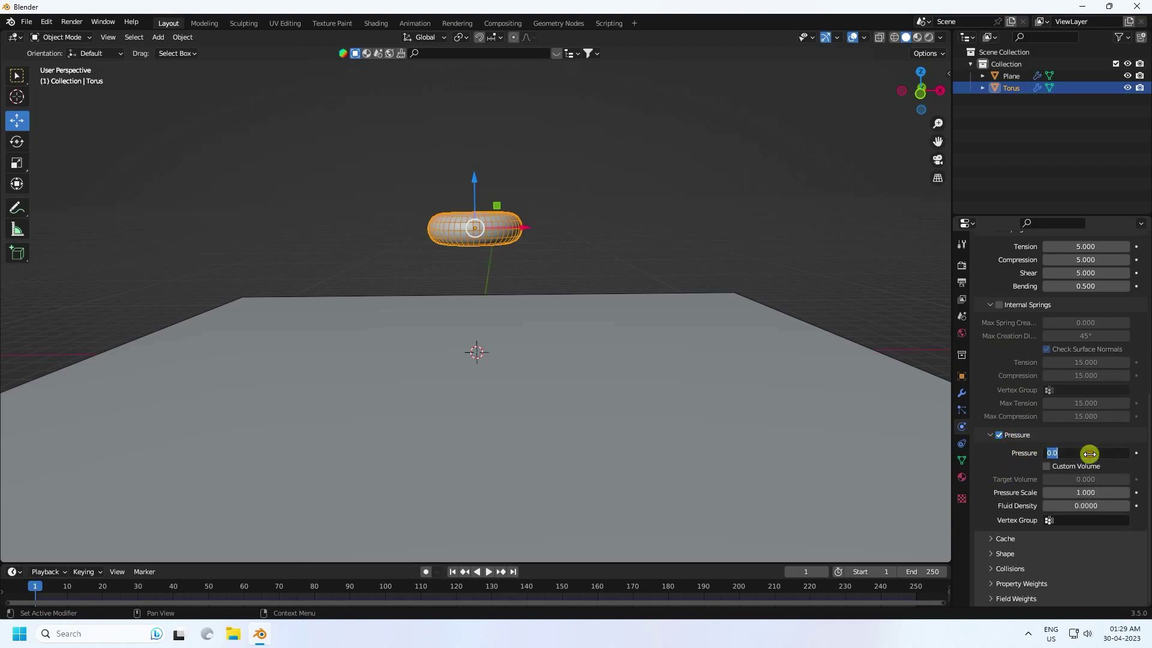
key("Return")
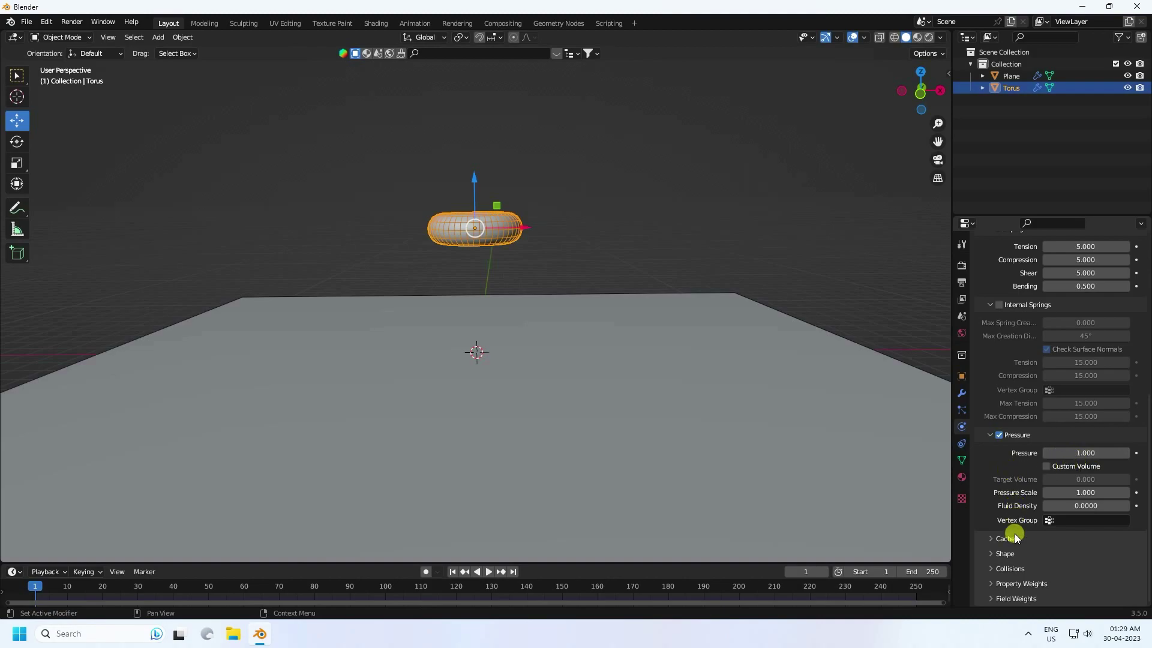
Step: Set the cloth Collisions Quality to 4 and enable Self Collisions
left_click(993, 555)
scroll(999, 534, "down", 3)
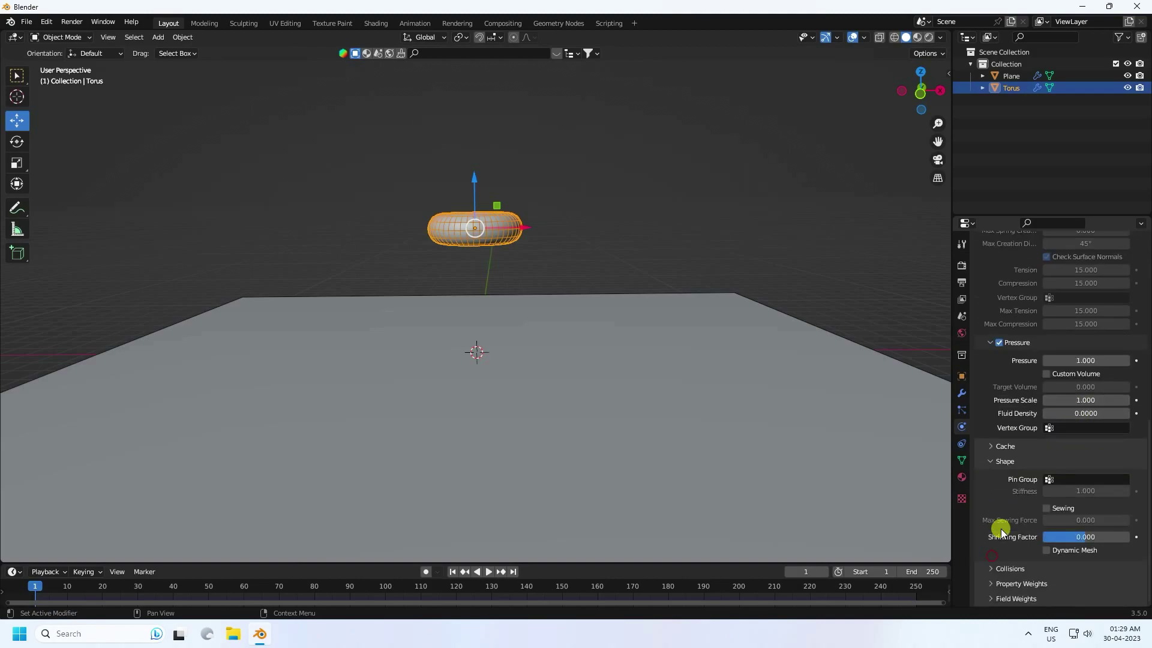
left_click(990, 470)
left_click(991, 569)
scroll(992, 483, "down", 5)
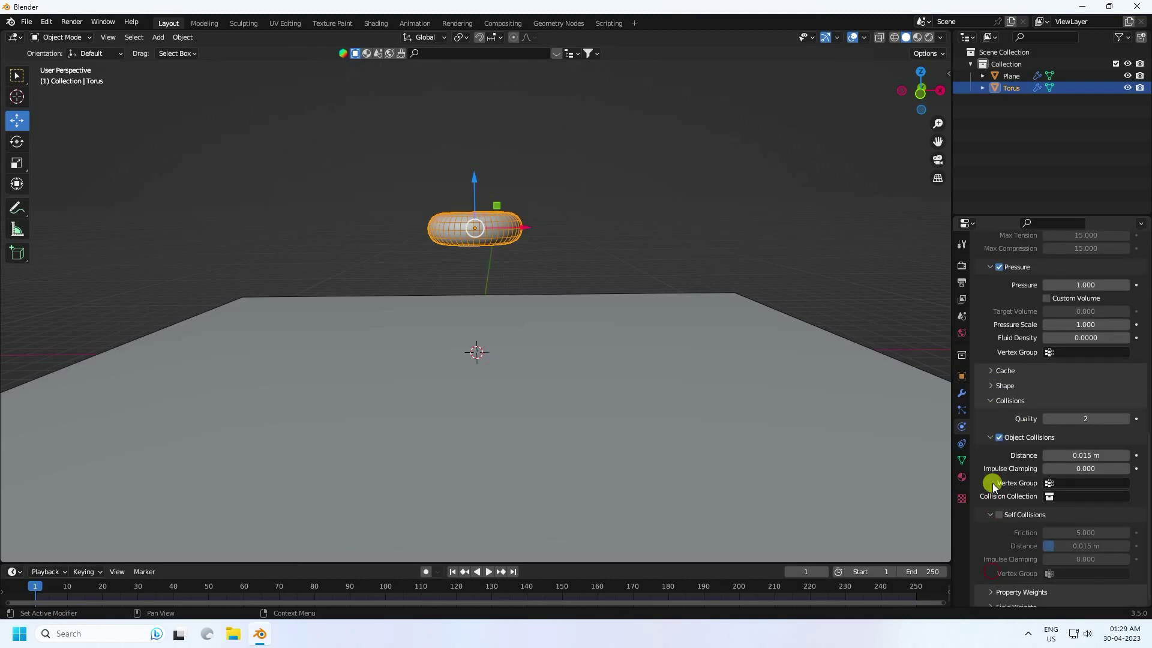
left_click(1096, 419)
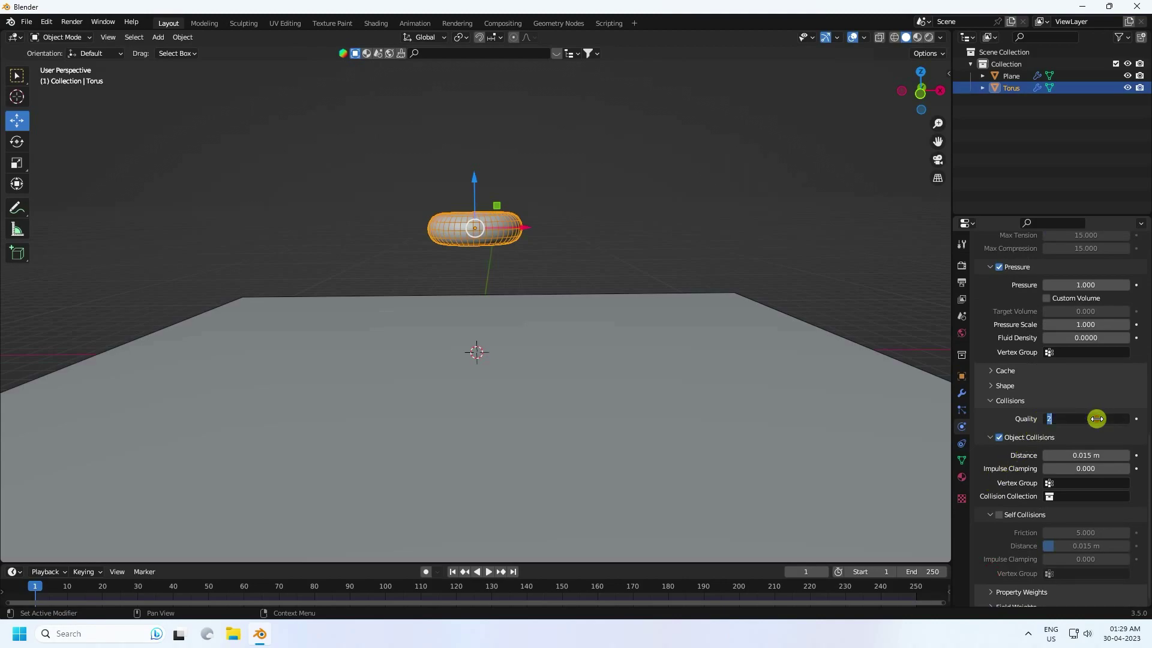
key("Return")
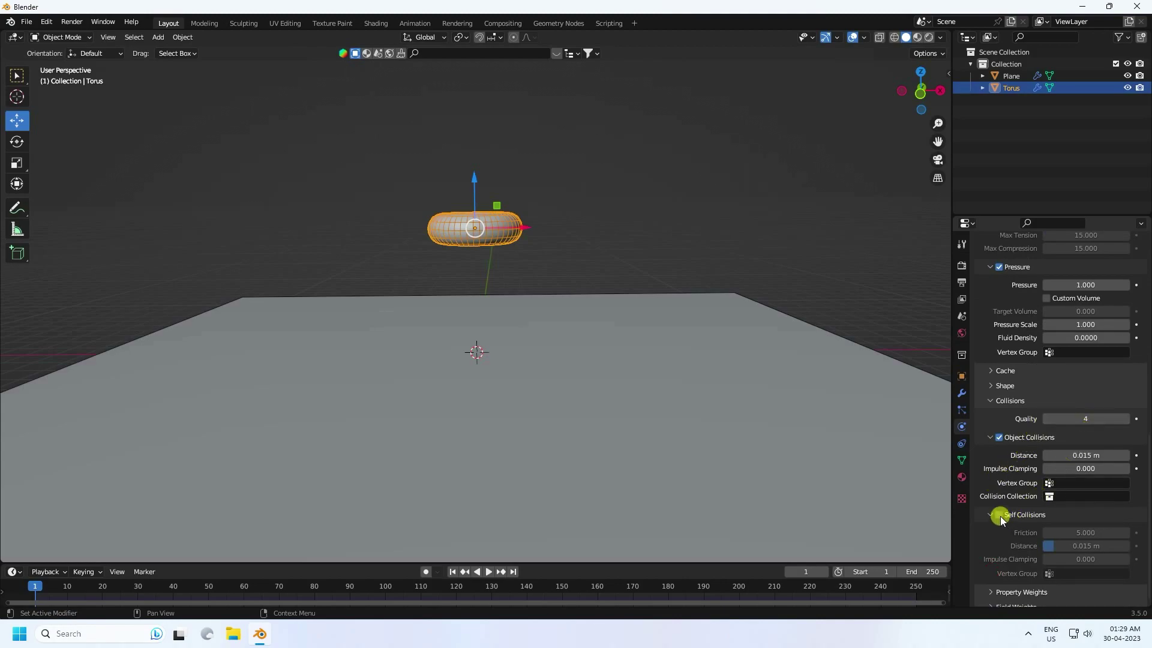
left_click(999, 515)
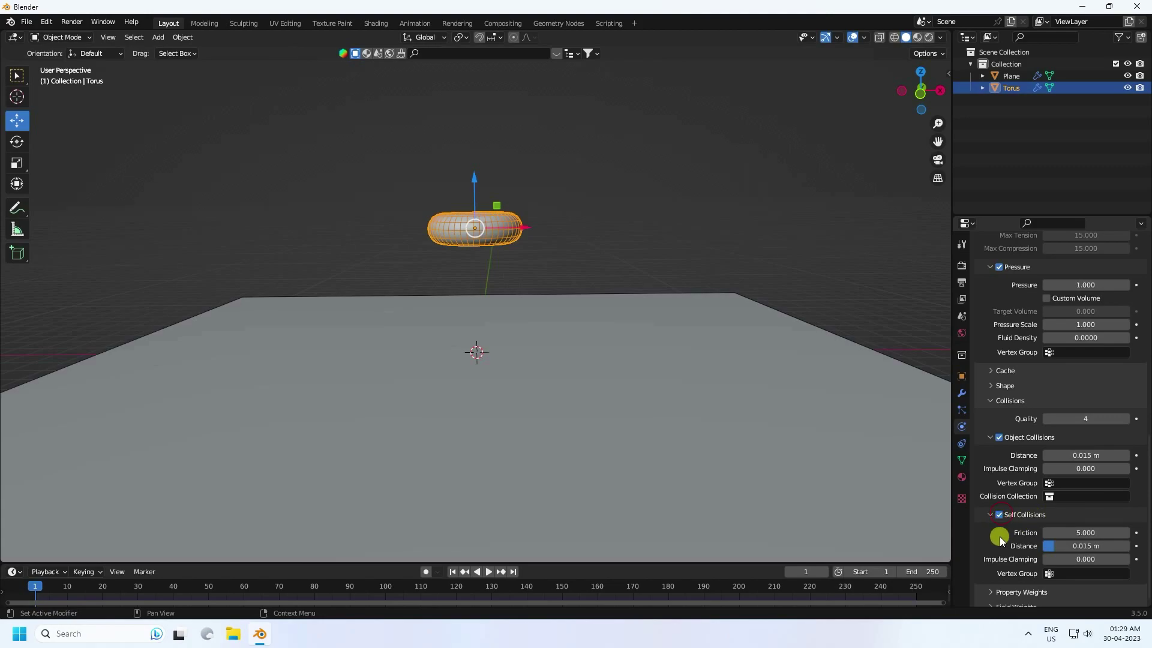
Step: Set the cloth simulation cache End frame to 600
scroll(999, 537, "up", 2)
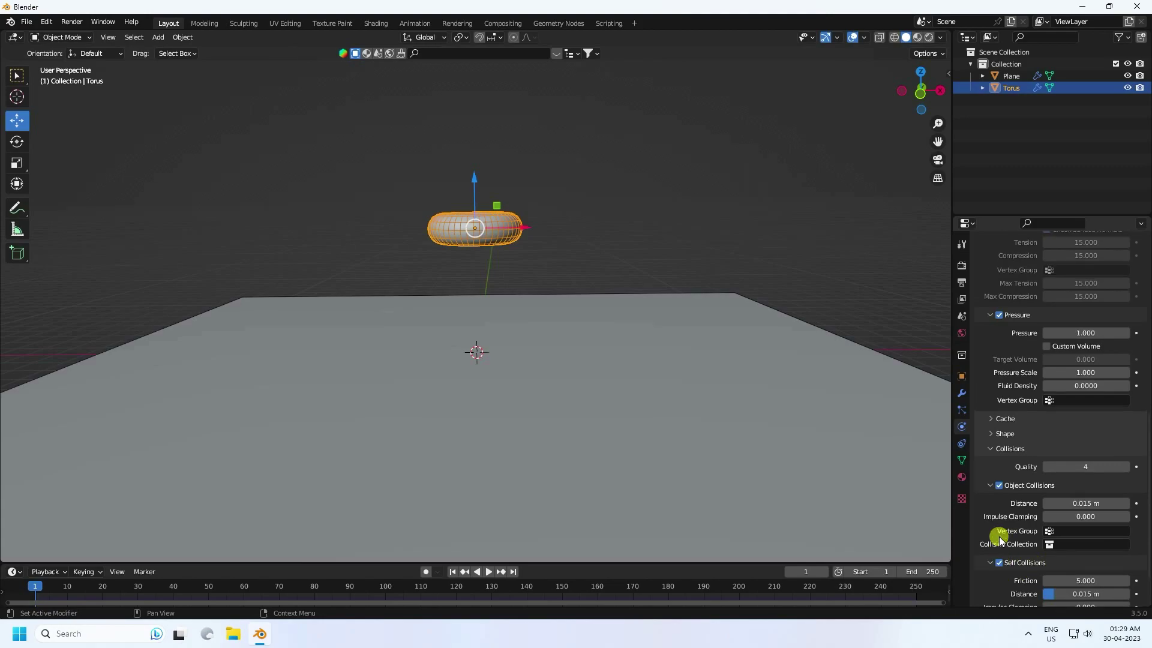
left_click(991, 419)
middle_click_drag(1017, 481, 1017, 458)
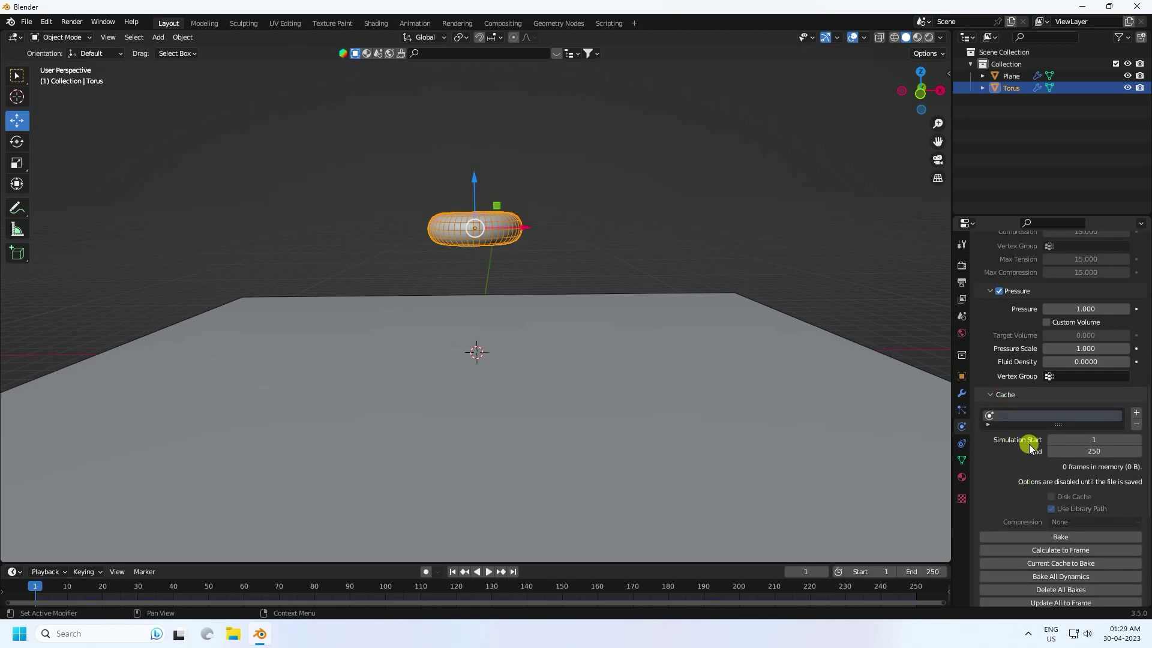
left_click(1093, 452)
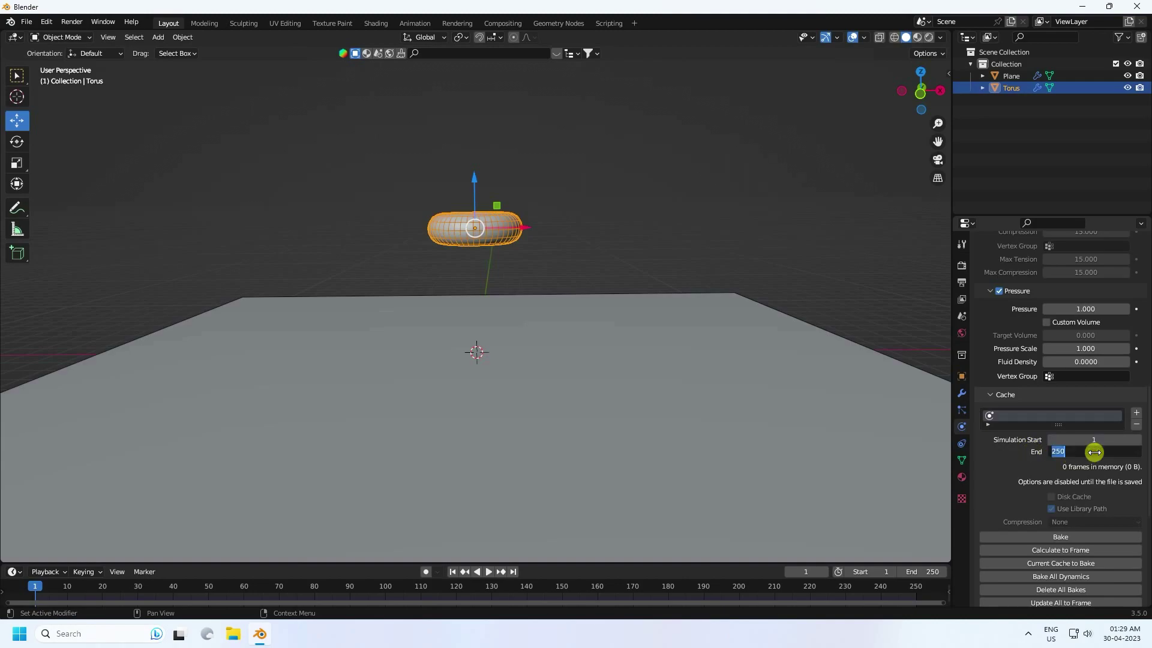
key("Return")
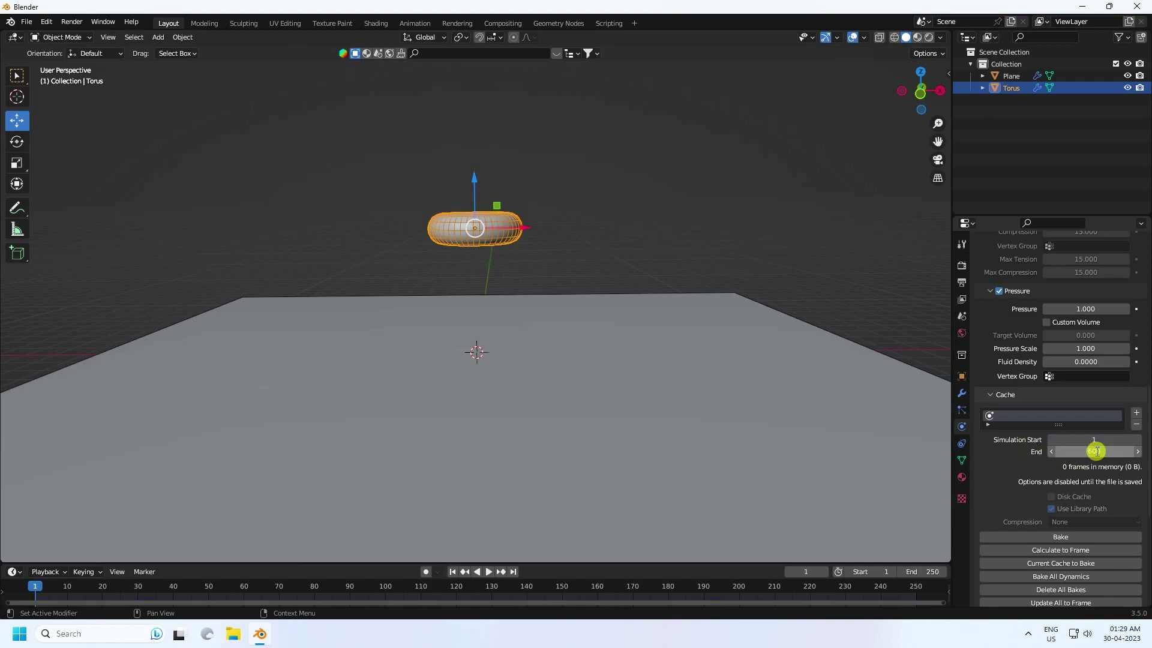
scroll(1024, 495, "up", 5)
scroll(1024, 496, "up", 10)
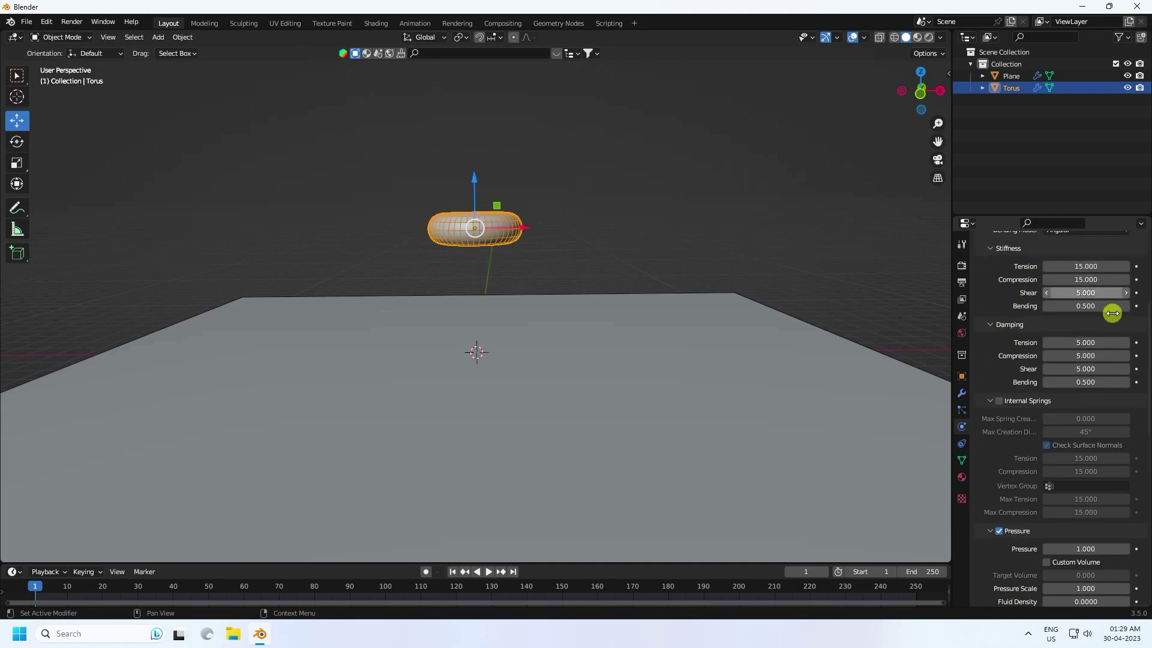
scroll(1018, 430, "up", 3)
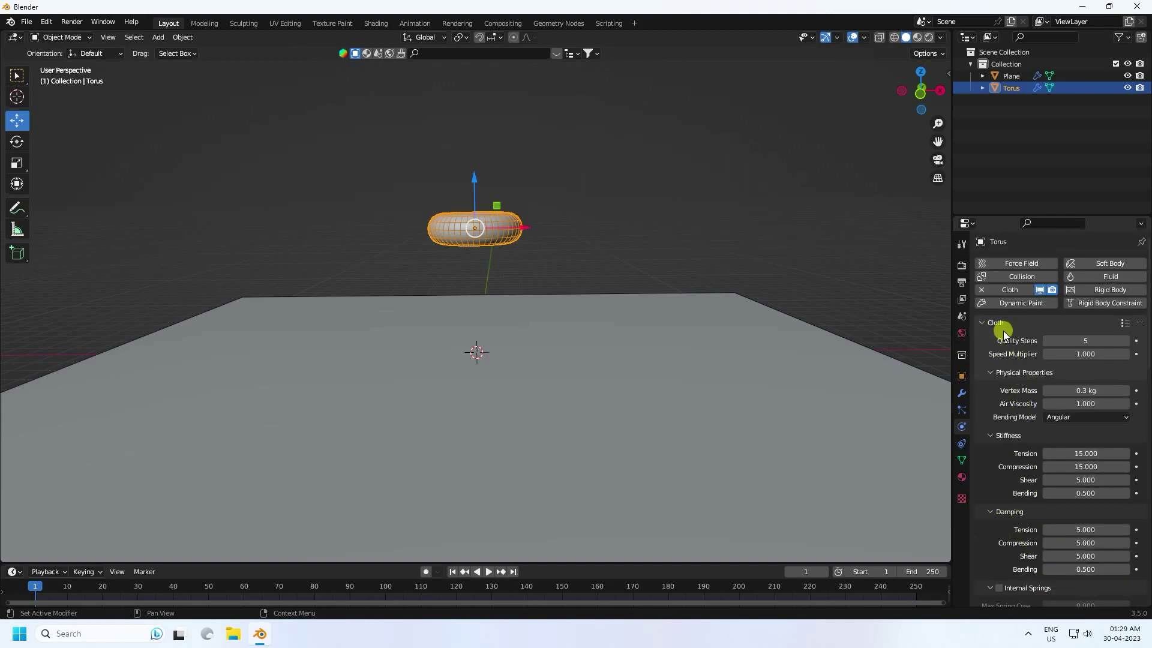
scroll(1003, 381, "down", 20)
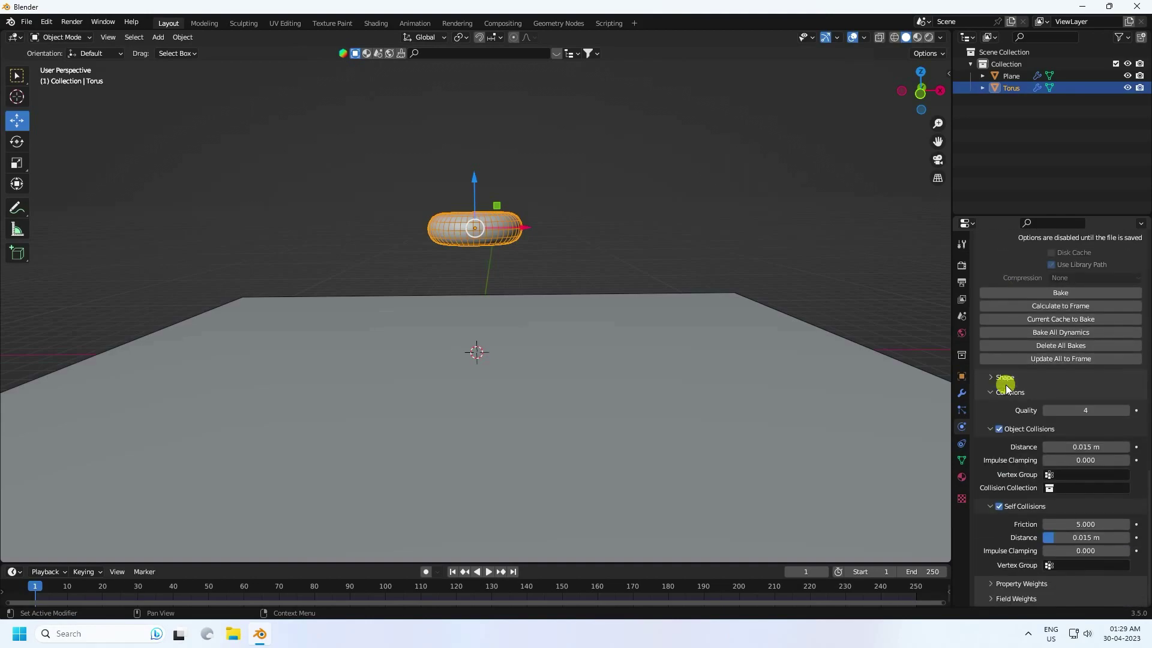
scroll(1039, 522, "up", 20)
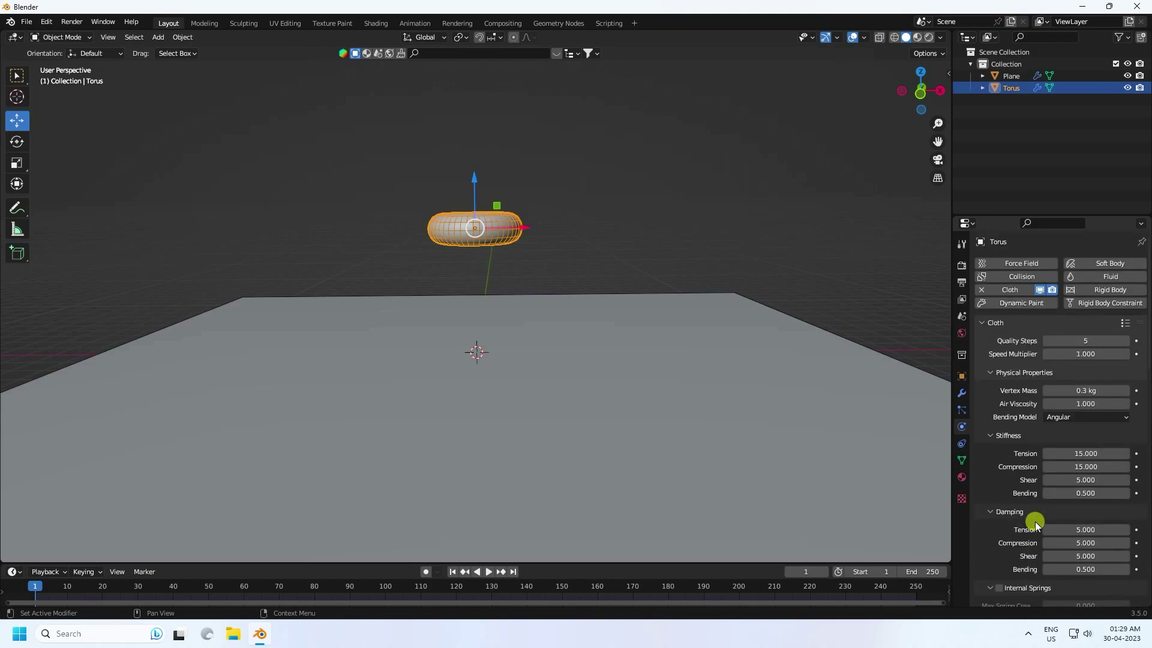
Step: Add Collision physics to the torus and collapse the Cloth and Collision panels
left_click(1014, 276)
left_click(980, 322)
left_click(988, 340)
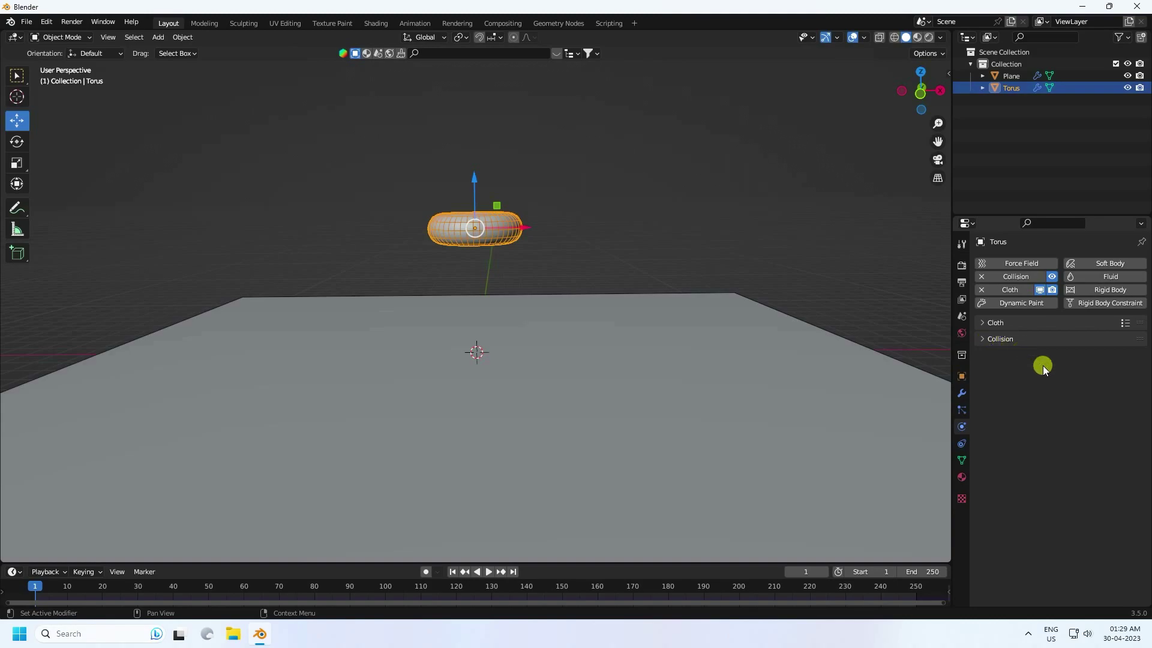
Step: Play the cloth simulation to watch the torus inflate, then stop and rewind to frame 1
left_click(489, 573)
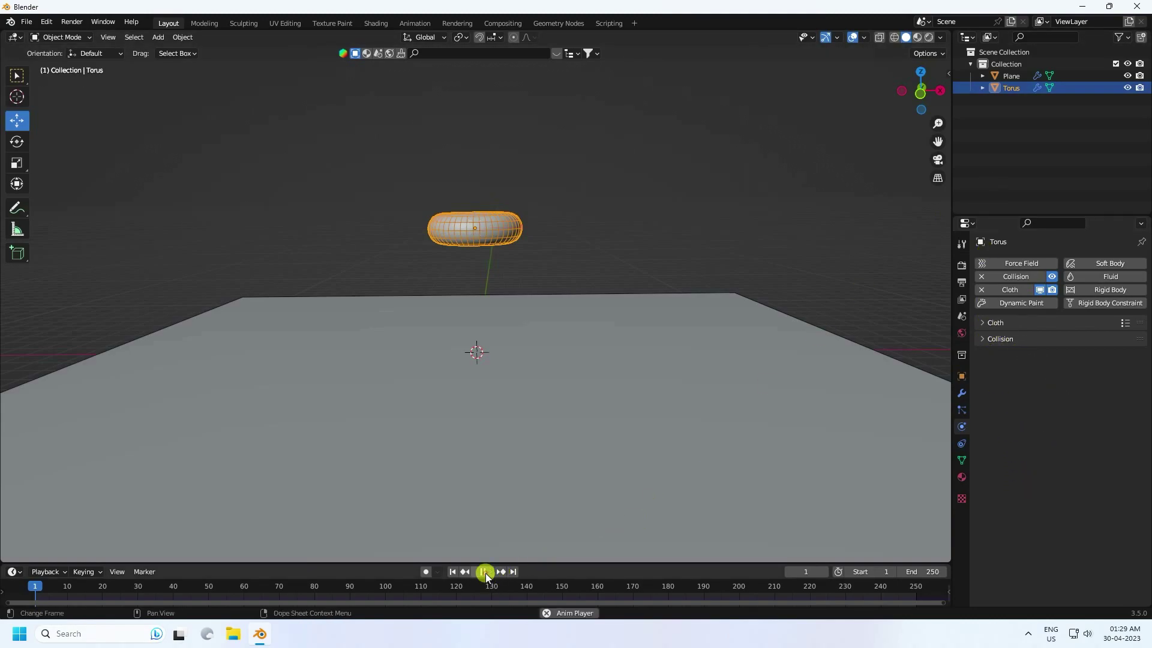
scroll(461, 270, "up", 2)
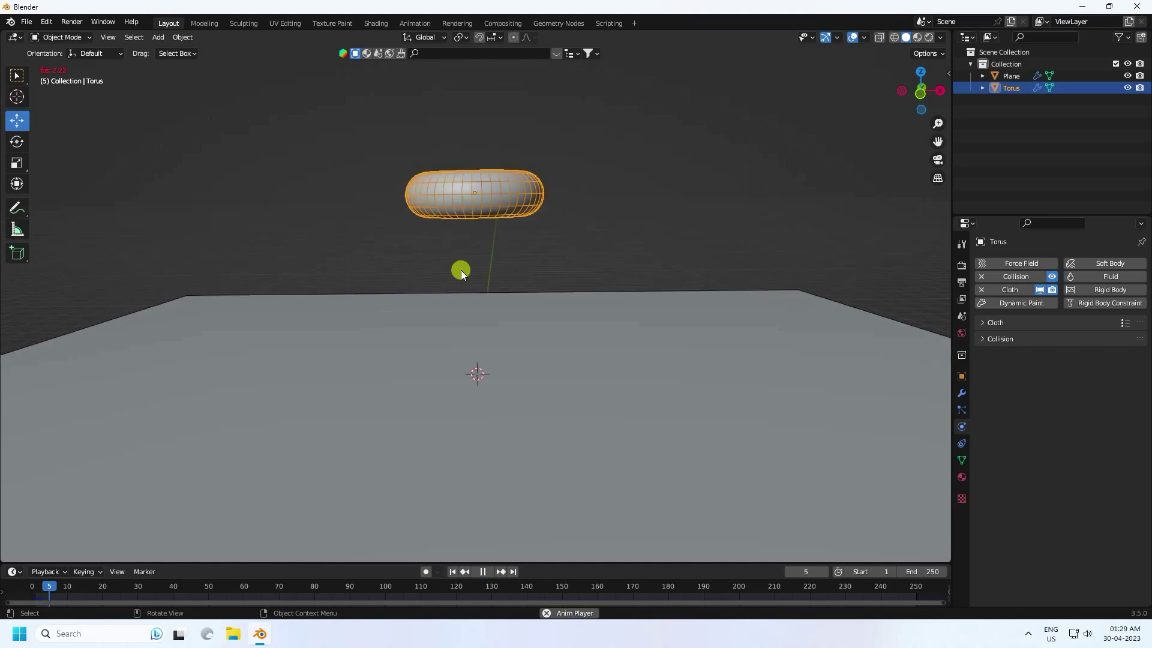
scroll(448, 210, "up", 1)
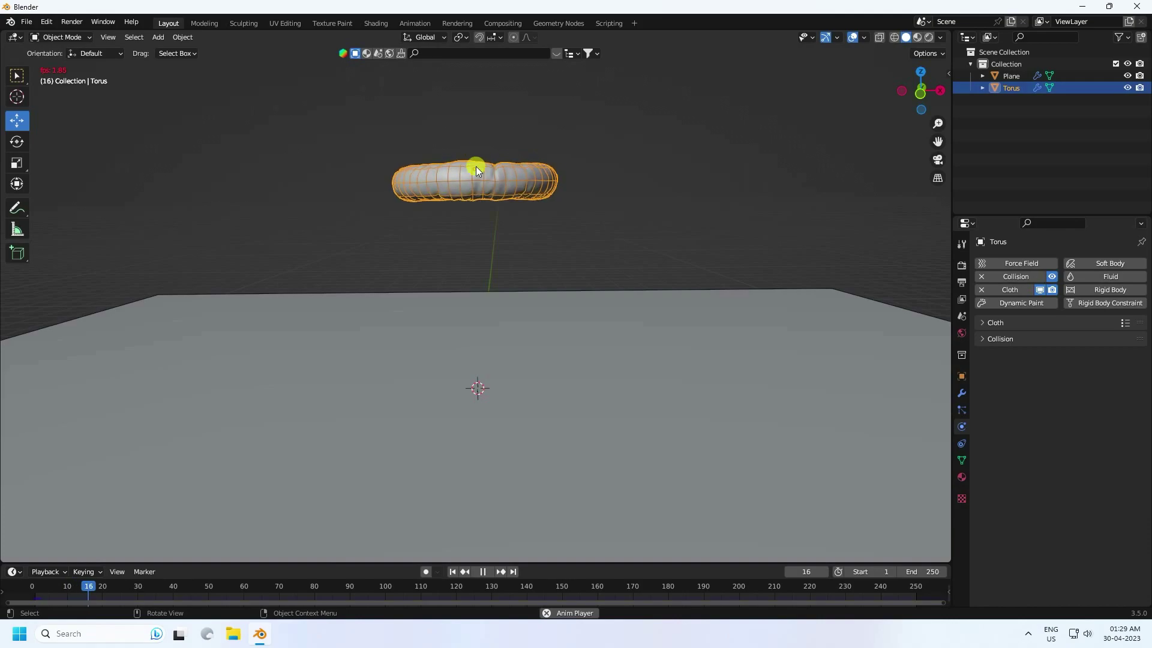
scroll(457, 135, "up", 1)
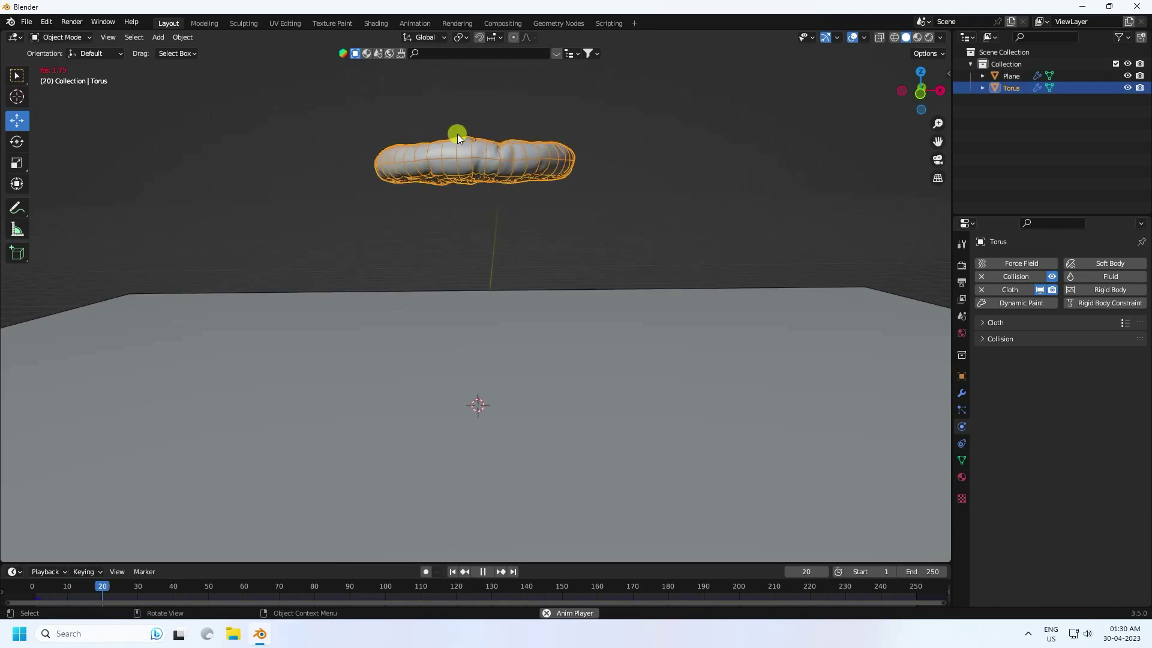
left_click(452, 571)
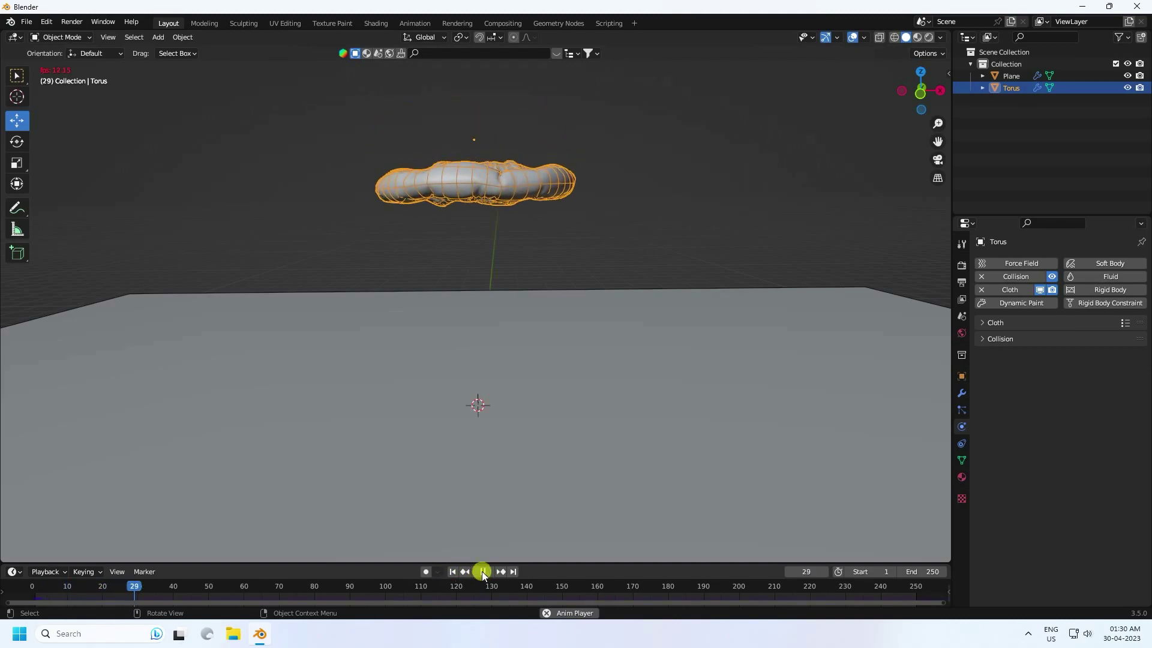
left_click(482, 571)
left_click(453, 571)
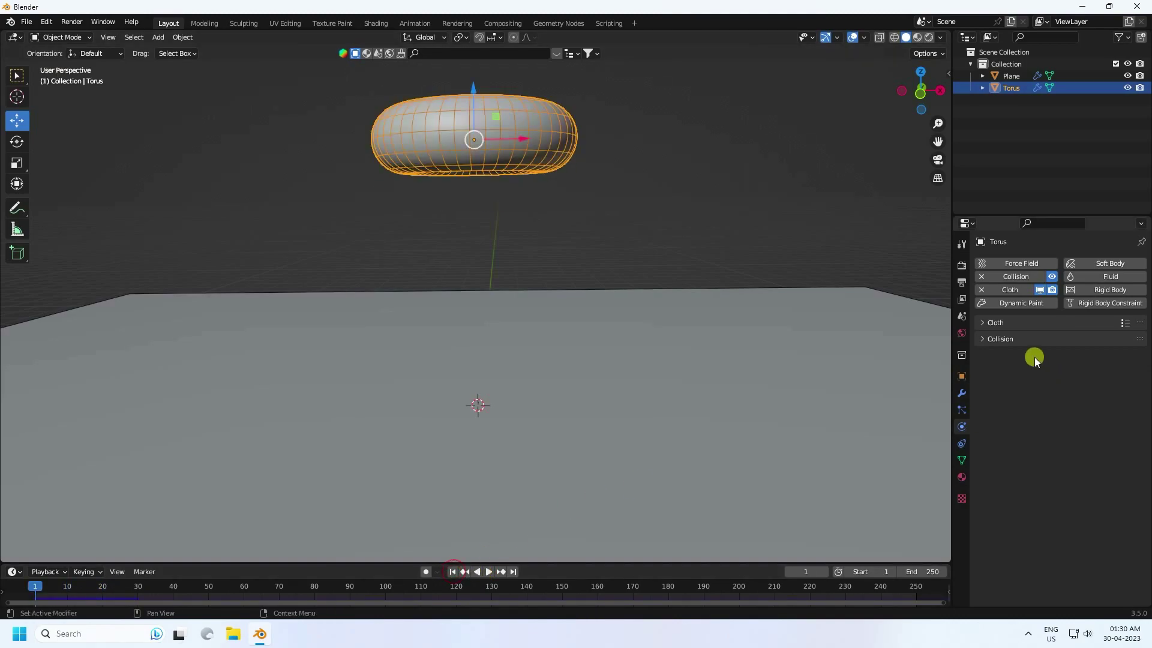
left_click(961, 377)
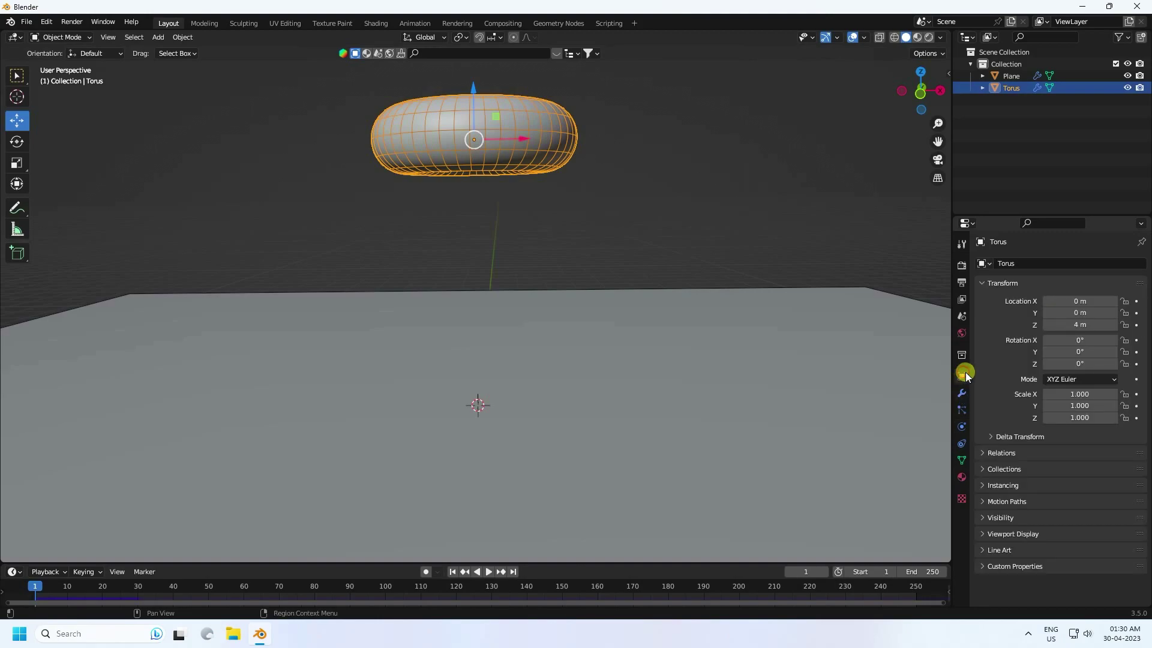
left_click(961, 393)
left_click(987, 284)
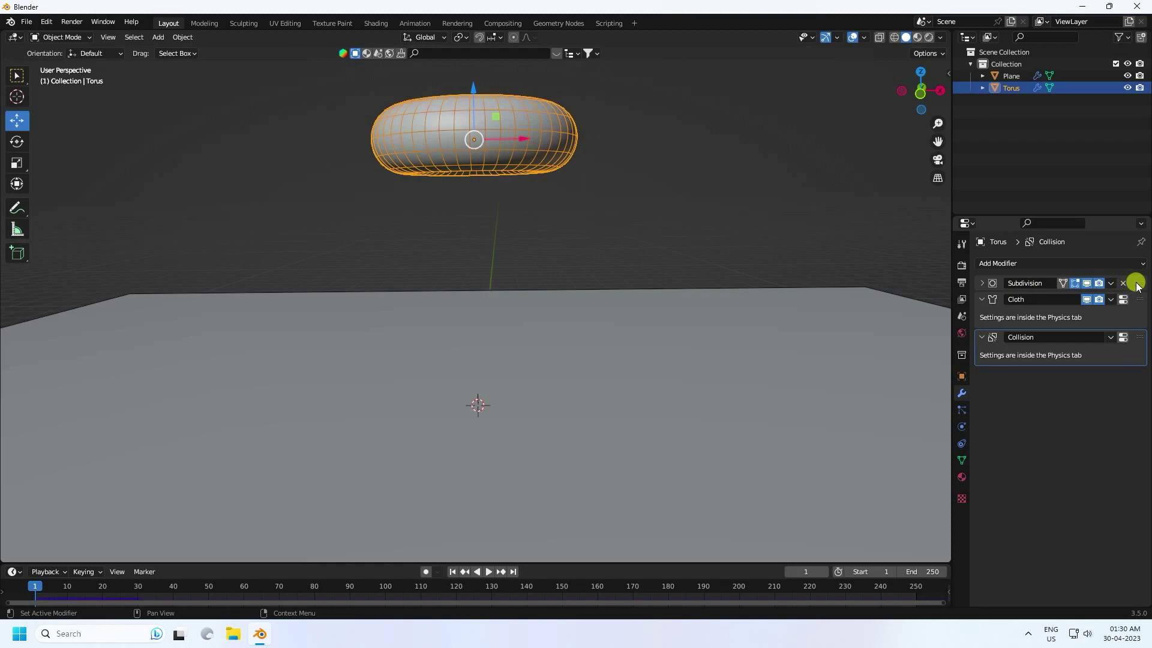
left_click_drag(1139, 283, 1130, 386)
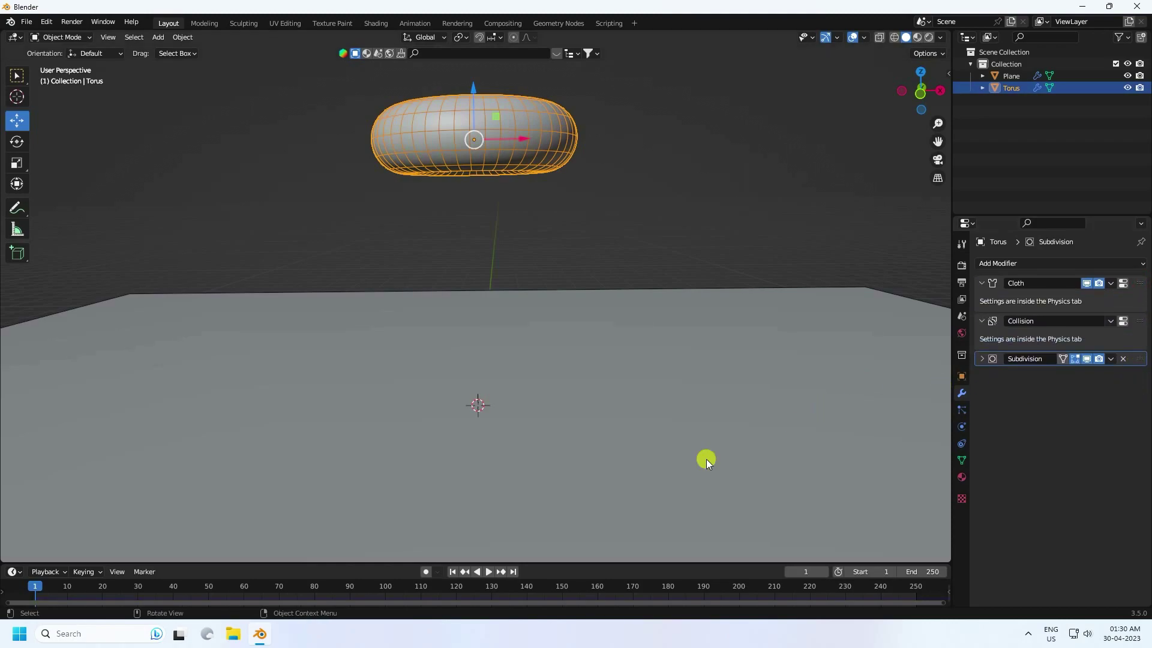
left_click(452, 572)
Step: Replay the torus cloth drop three times, pausing and rewinding to frame 1 each time
left_click(491, 572)
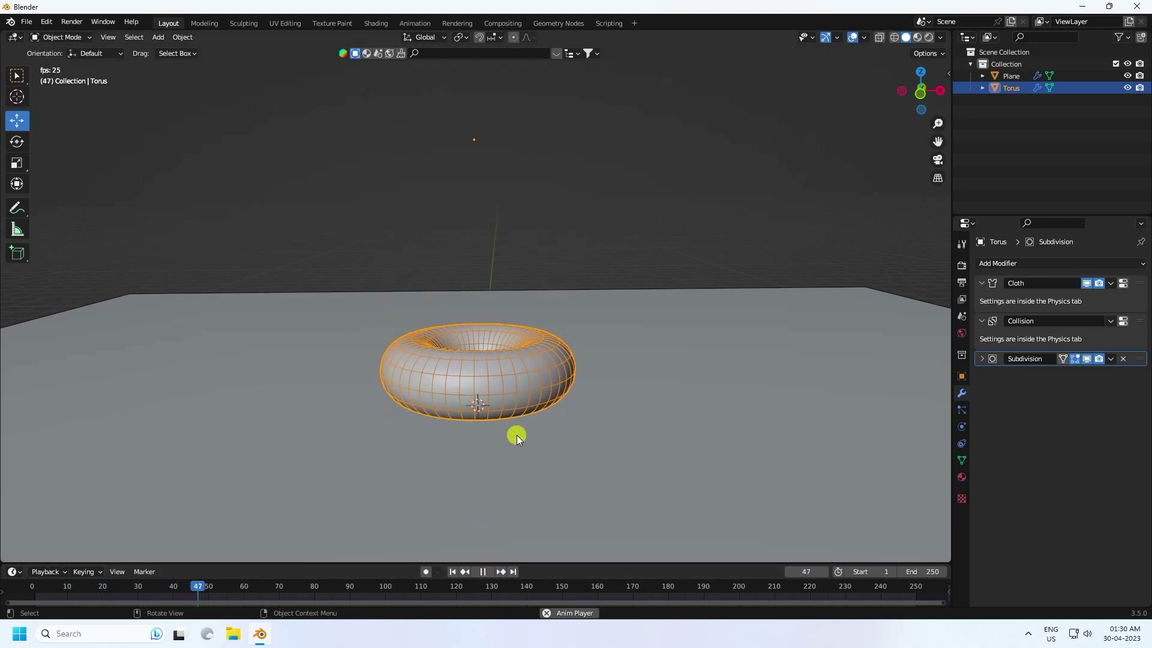
scroll(479, 420, "up", 2)
left_click(482, 572)
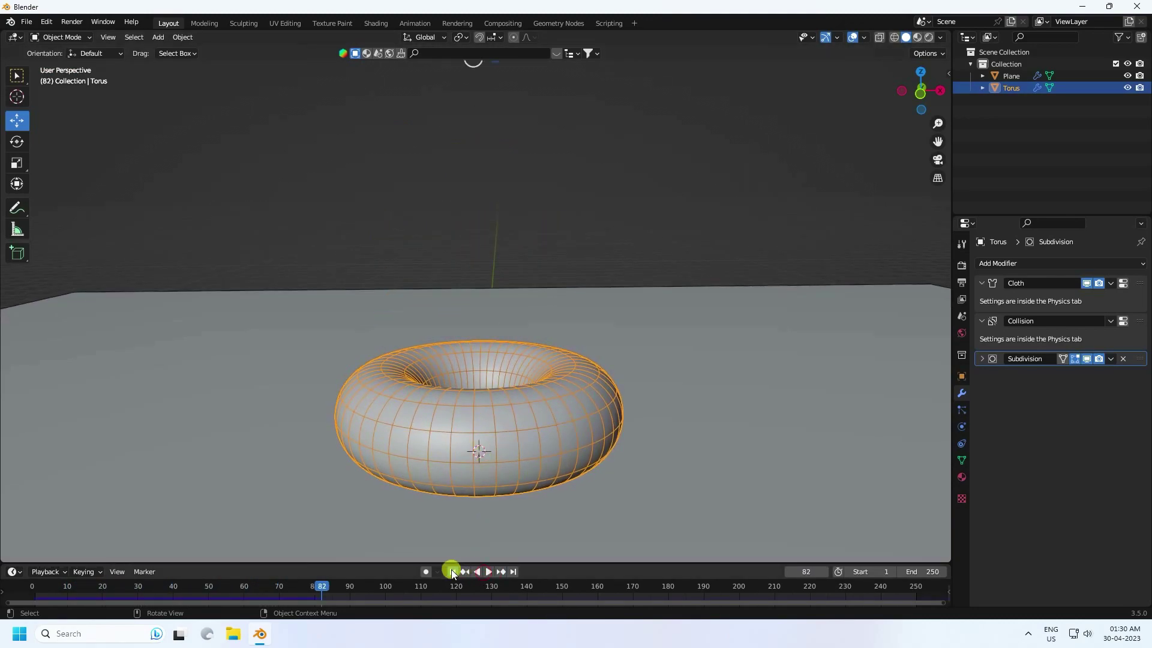
left_click(452, 572)
left_click(488, 572)
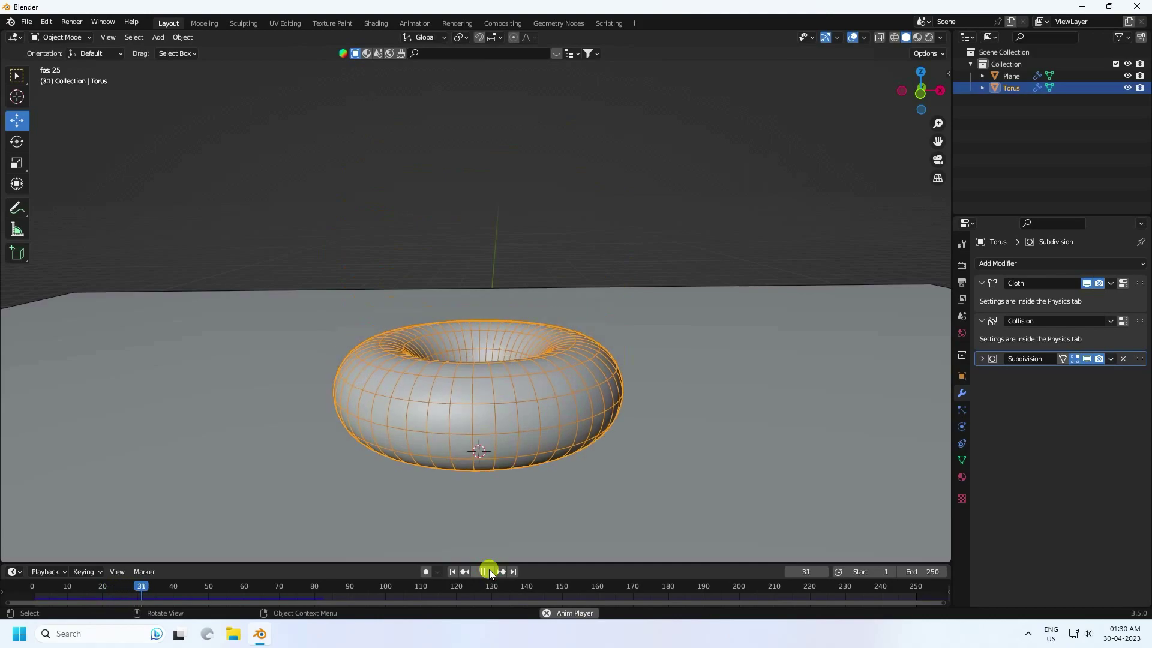
left_click(489, 571)
left_click(452, 572)
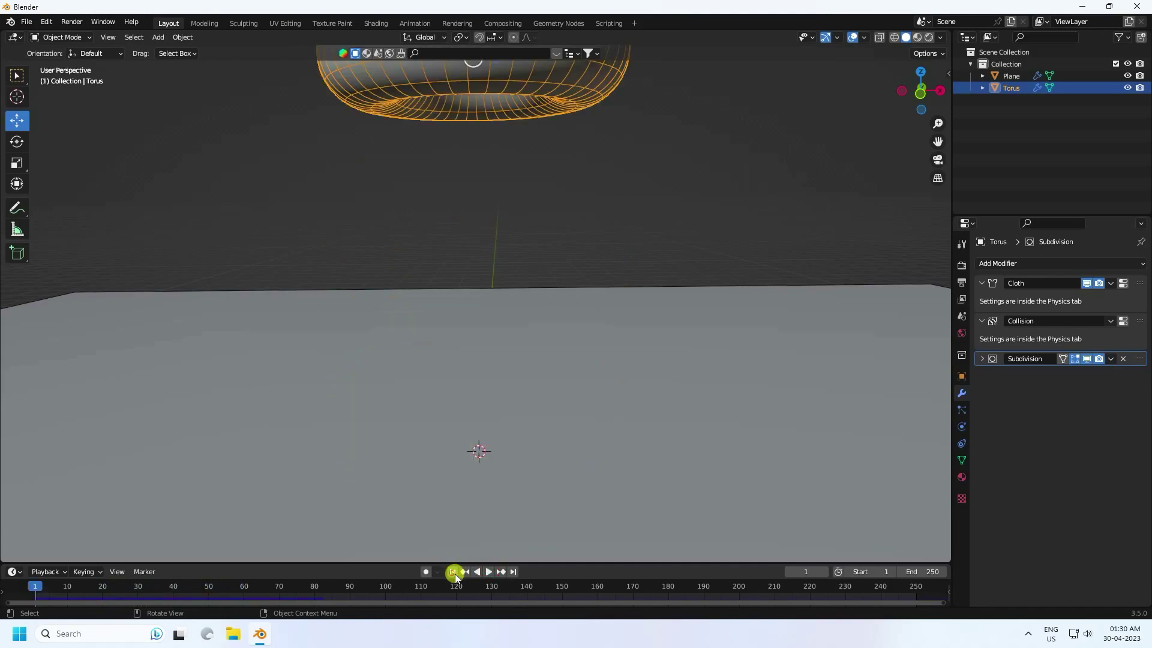
left_click(488, 571)
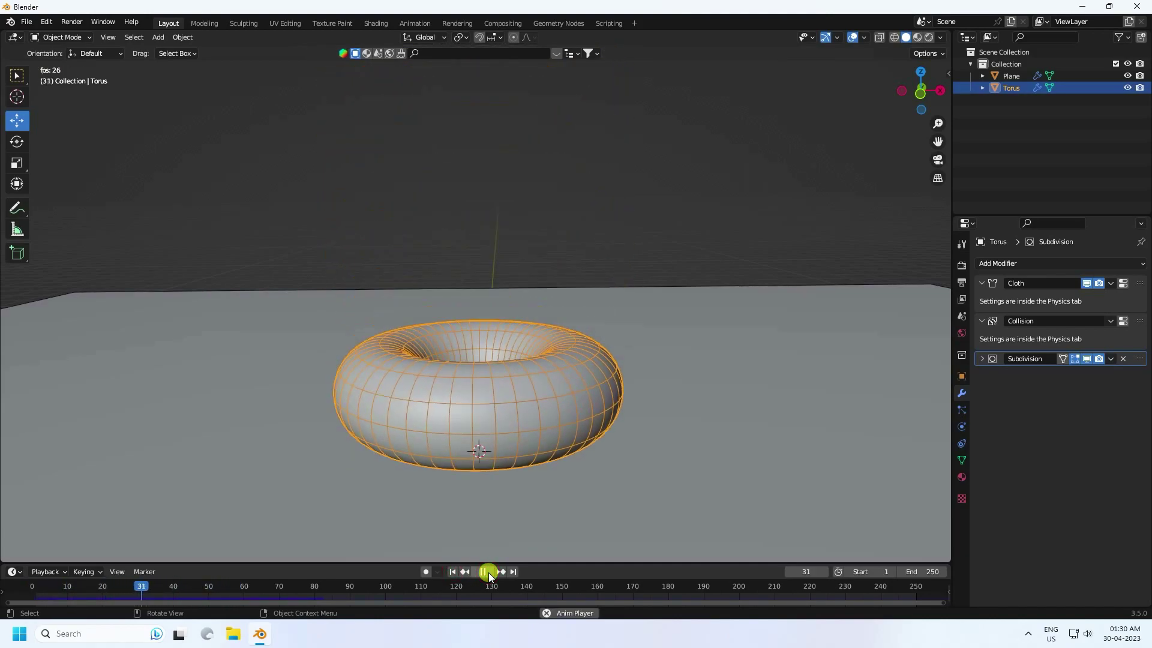
left_click(485, 571)
left_click(453, 571)
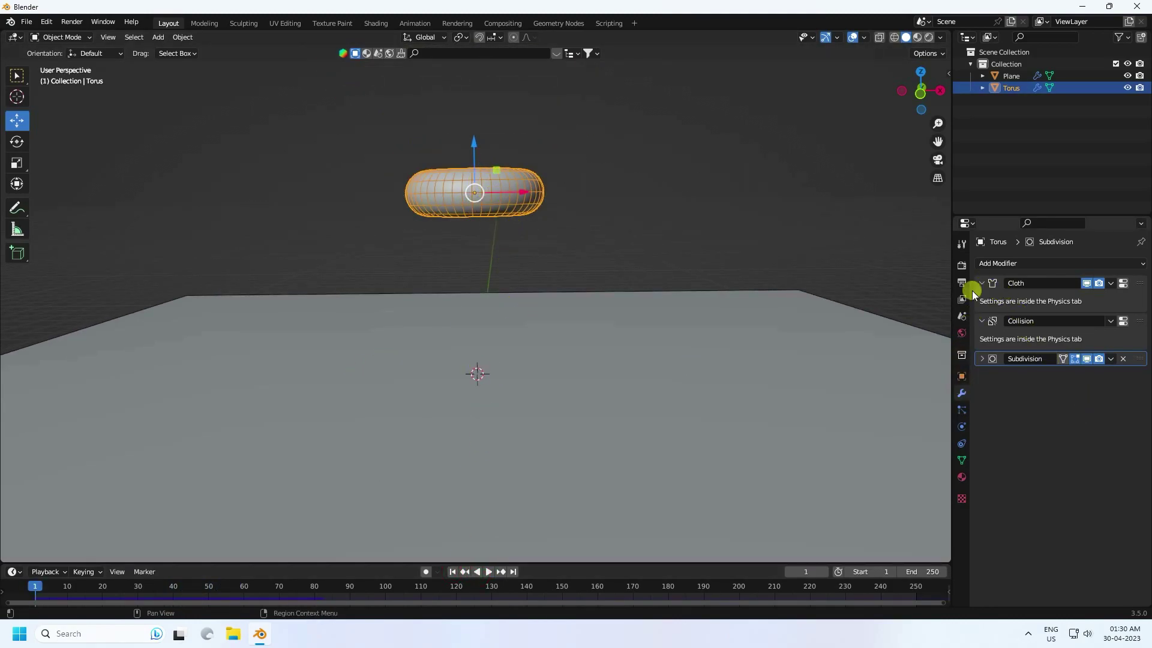
Step: Add an Array modifier to the torus with Relative Offset X 0 and Z 5
left_click(998, 262)
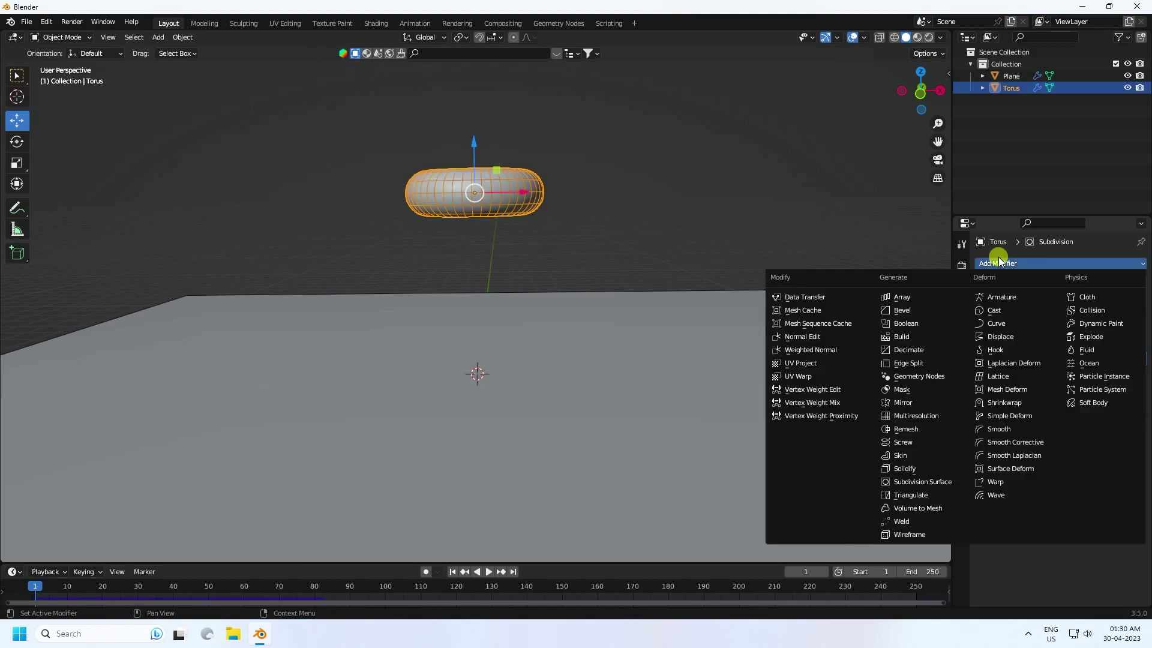
left_click(894, 299)
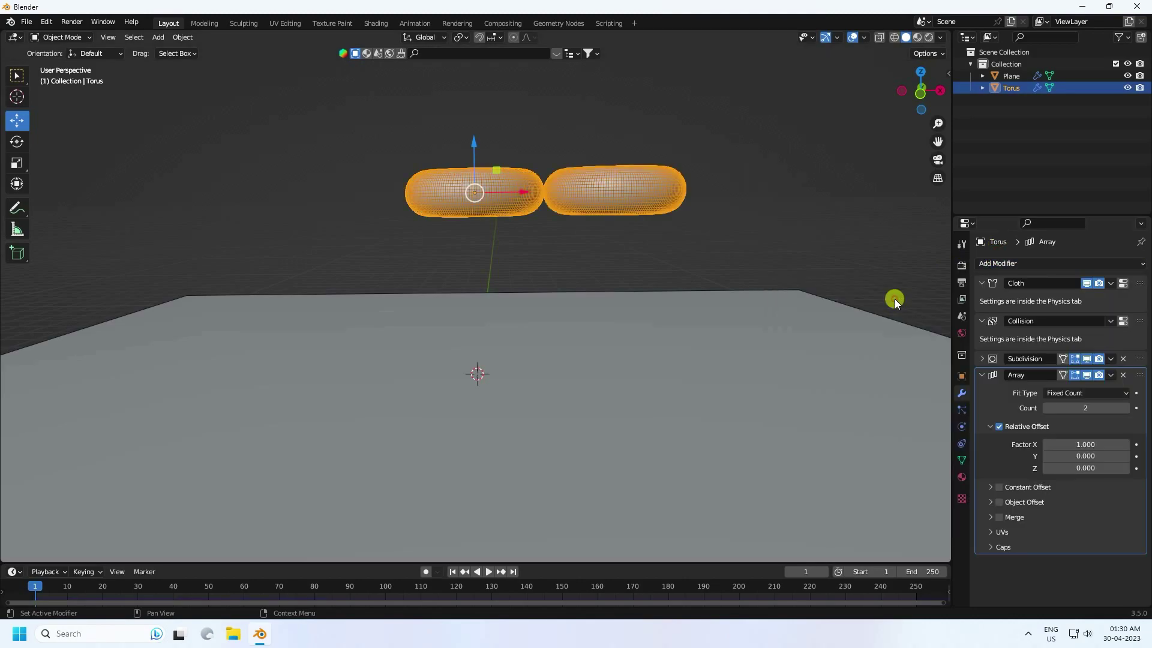
left_click(1081, 407)
left_click(1015, 458)
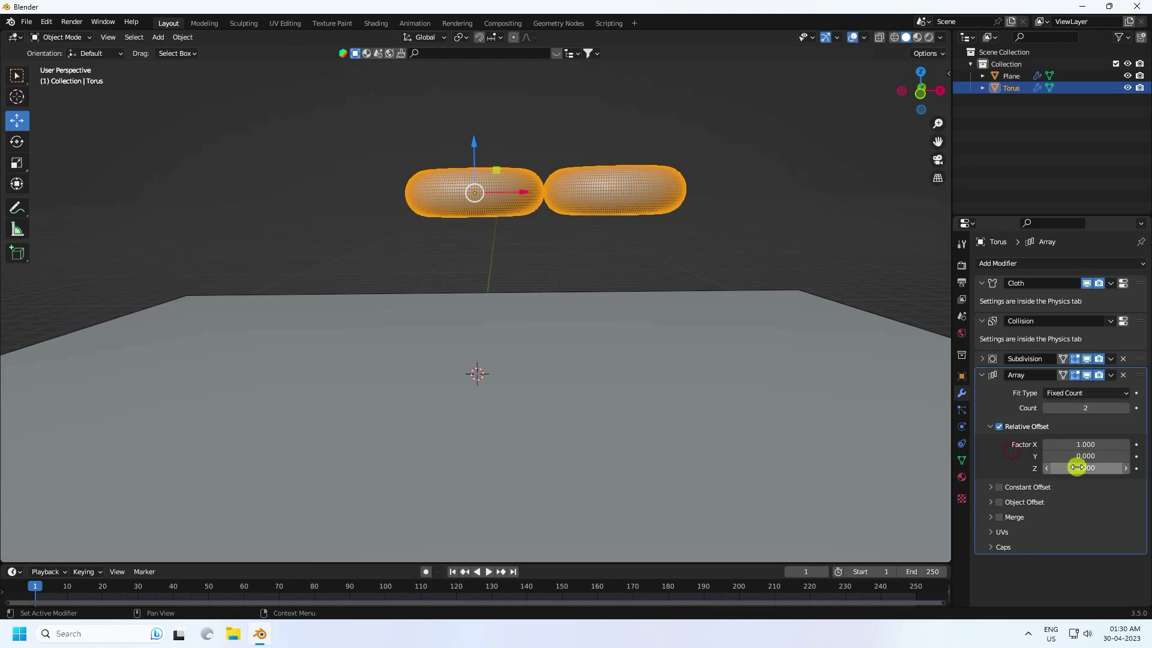
left_click(1077, 445)
type("0")
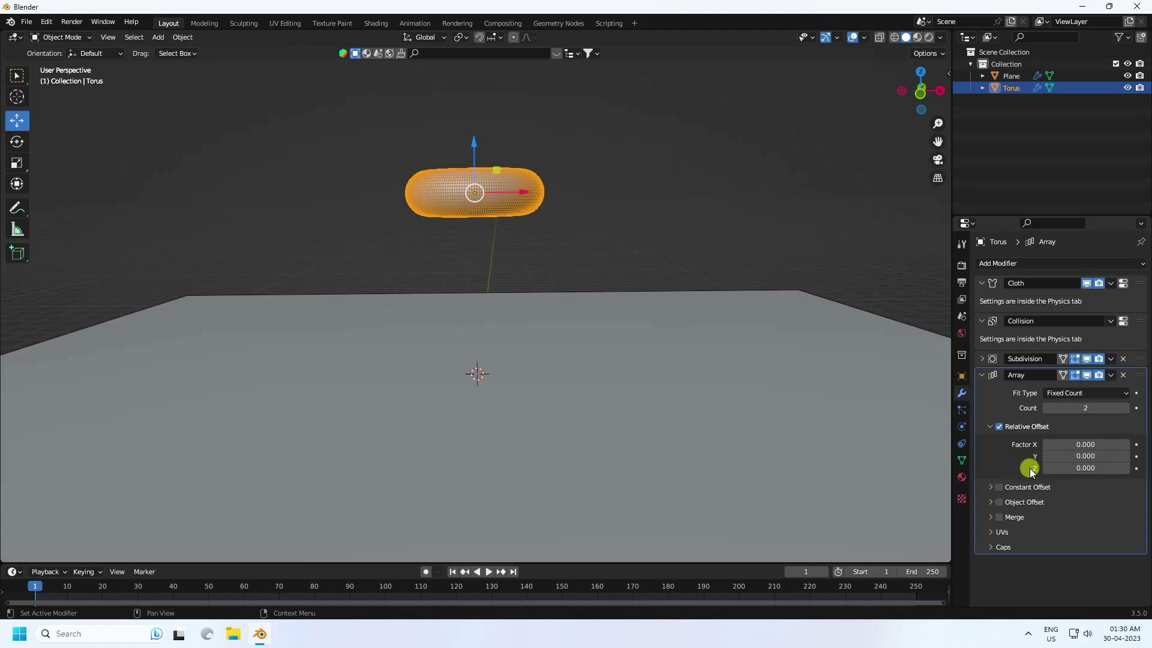
left_click_drag(1077, 471, 534, 325)
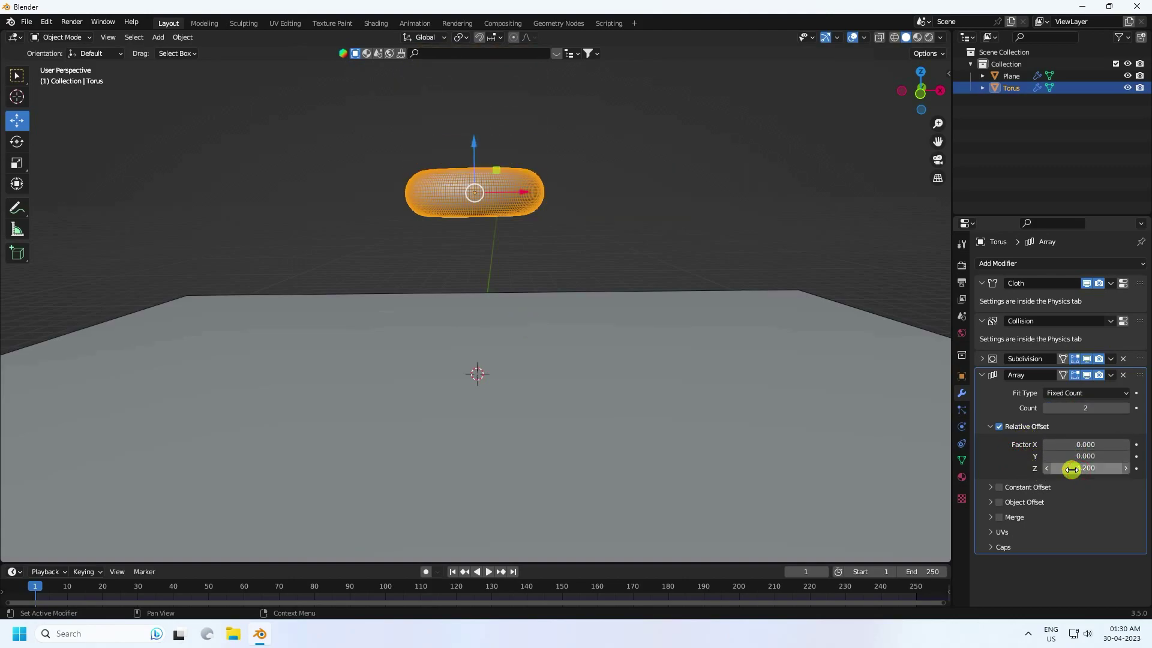
left_click(1075, 469)
key("Return")
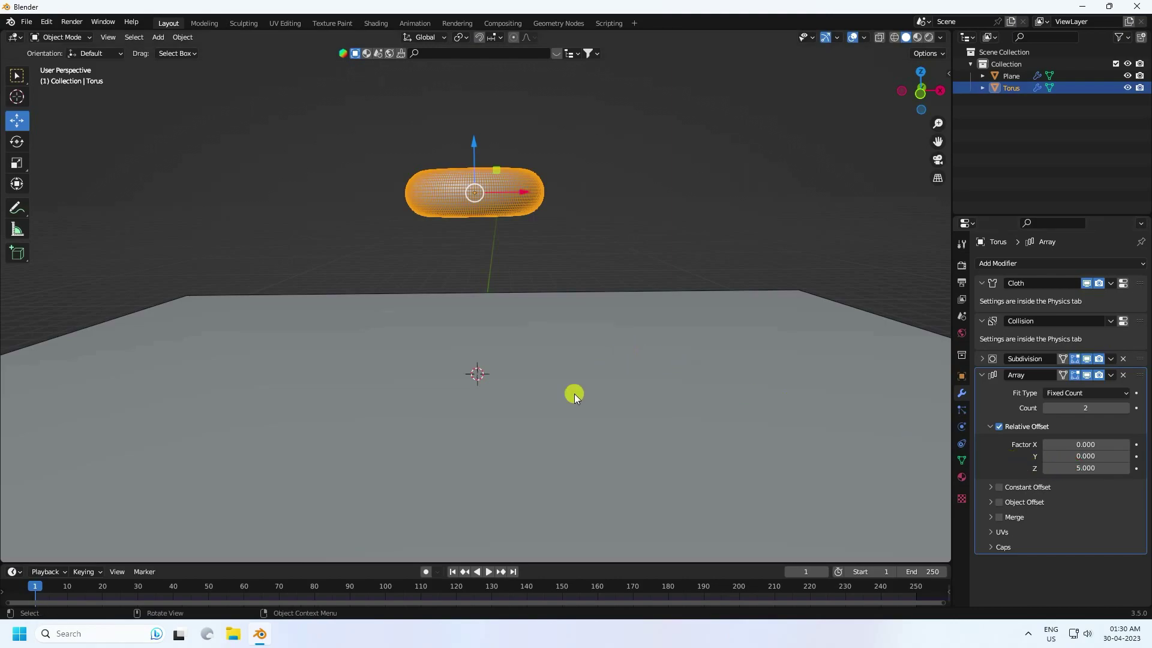
scroll(517, 365, "down", 4)
Step: Raise the Array modifier's Count to 20 to build a tower of tori
scroll(516, 366, "up", 3)
scroll(563, 406, "down", 4)
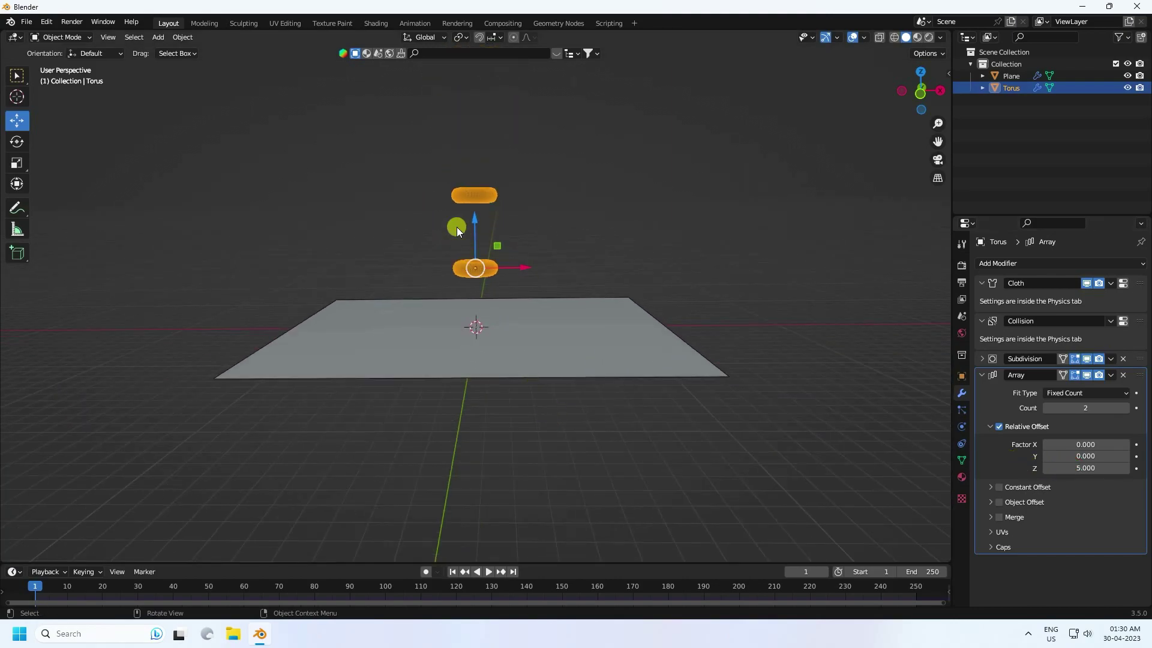
middle_click_drag(524, 207, 543, 352, "shift")
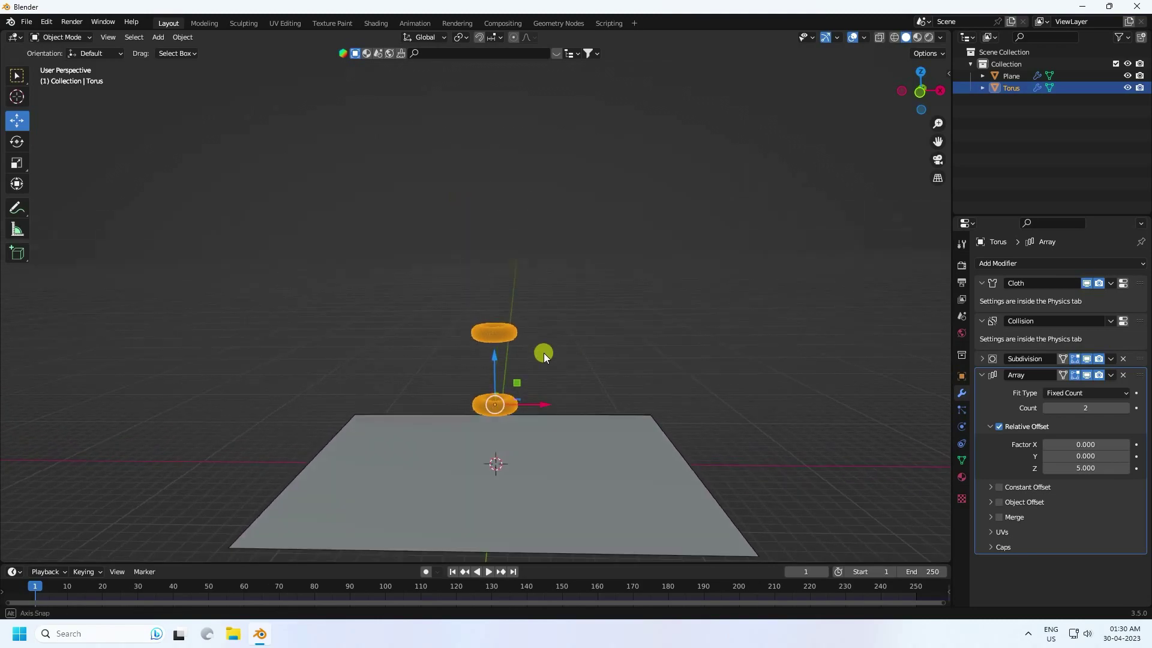
left_click(1129, 410)
left_click(1129, 410)
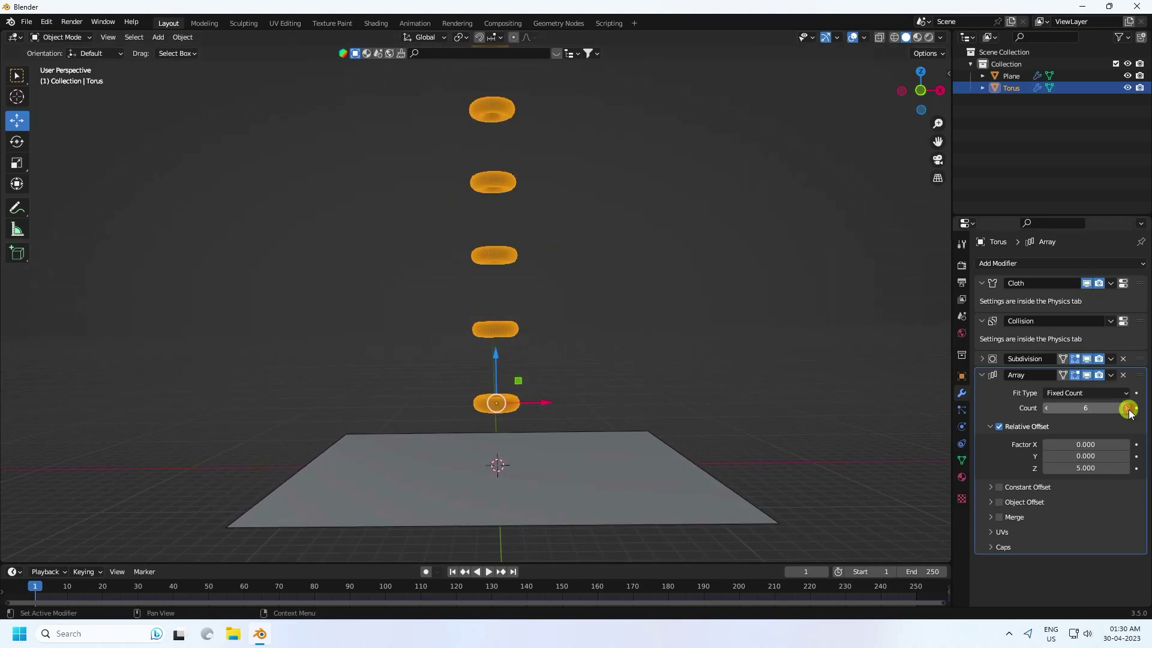
left_click(1129, 409)
left_click(1129, 409)
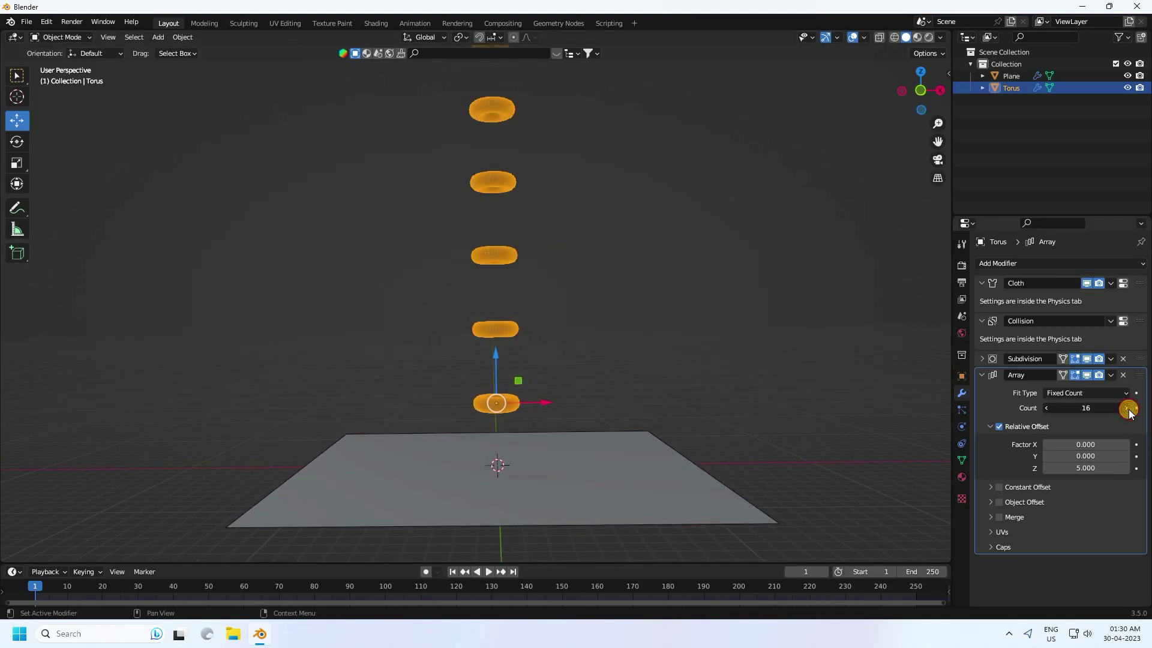
left_click(1129, 409)
left_click(1129, 409)
left_click(1129, 409)
left_click(1129, 409)
scroll(525, 441, "down", 5)
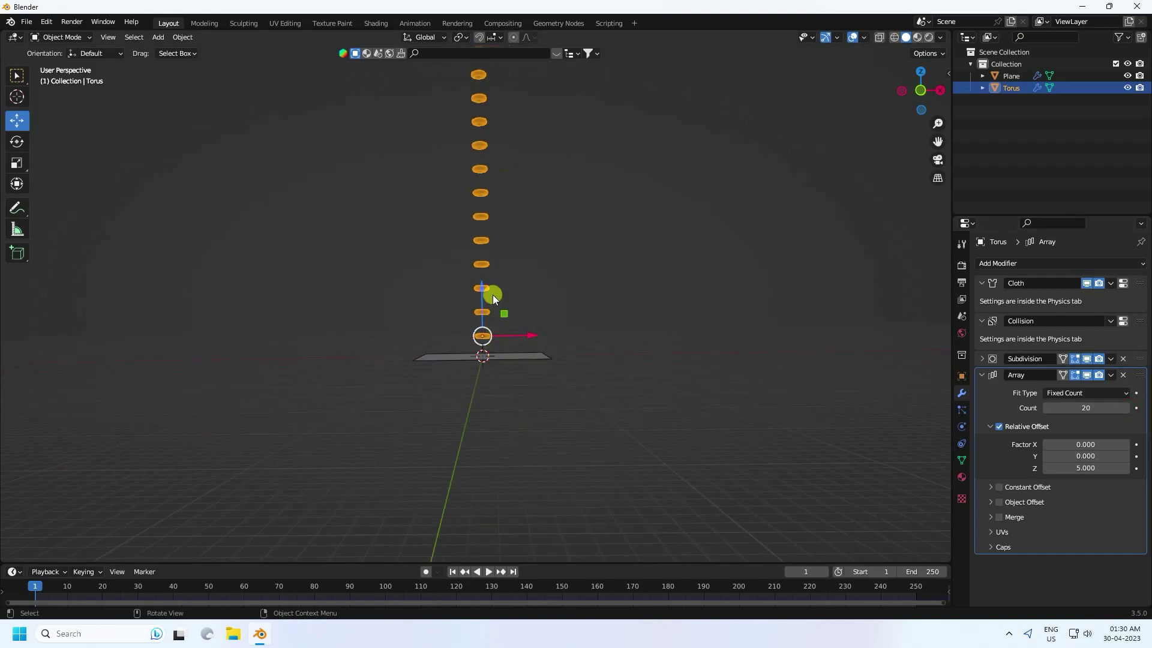
Step: Pan along the torus tower to check it, then collapse the Array modifier panel
middle_click_drag(525, 196, 523, 484, "shift")
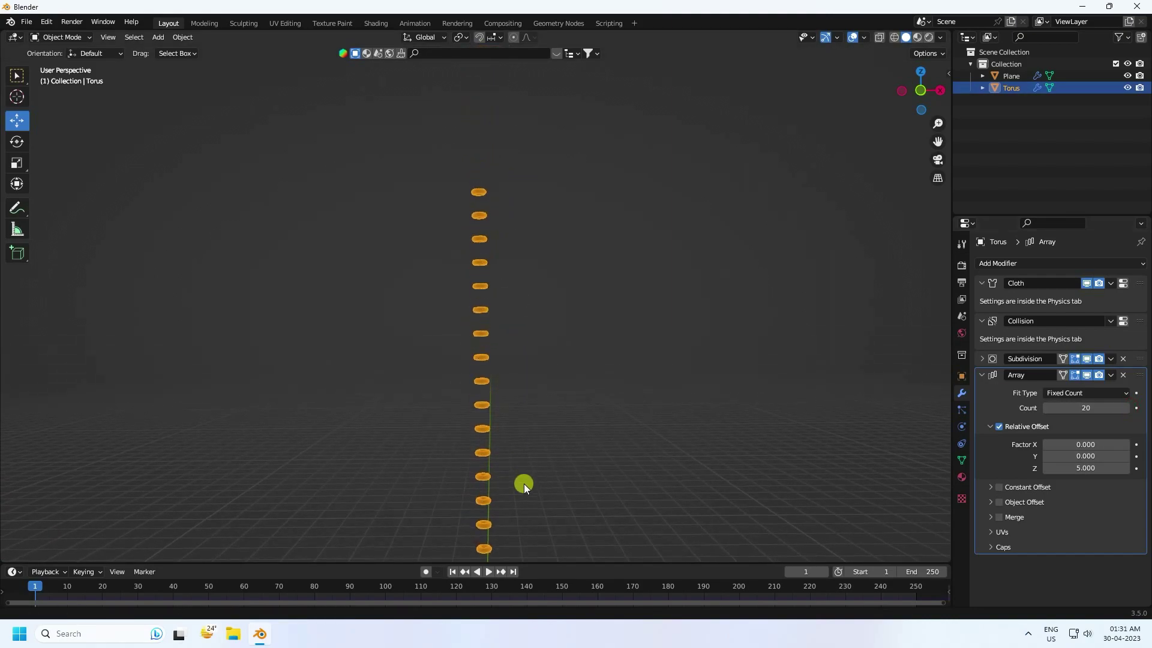
middle_click_drag(539, 350, 525, 247, "shift")
scroll(498, 379, "up", 8)
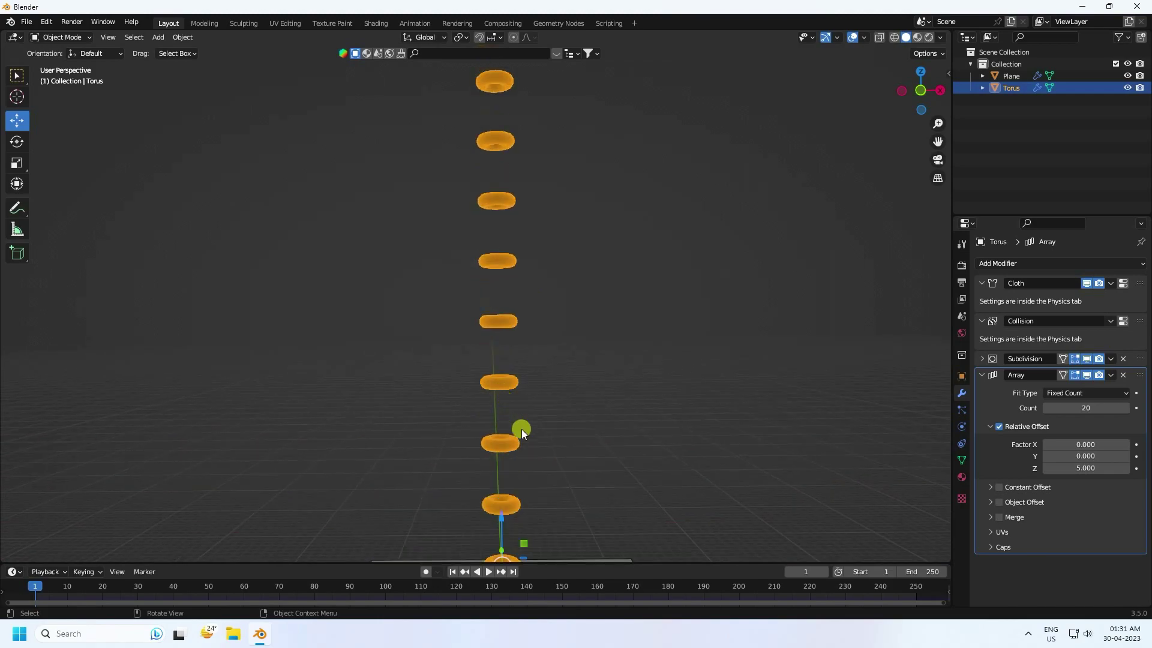
scroll(529, 376, "up", 4)
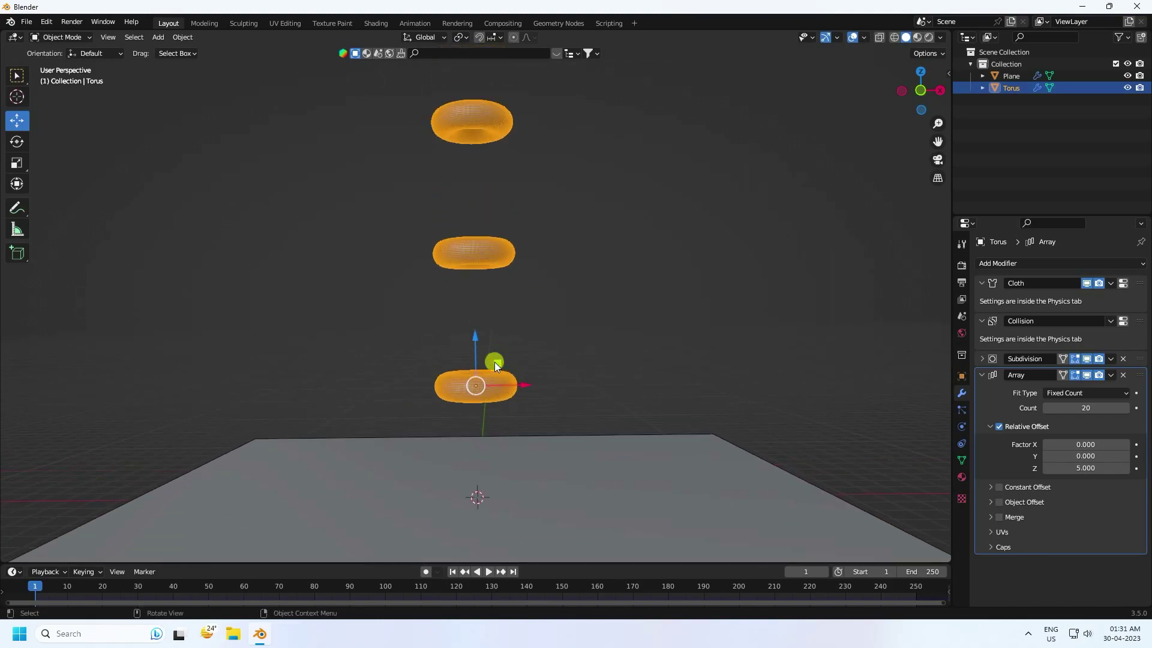
left_click(985, 378)
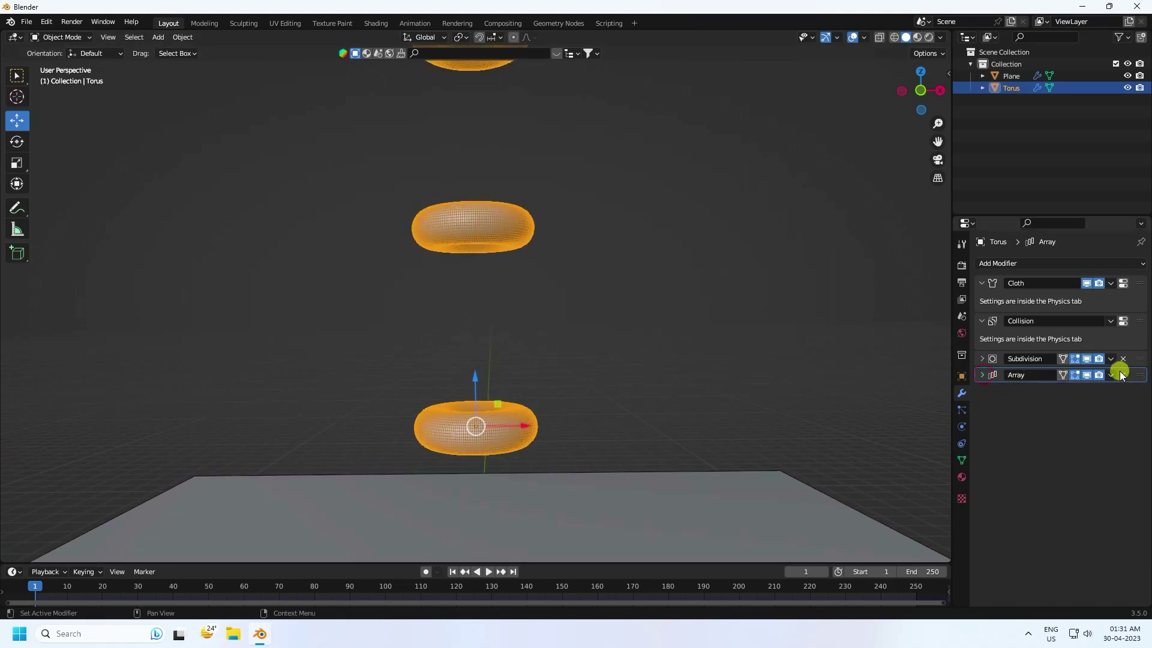
left_click(1111, 376)
Step: Apply the Array modifier and separate the mesh by loose parts into 20 torus objects
left_click(1055, 390)
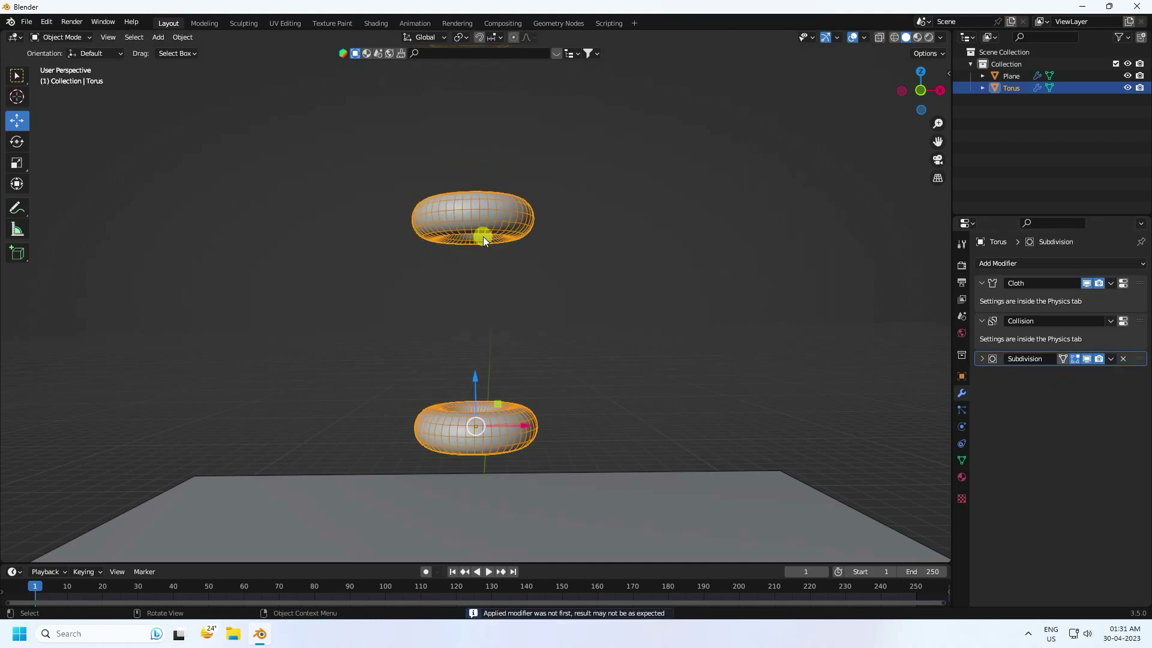
left_click(63, 32)
left_click(53, 64)
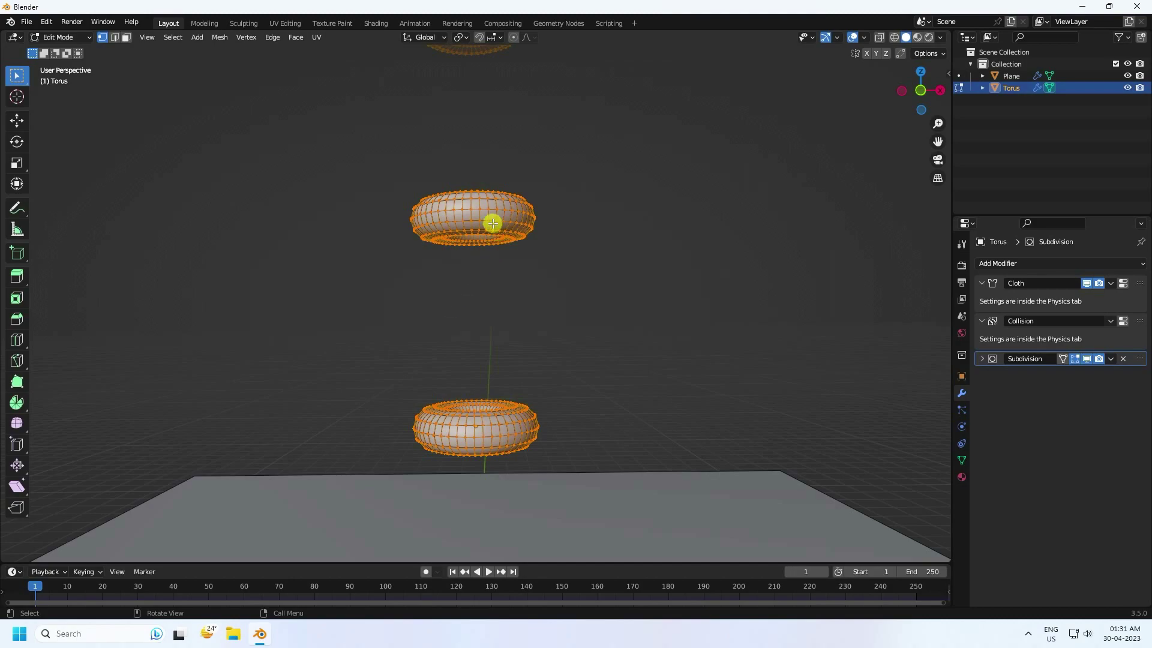
key("p")
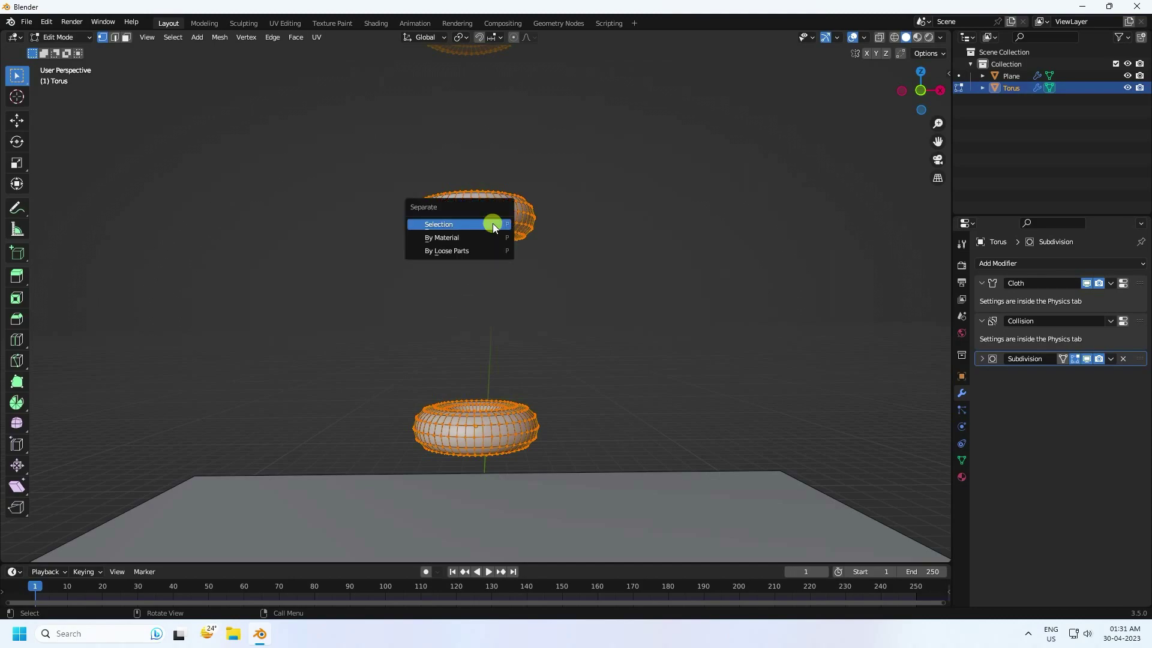
left_click(458, 250)
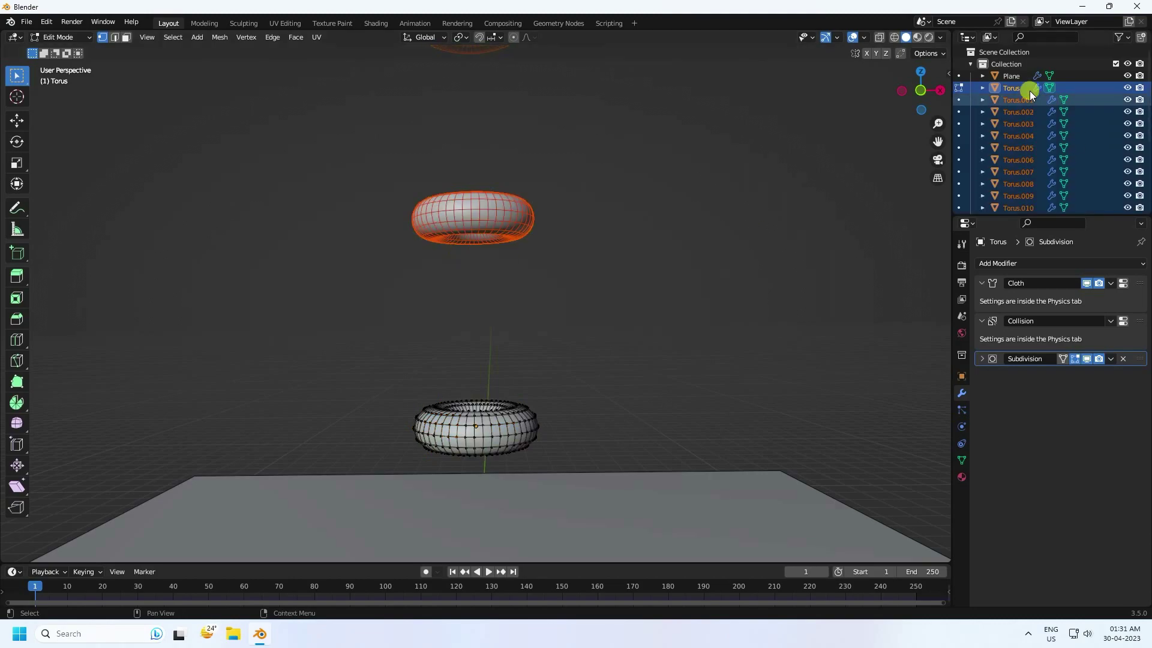
scroll(1022, 120, "down", 4)
left_click_drag(999, 220, 991, 408)
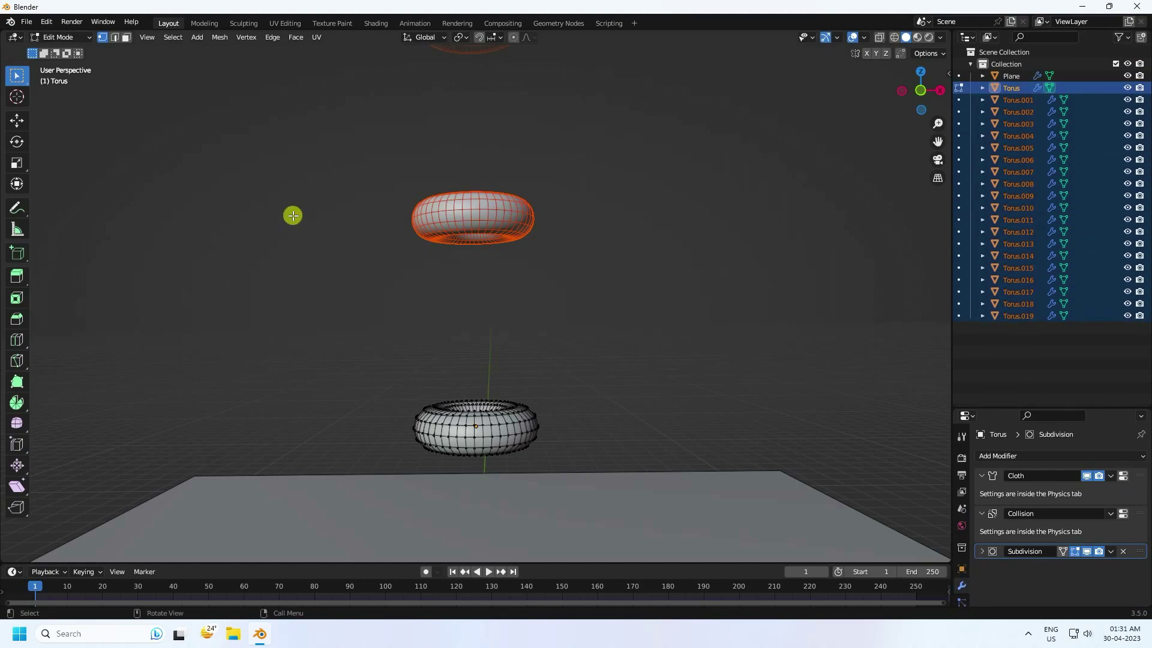
Step: Create a new collection in the Outliner and move the selected tori into it
left_click(20, 126)
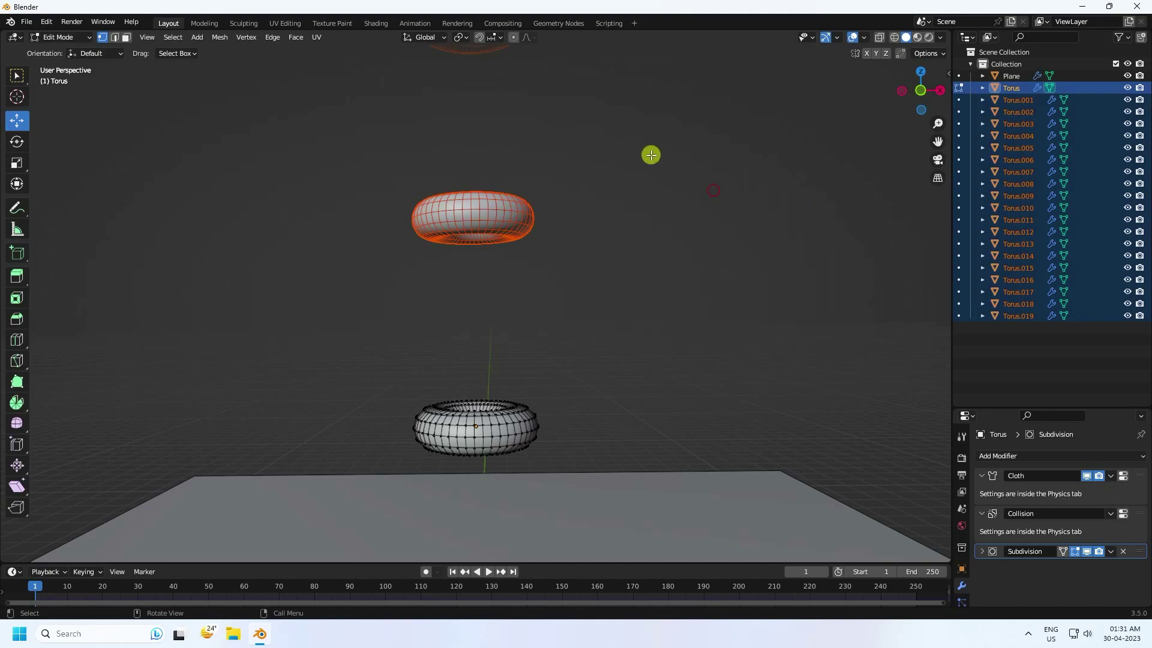
right_click(992, 341)
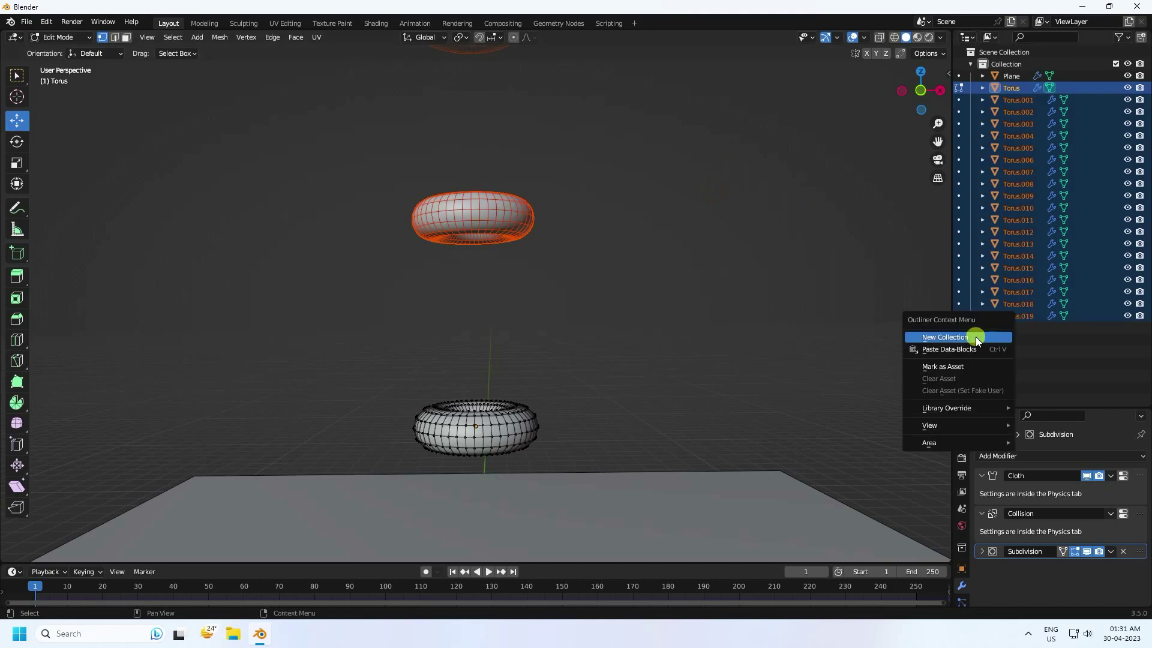
left_click(937, 337)
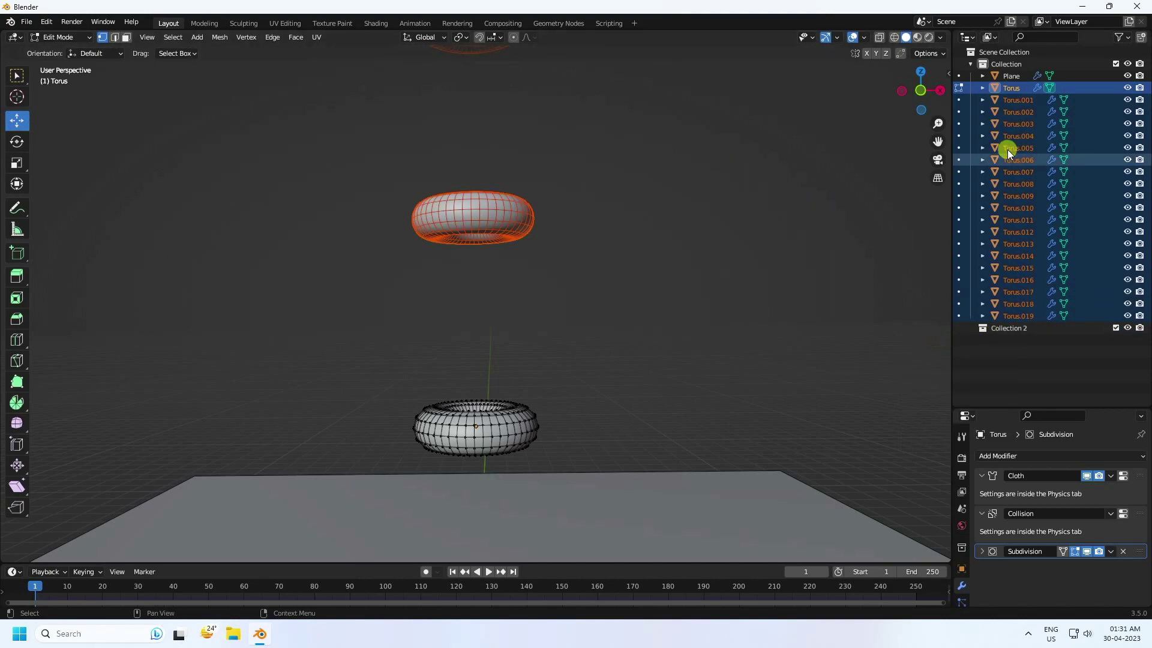
left_click_drag(1014, 317, 1013, 328)
left_click(970, 87)
left_click(1009, 175)
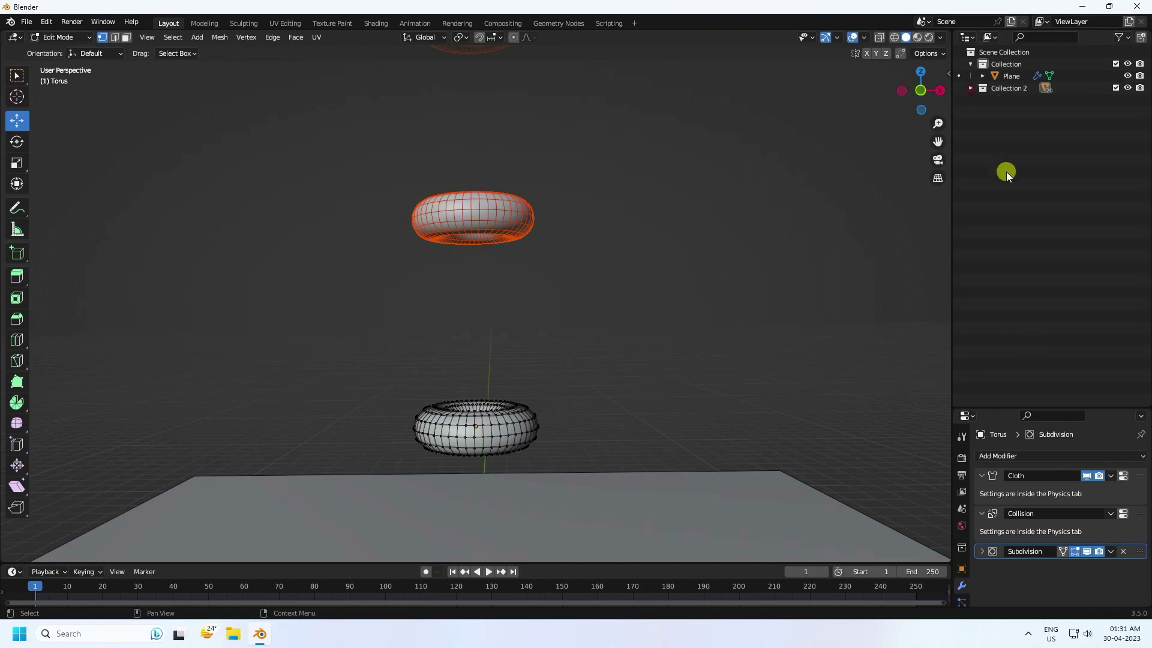
Step: Rename the new collection to 'Torus' and collapse it in the Outliner
double_click(1008, 87)
key("Return")
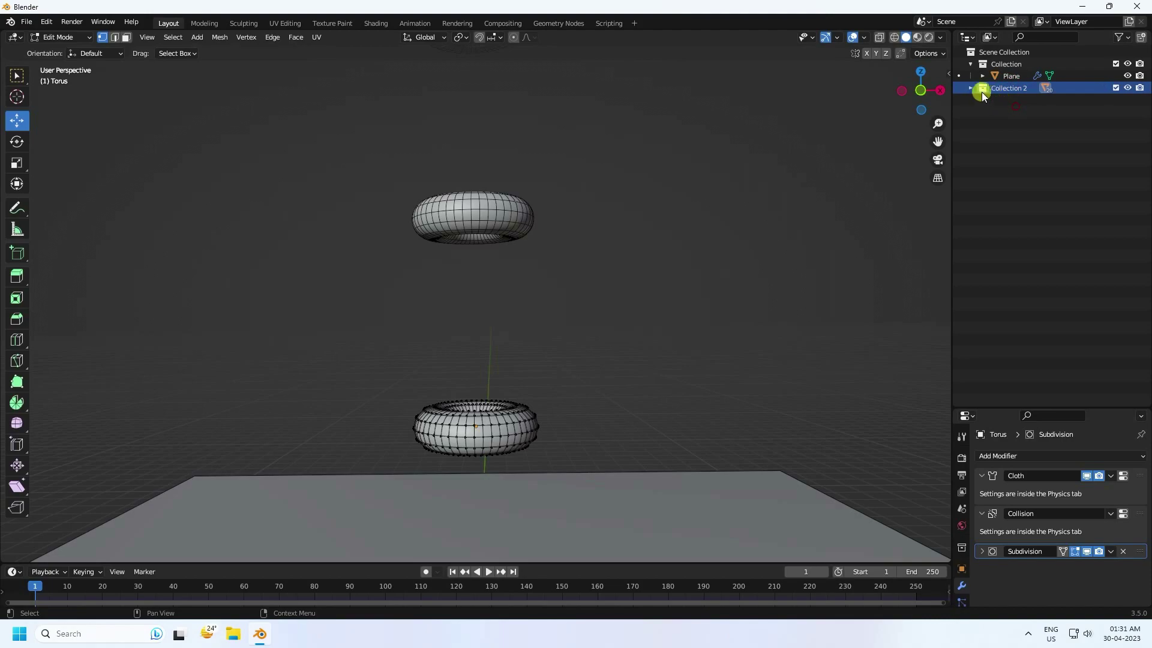
left_click(970, 88)
left_click(1013, 99)
double_click(1013, 100)
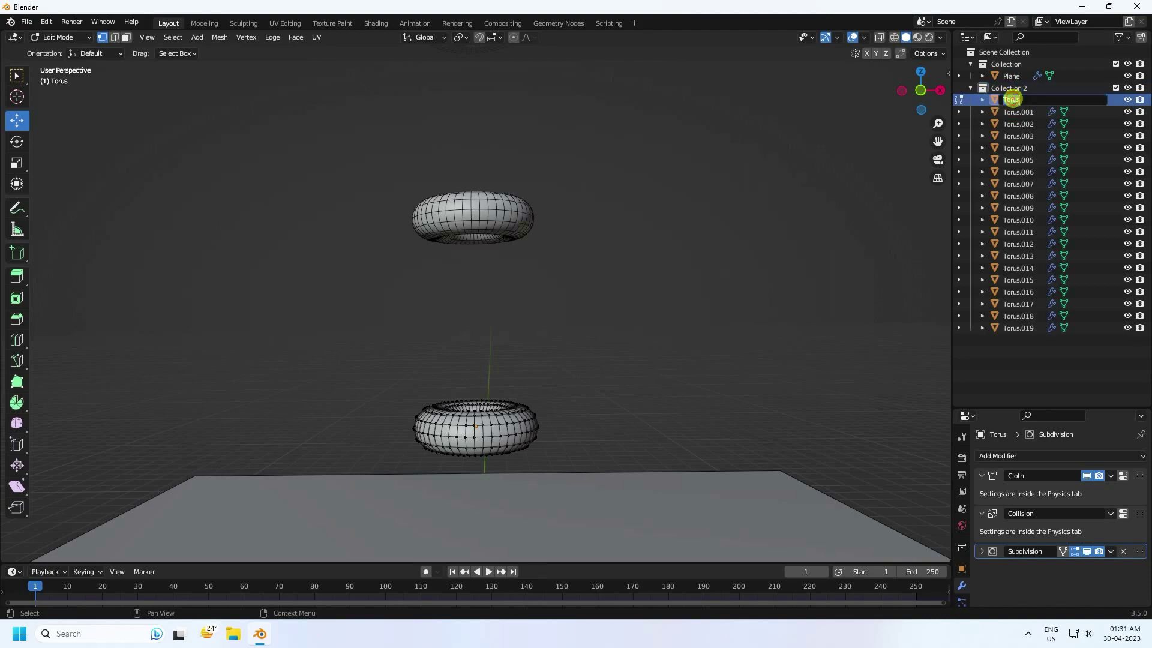
left_click(1025, 360)
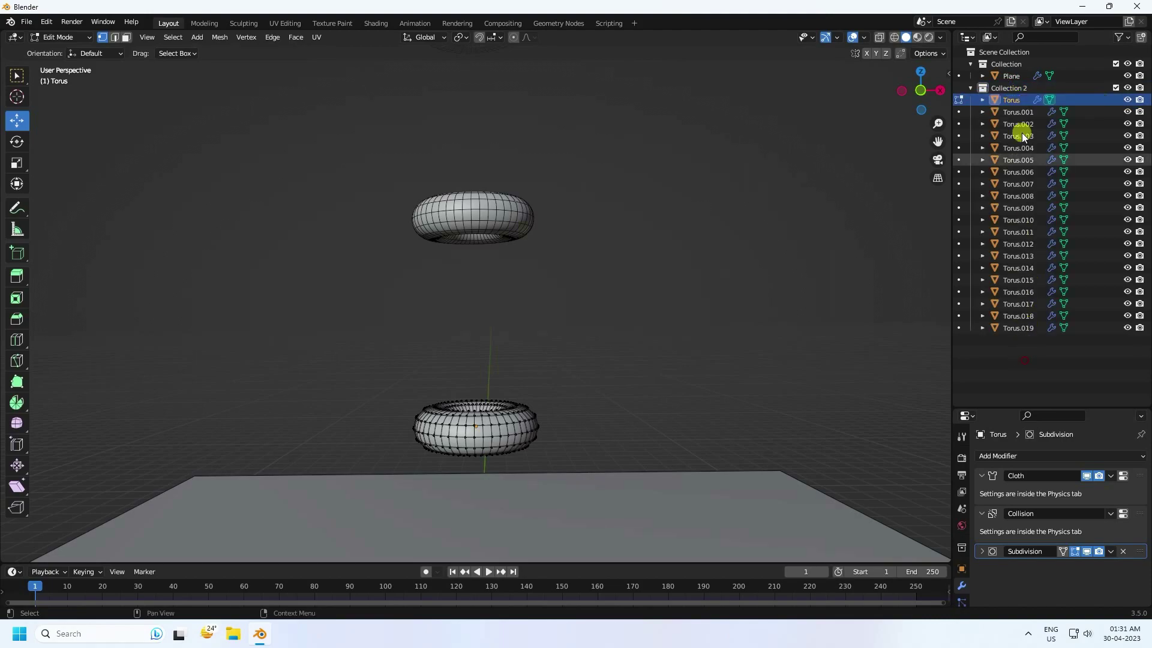
double_click(1013, 88)
left_click(1026, 380)
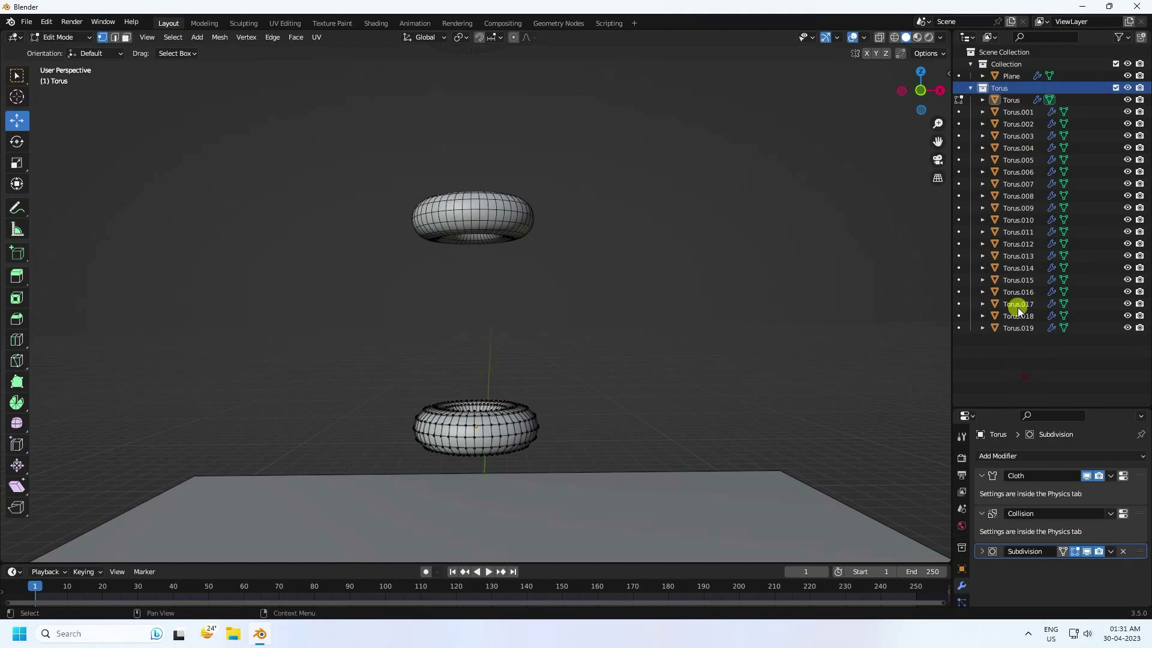
left_click(970, 88)
scroll(524, 288, "down", 4)
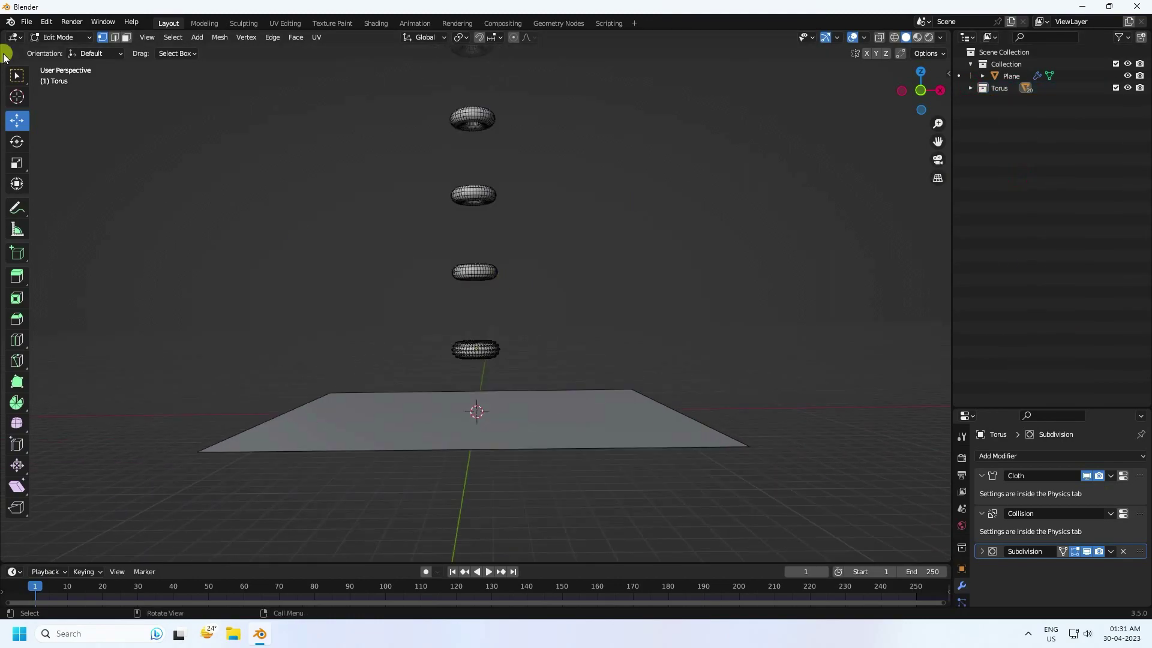
Step: Switch to Object Mode, preview the tori falling, then rewind to frame 1
left_click(59, 37)
left_click(63, 51)
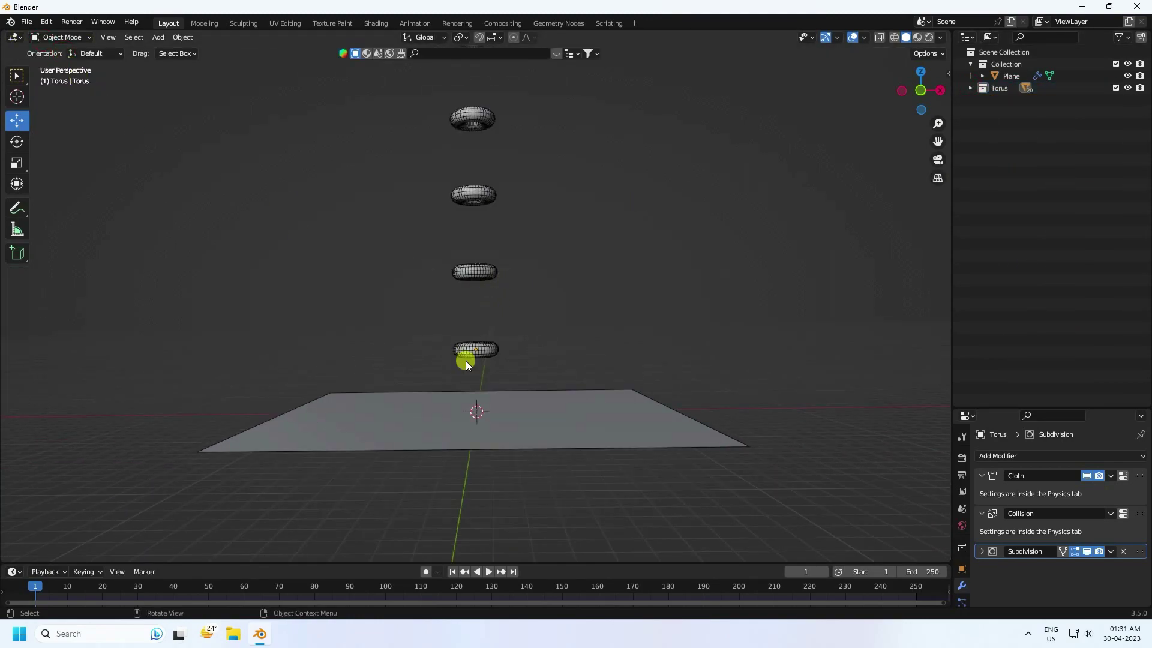
scroll(467, 363, "up", 3)
left_click(491, 572)
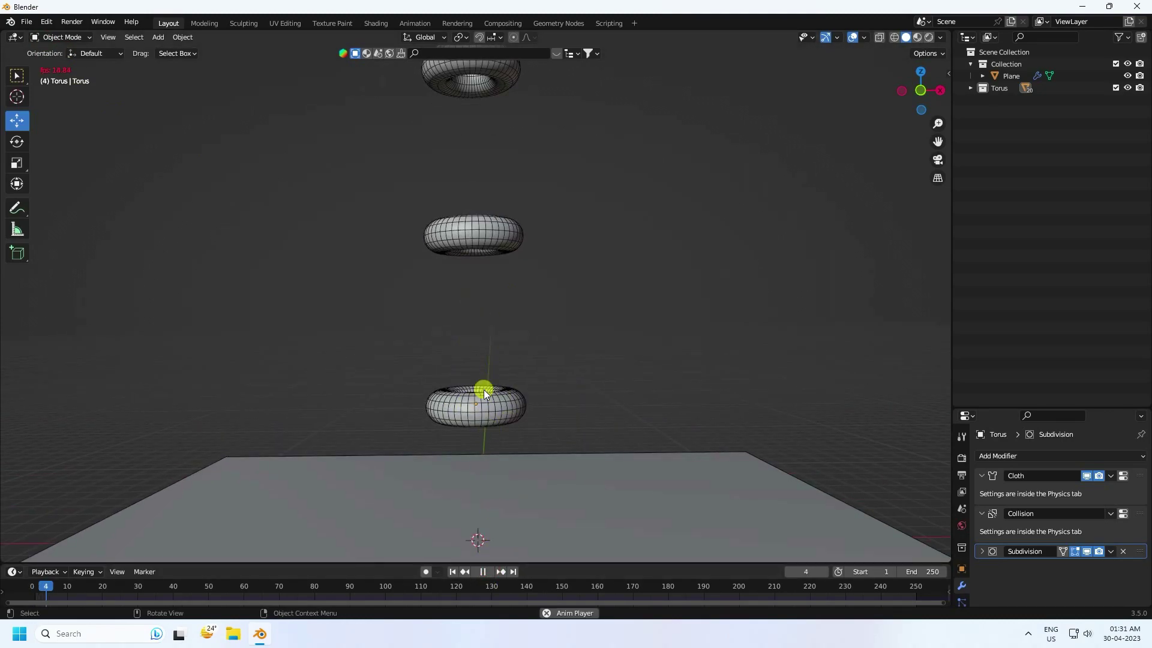
left_click(482, 570)
left_click(452, 572)
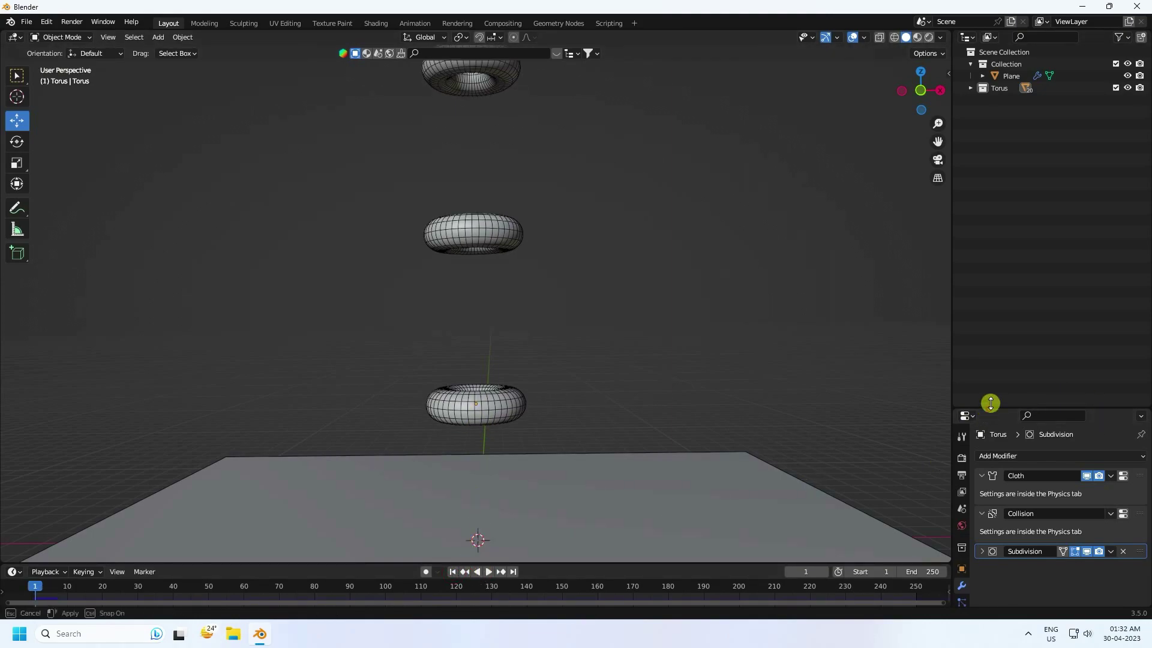
Step: Enlarge the Outliner, expand the Torus collection and select the first Torus
left_click_drag(988, 409, 984, 155)
left_click(968, 88)
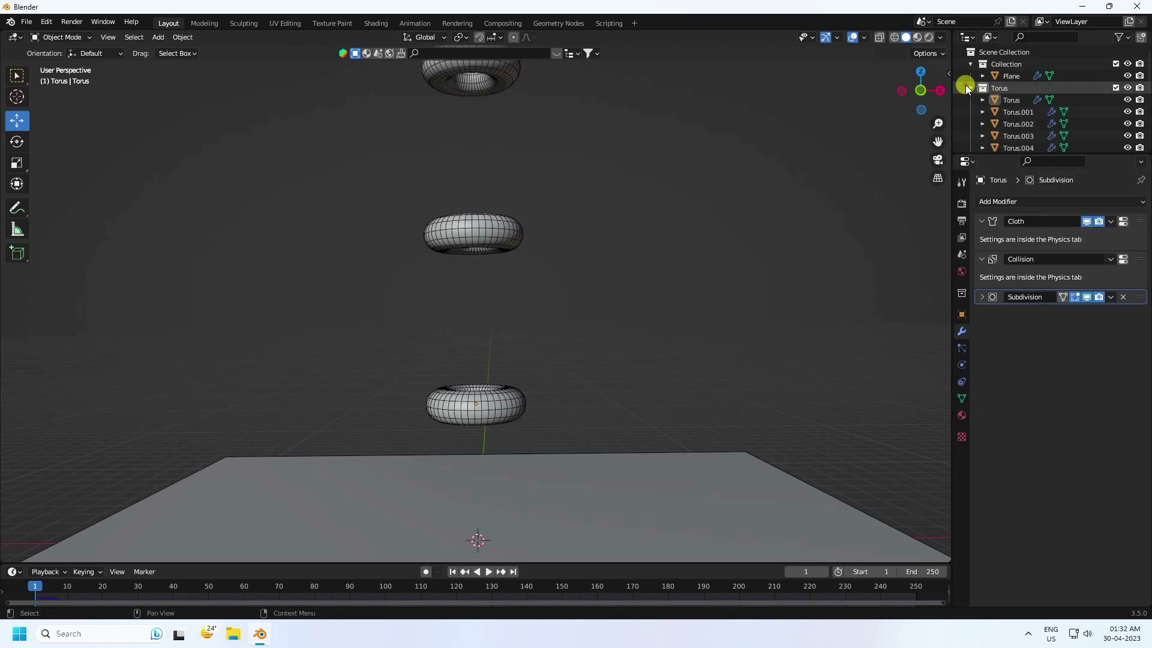
left_click(1012, 100)
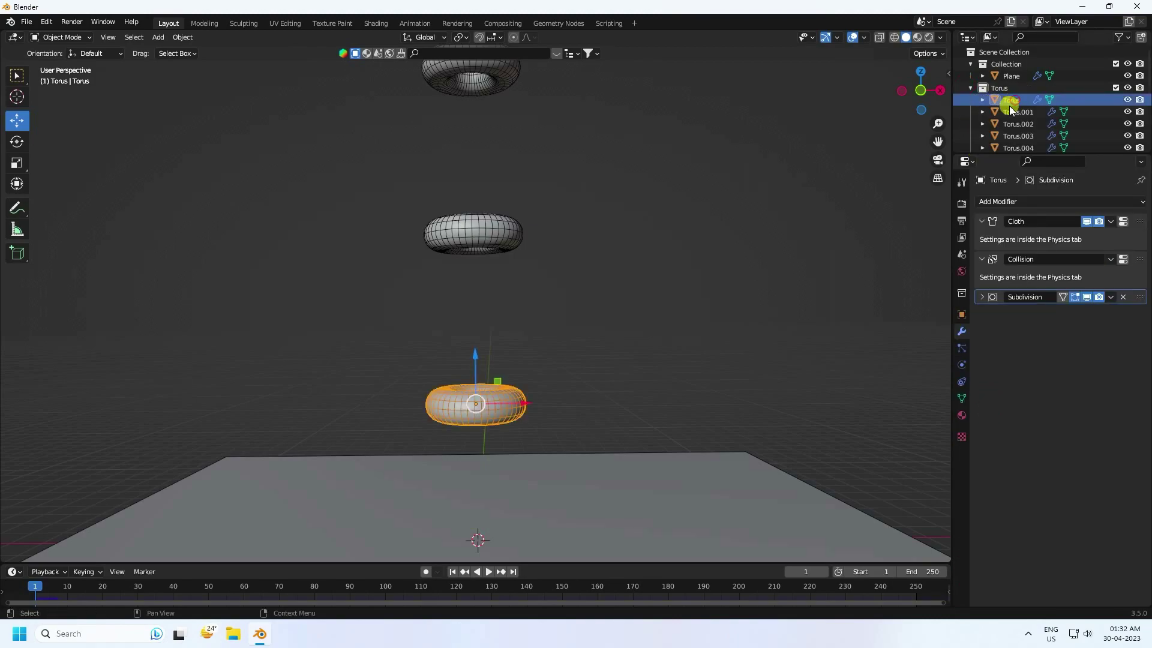
Step: Bake the torus Cloth simulation cache from the Physics properties
left_click(962, 364)
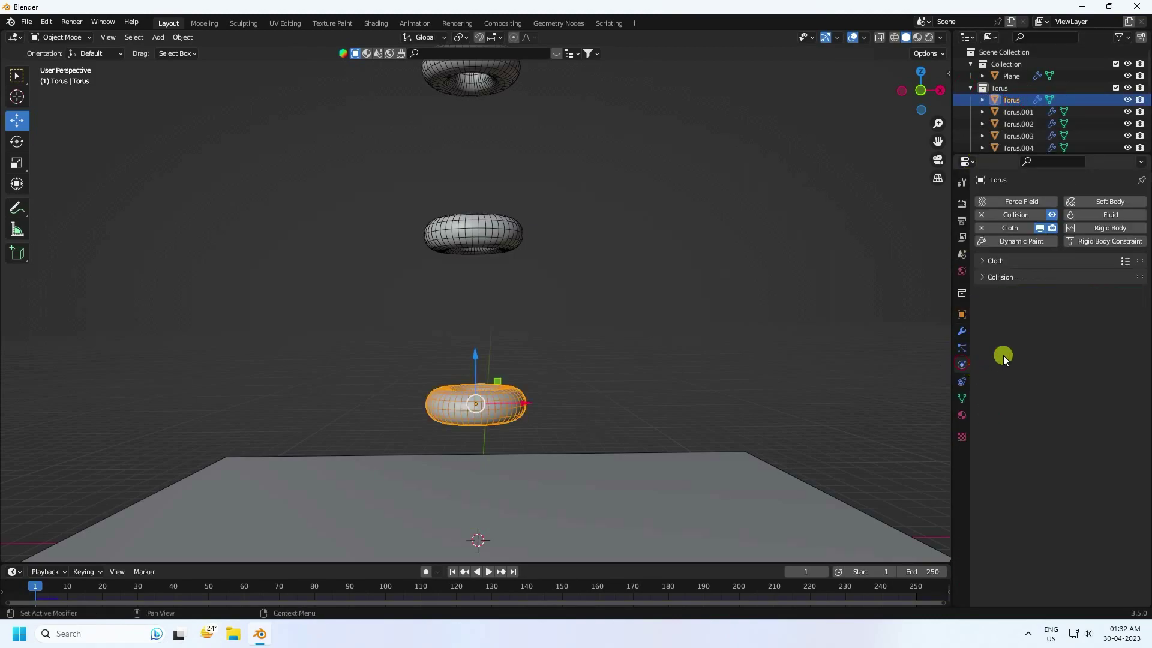
left_click(988, 279)
left_click(987, 274)
left_click(986, 261)
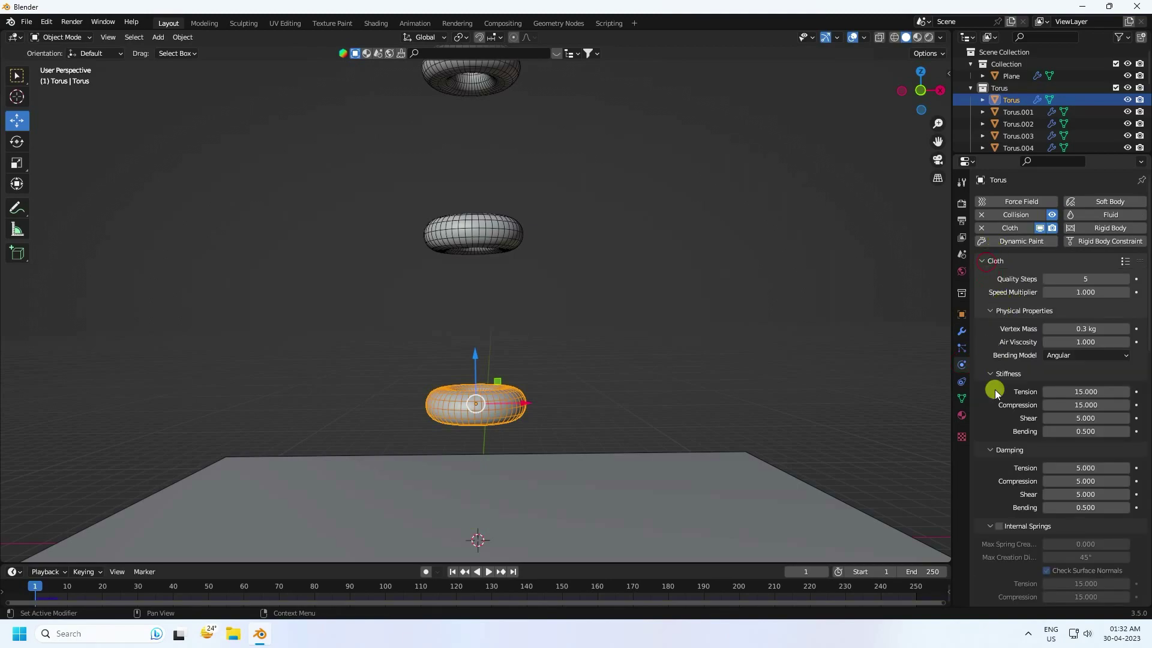
scroll(997, 388, "down", 15)
scroll(1001, 408, "down", 1)
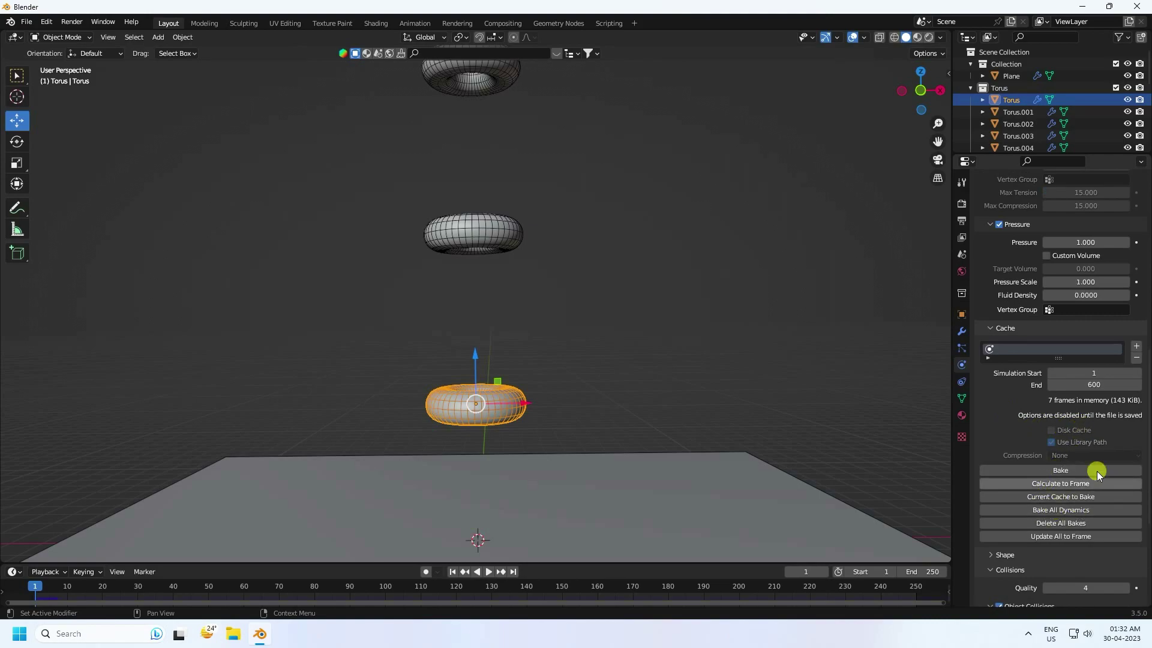
left_click(1056, 509)
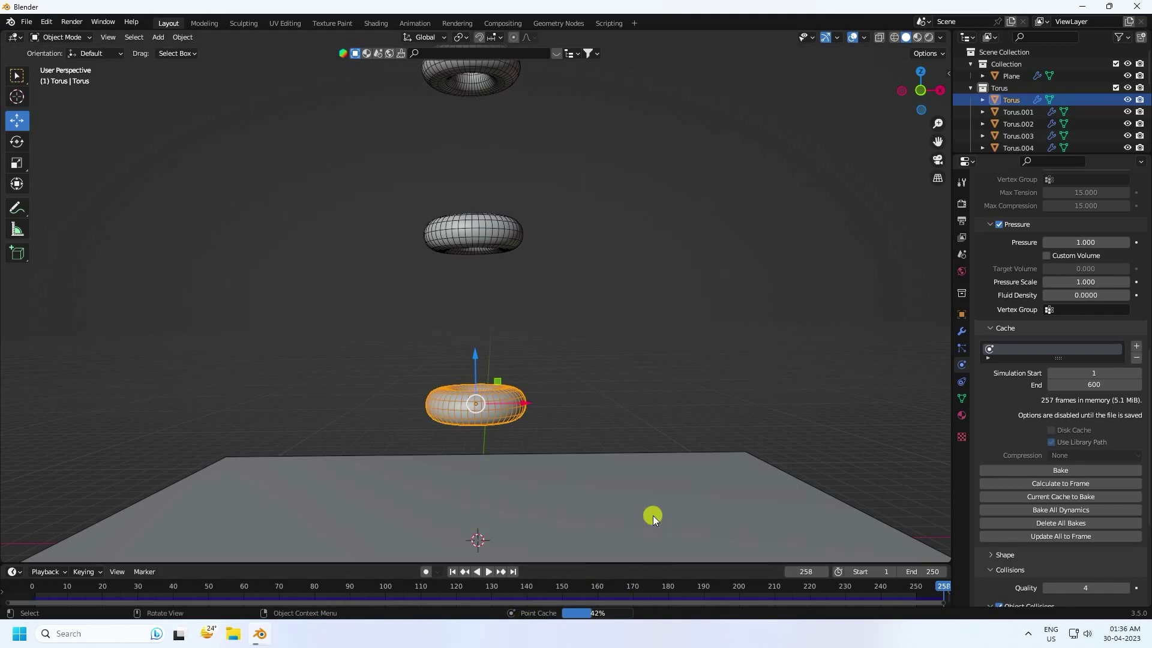
Step: Rewind and play the baked simulation, following the falling tori, then pause
left_click(452, 571)
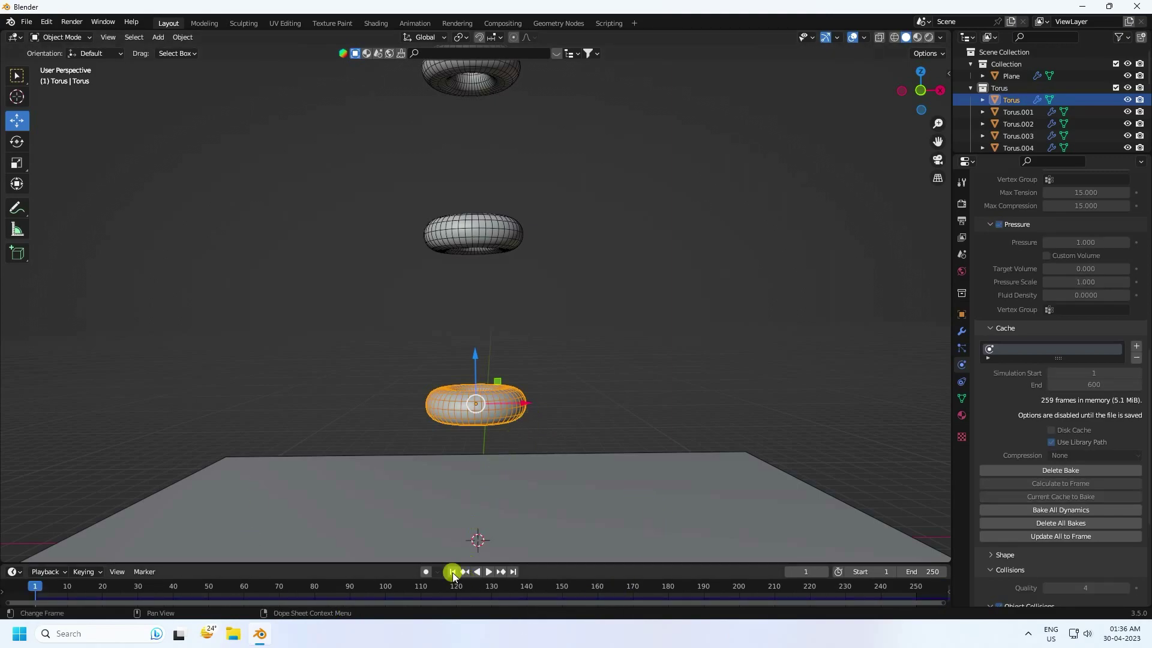
left_click(629, 425)
left_click(490, 571)
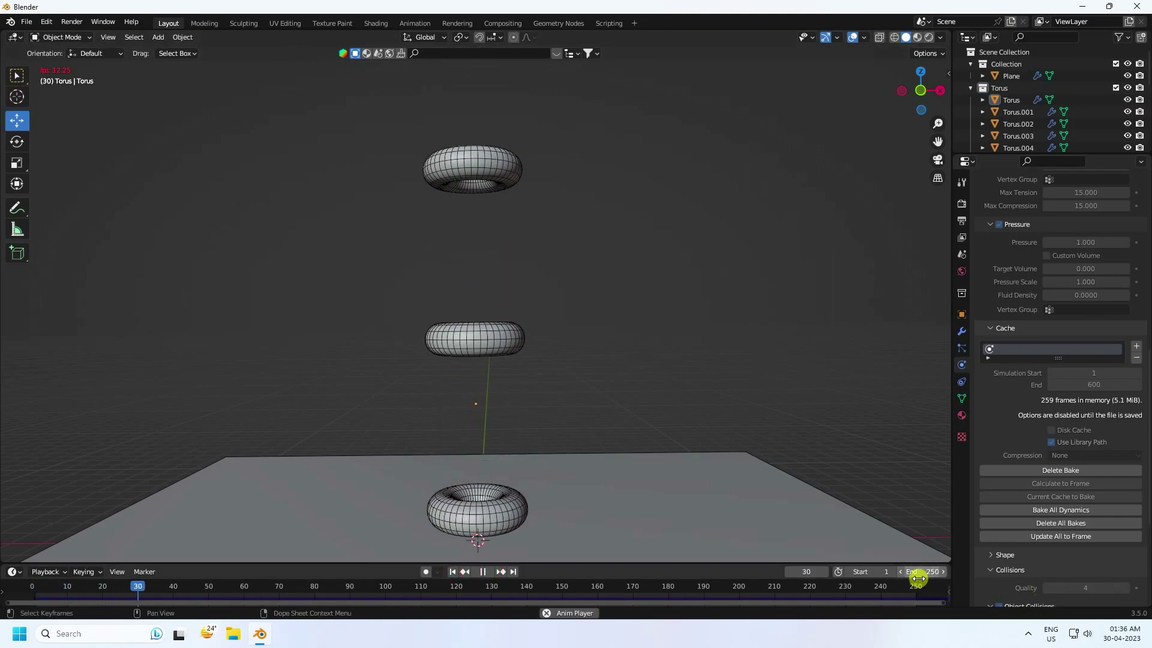
scroll(563, 434, "down", 1)
scroll(494, 466, "up", 2)
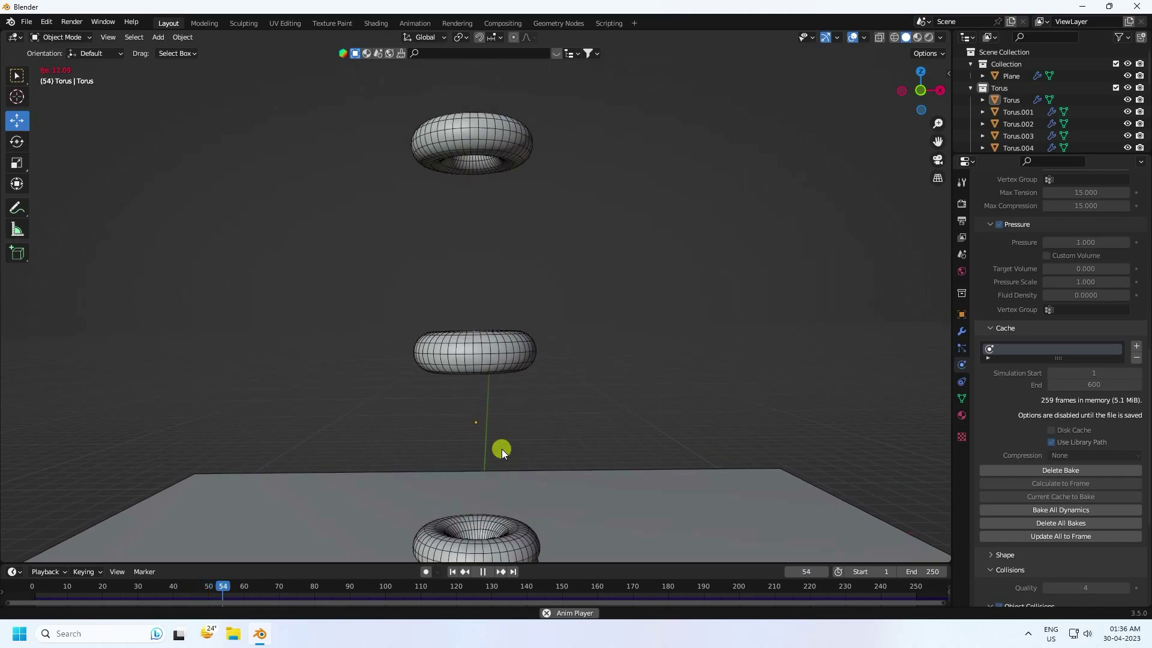
middle_click_drag(501, 449, 499, 398, "shift")
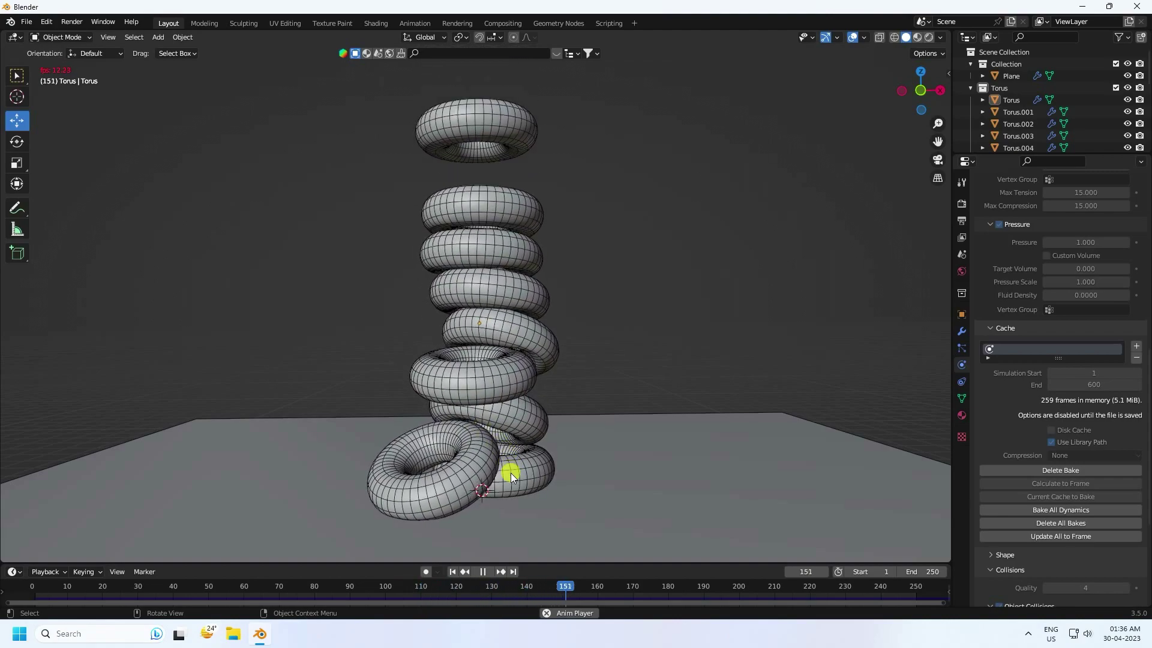
left_click(482, 571)
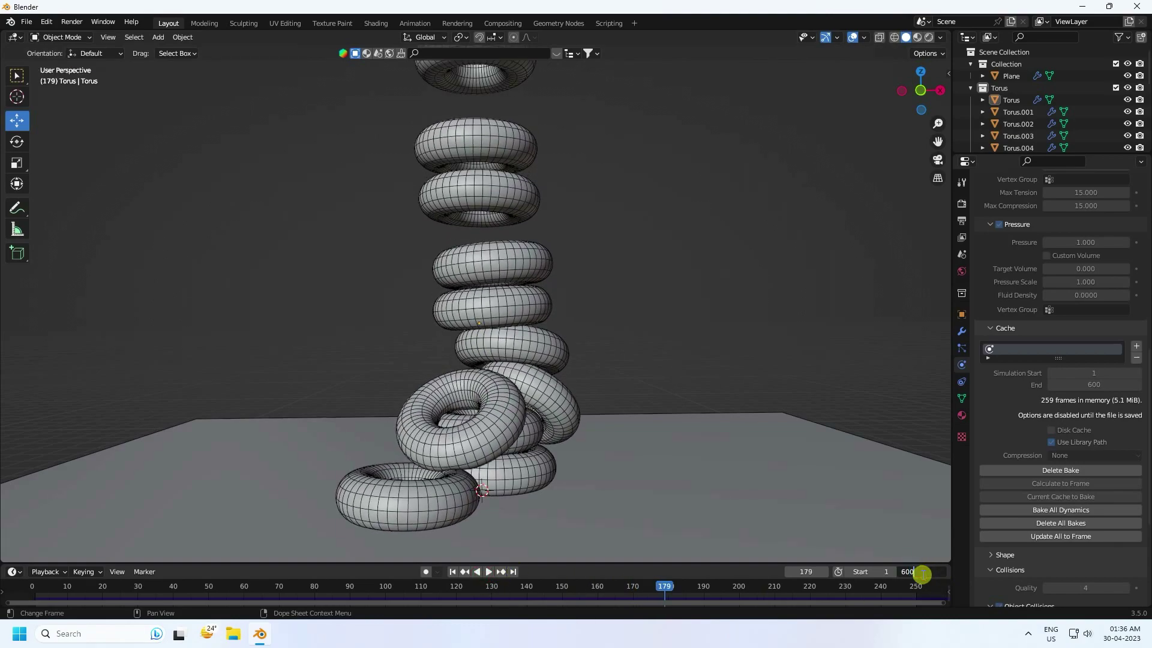
Step: Set the end frame to 600, widen the timeline to 0–600, and replay from the start
key("Return")
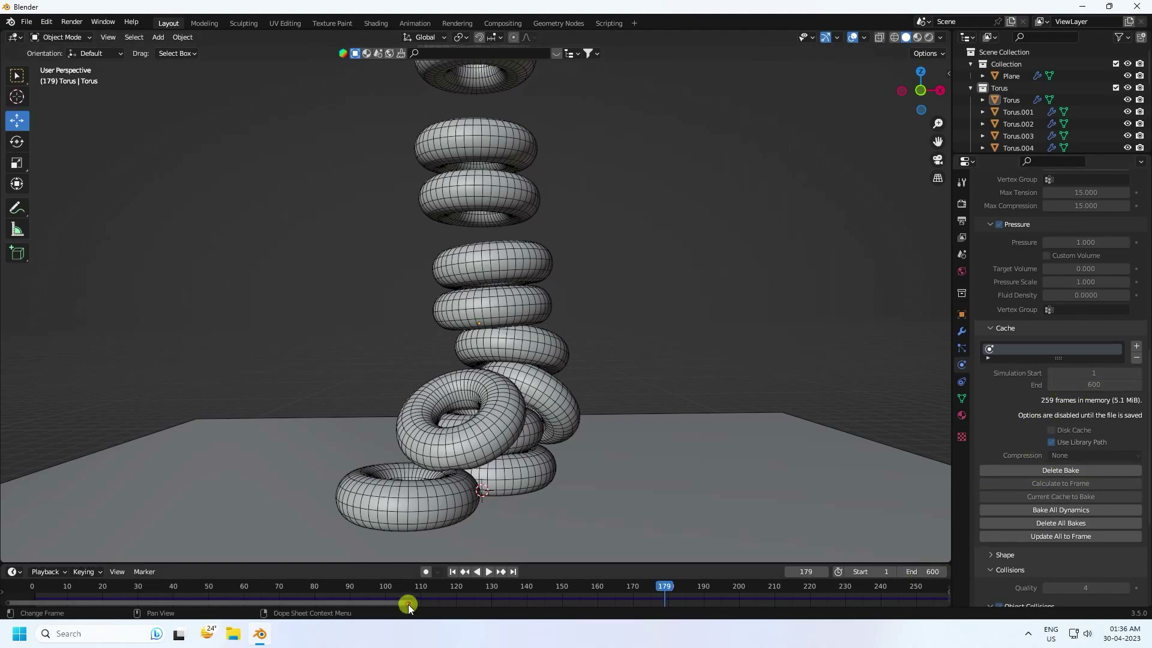
left_click_drag(408, 604, 972, 601)
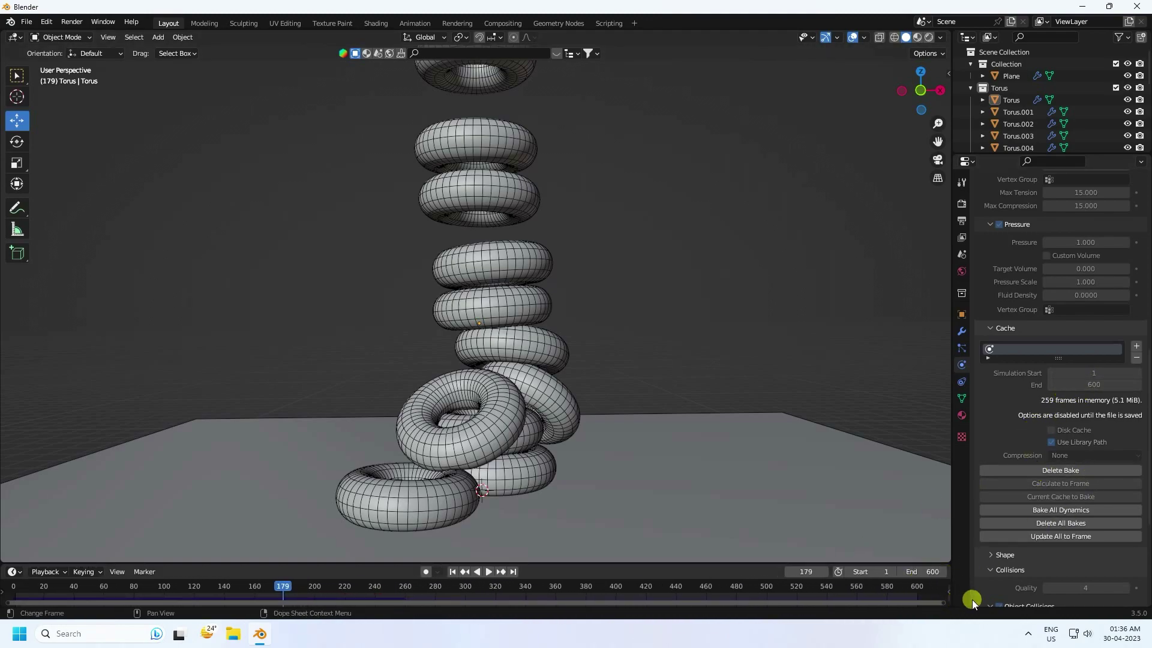
left_click(453, 571)
left_click(487, 571)
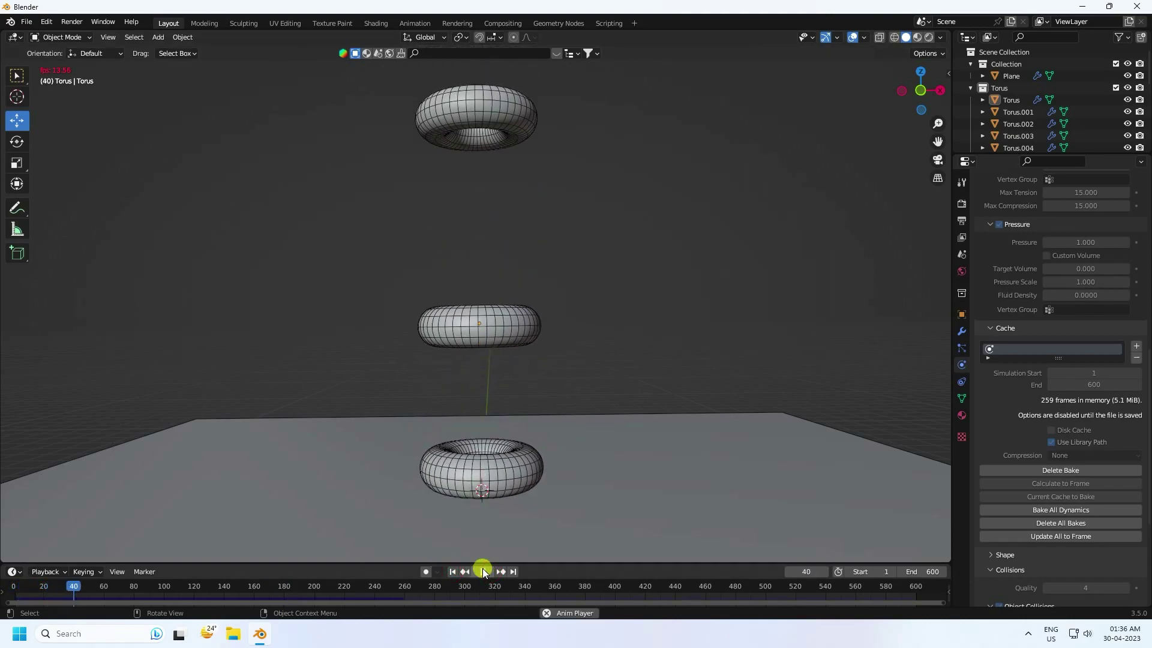
scroll(484, 486, "up", 3)
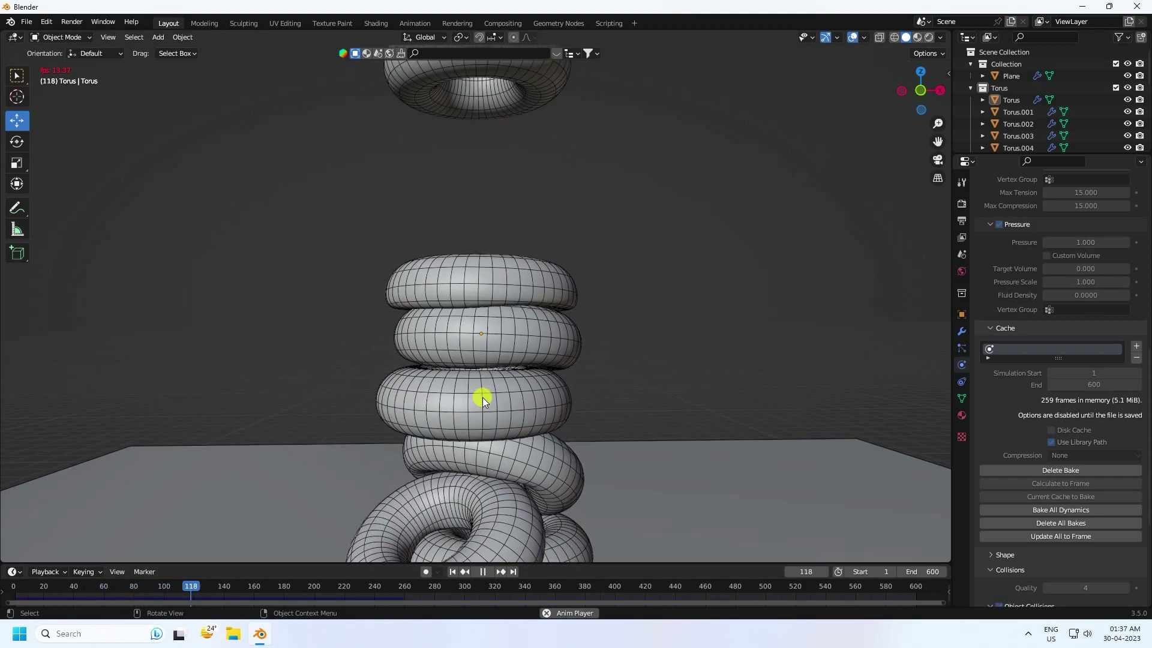
left_click(489, 571)
scroll(459, 369, "down", 2)
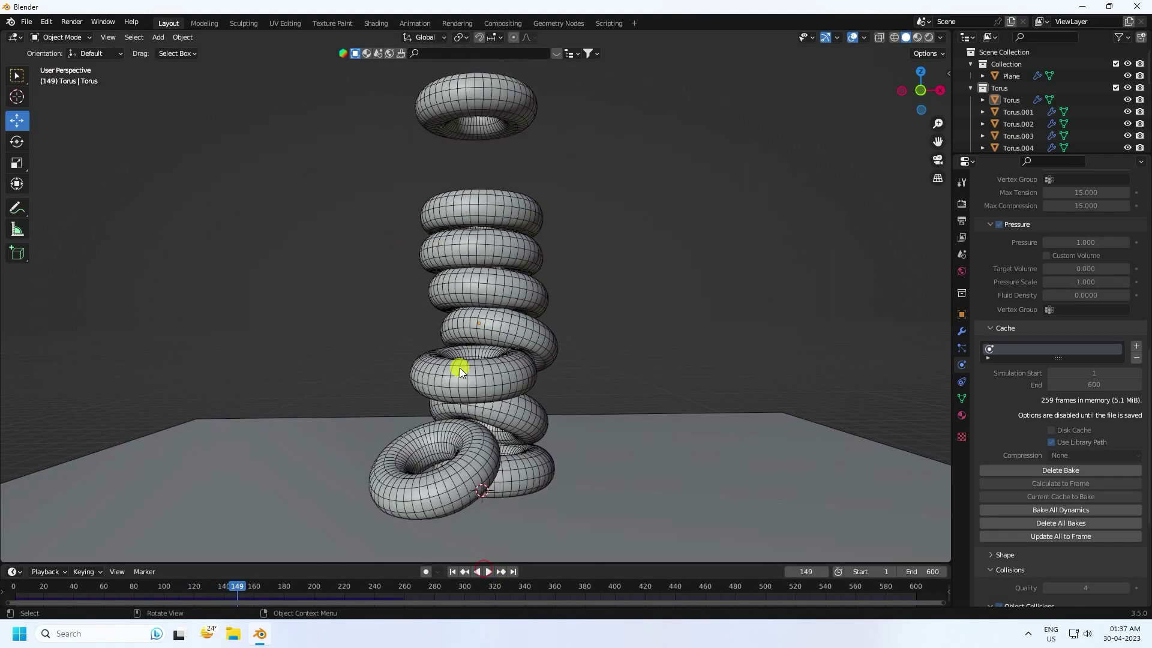
Step: Append the BG material from the Material folder of Desktop/ble soft new/2.blend
left_click(27, 22)
left_click(56, 150)
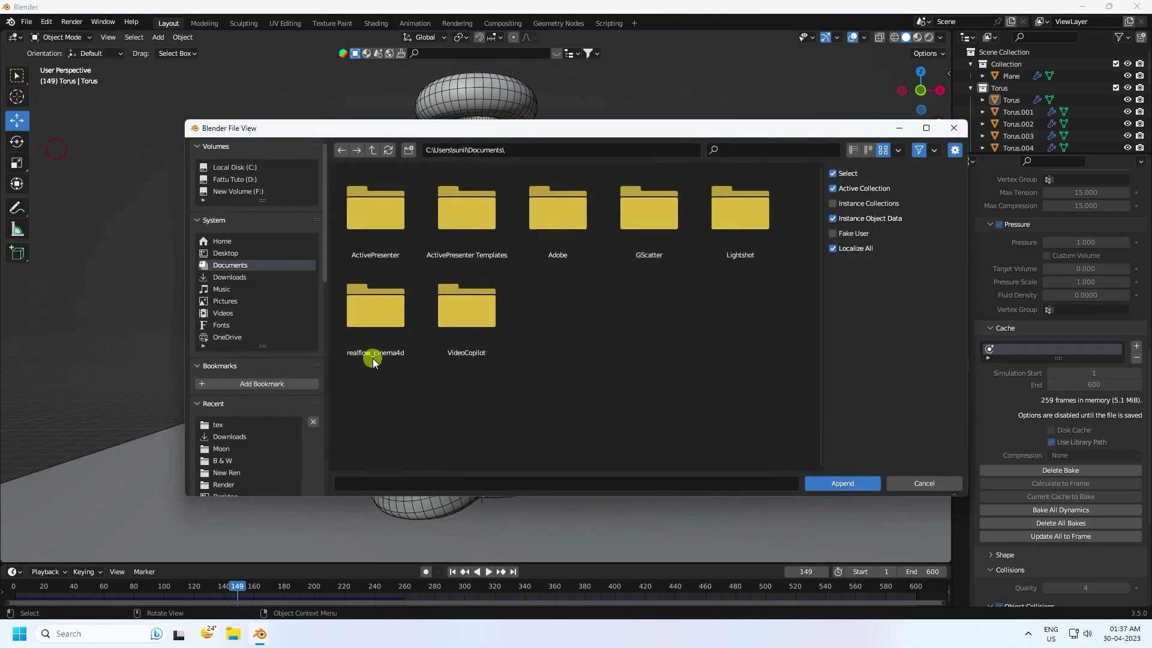
left_click(230, 257)
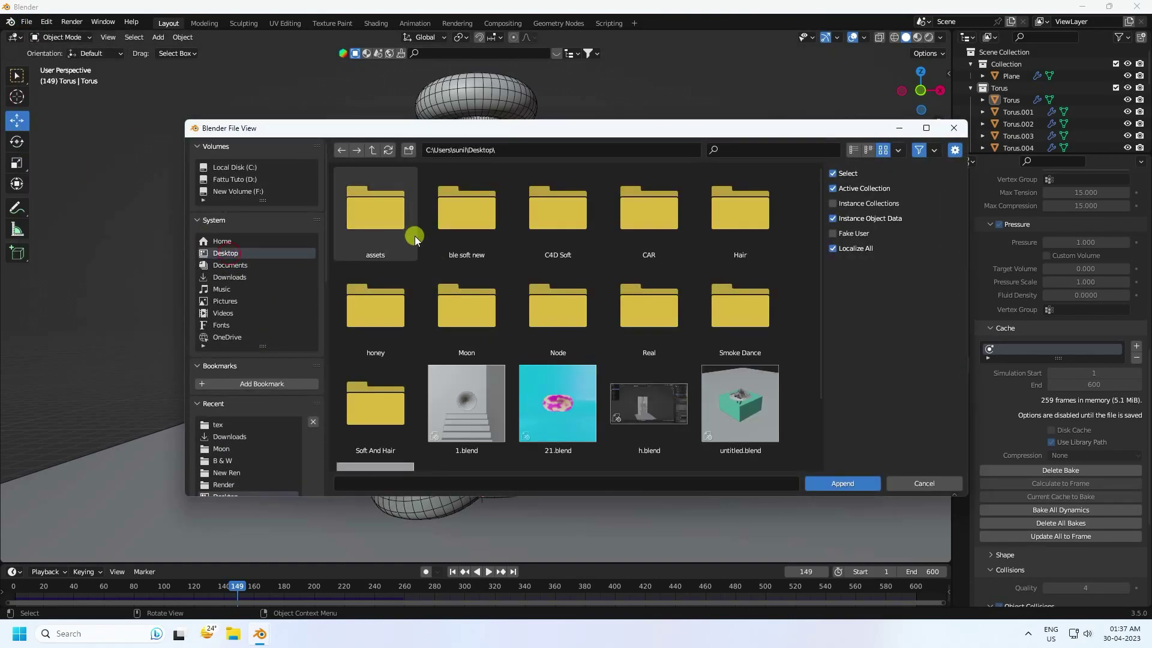
double_click(472, 231)
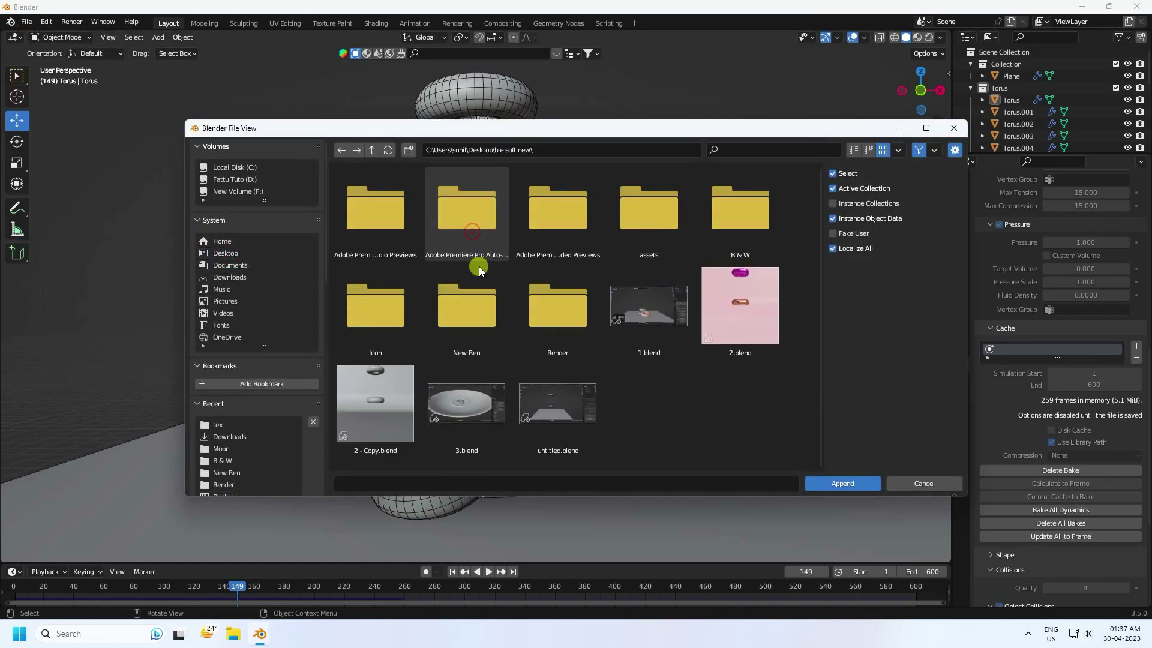
left_click(729, 304)
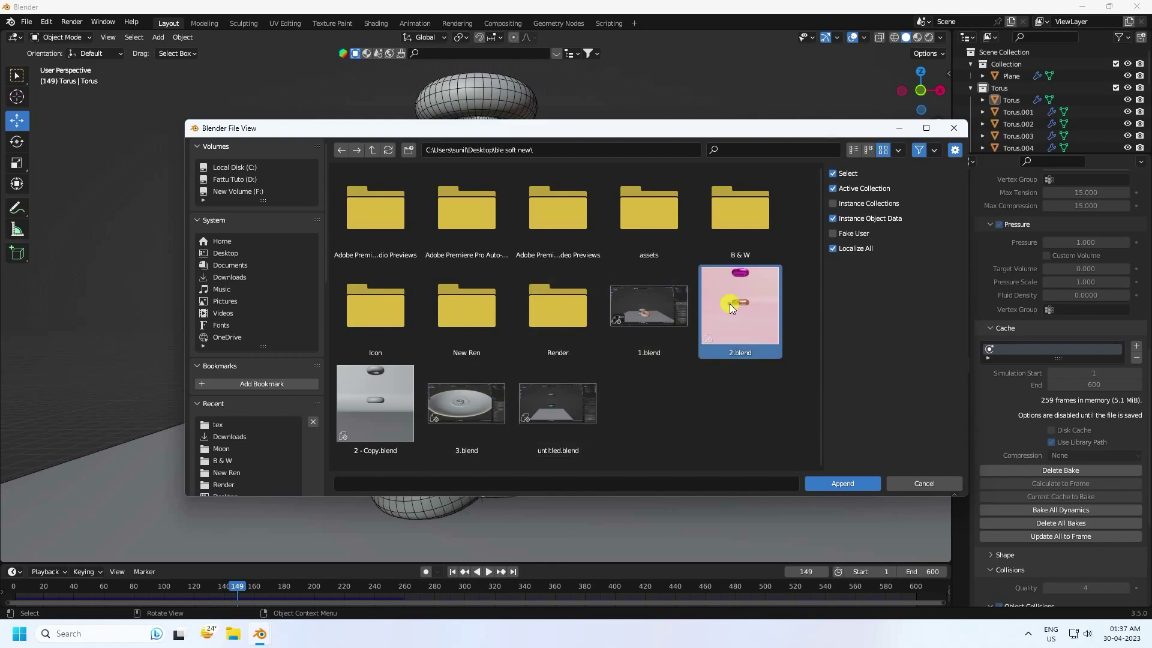
left_click(844, 483)
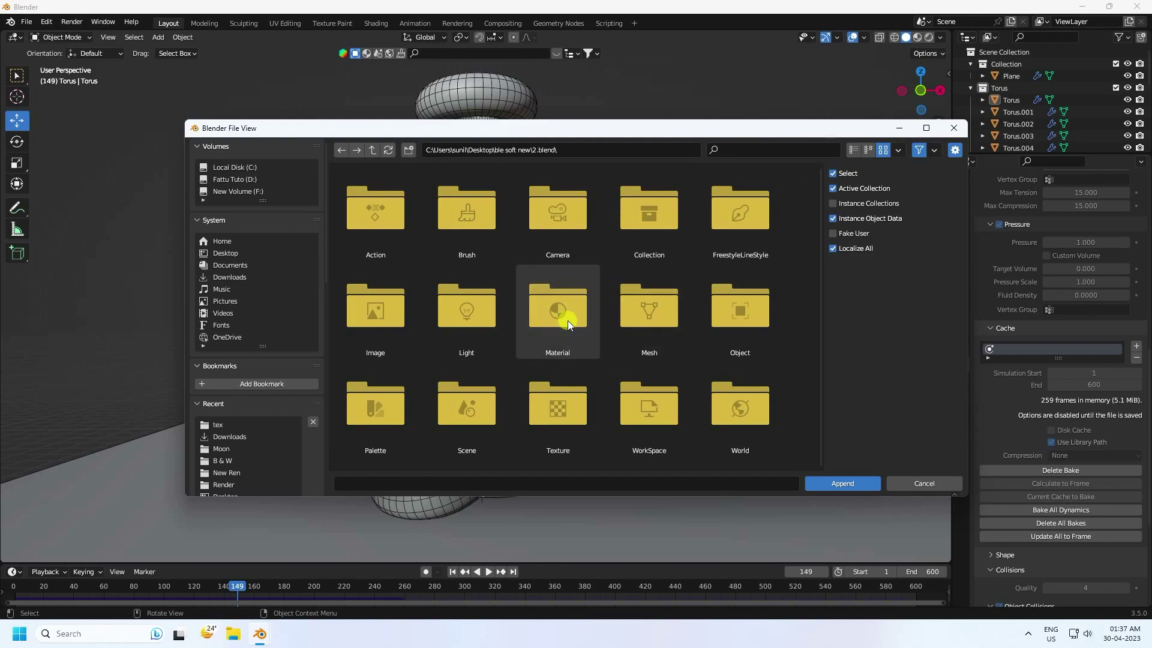
double_click(568, 321)
left_click(495, 254)
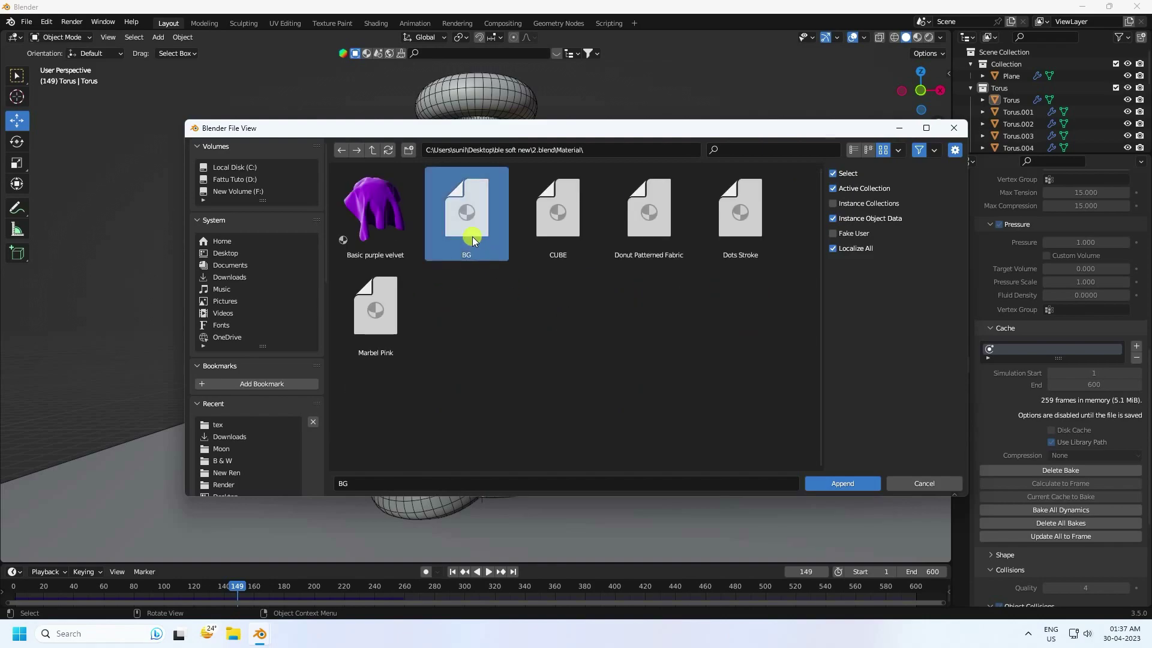
left_click(475, 211)
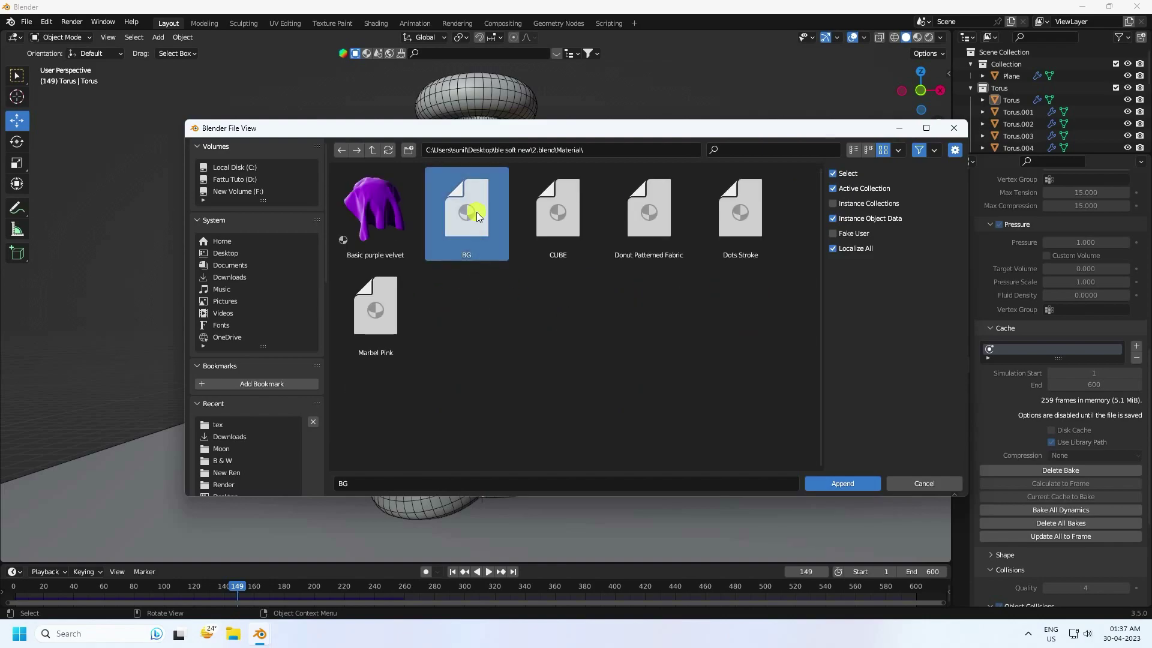
left_click(854, 483)
scroll(628, 412, "down", 5)
middle_click_drag(584, 433, 600, 376)
Step: Scale the floor plane up to about 1.645 times its size
left_click(601, 375)
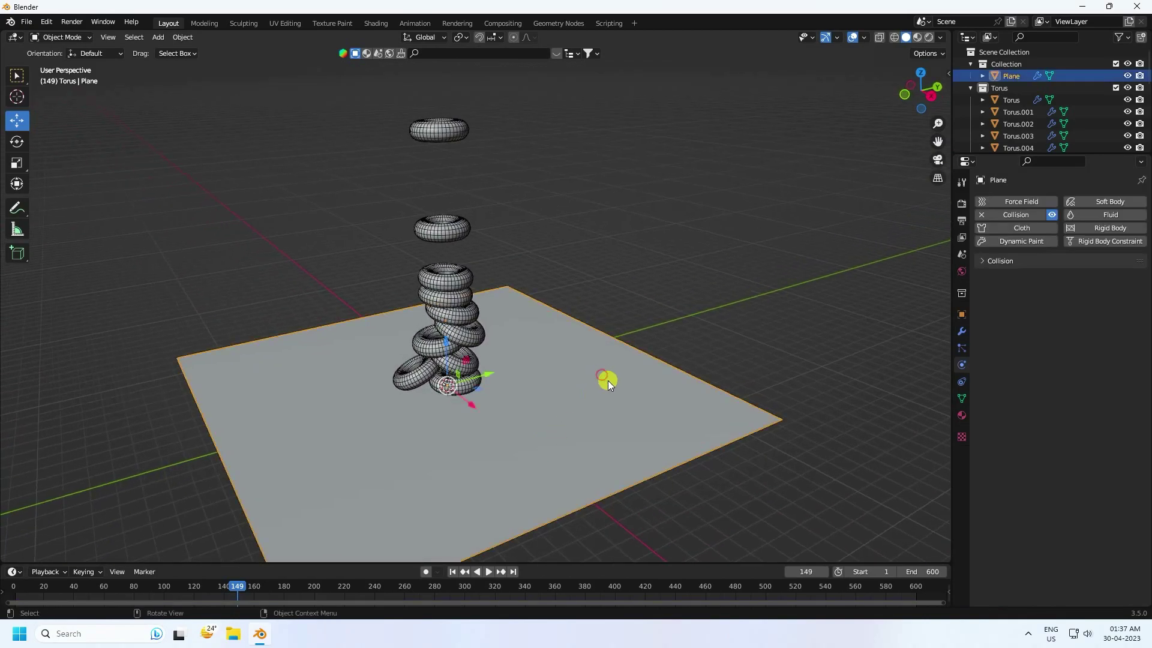
key("s")
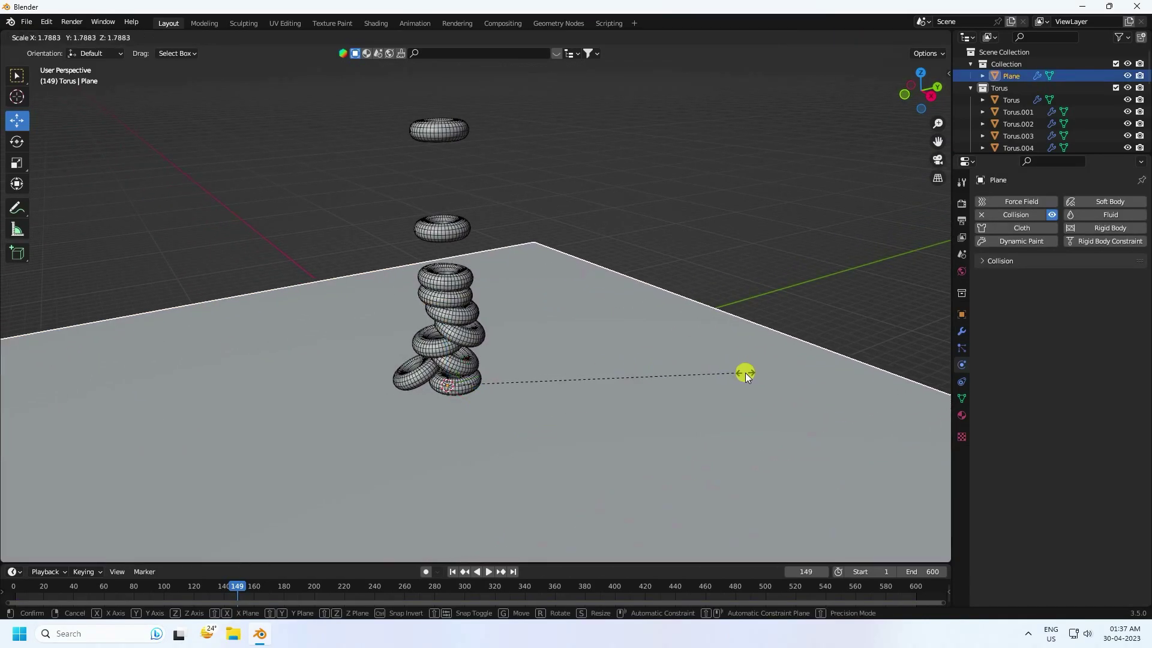
left_click(715, 372)
scroll(585, 340, "down", 3)
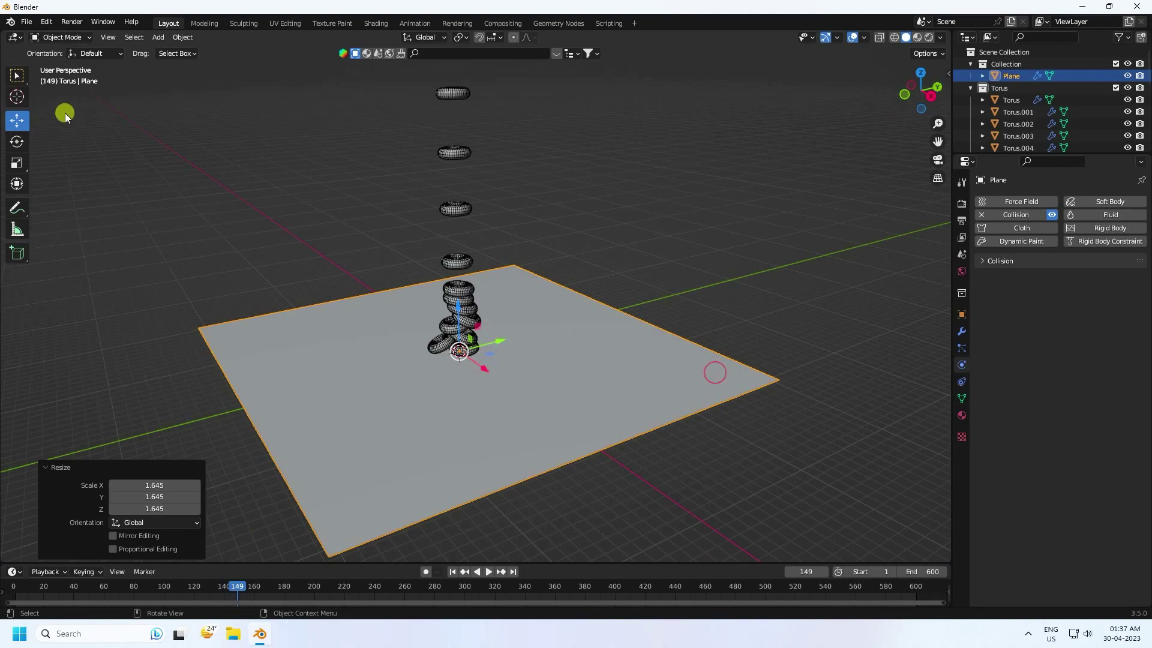
Step: In Edit Mode, extrude the plane's far edge straight up along Z into a tall back wall
left_click(70, 43)
left_click(68, 67)
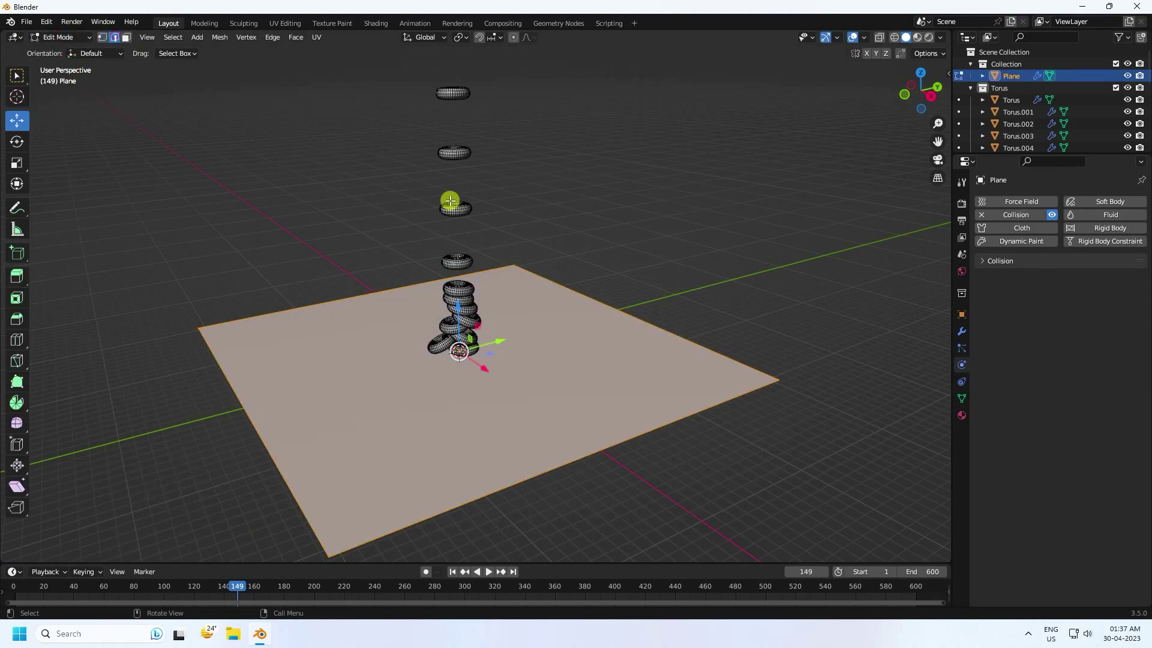
left_click(618, 303)
key("g")
key("g")
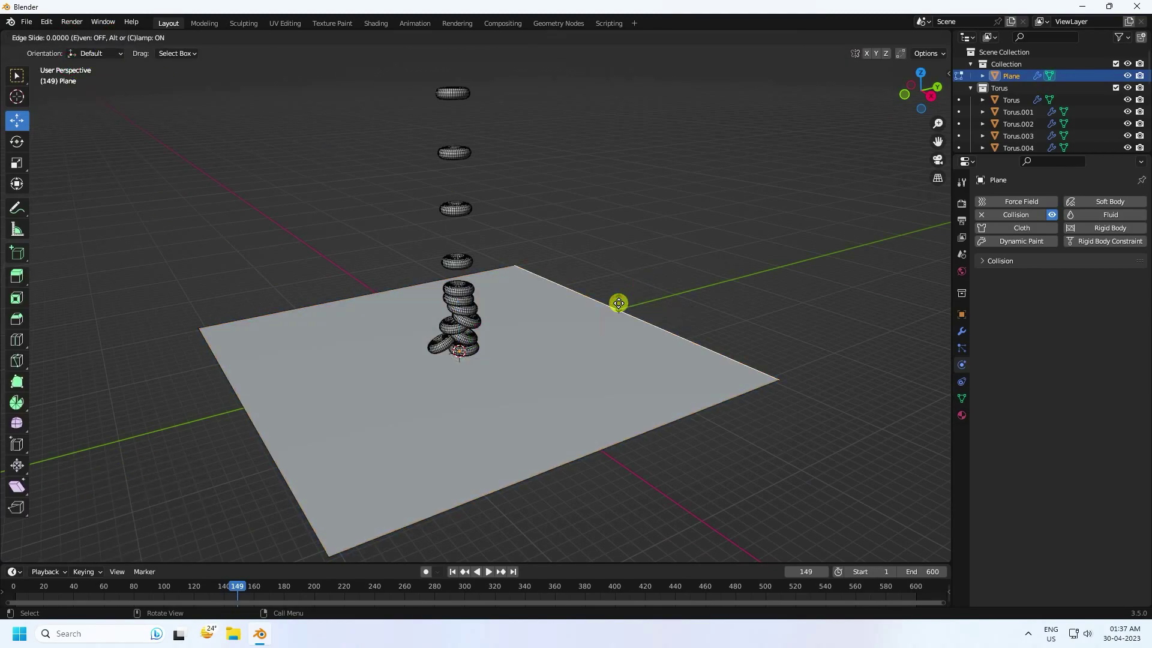
left_click(619, 303)
key("e")
key("z")
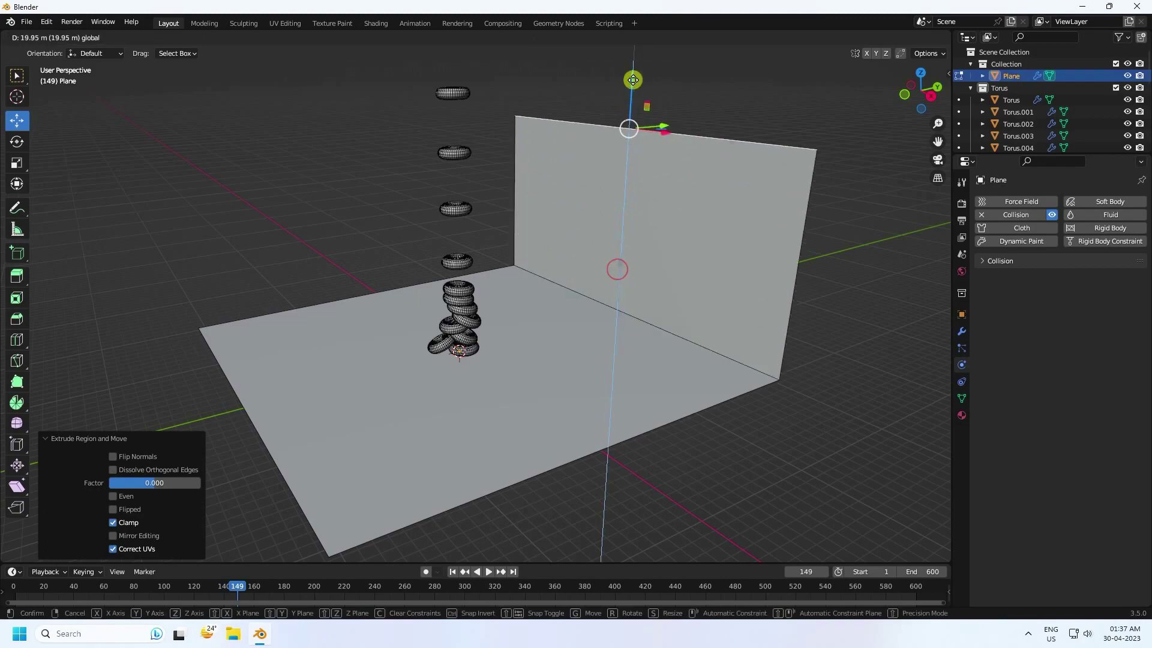
left_click(632, 57)
Step: Add a Bevel modifier to the plane with 0.3 m amount and 40 segments
left_click(961, 332)
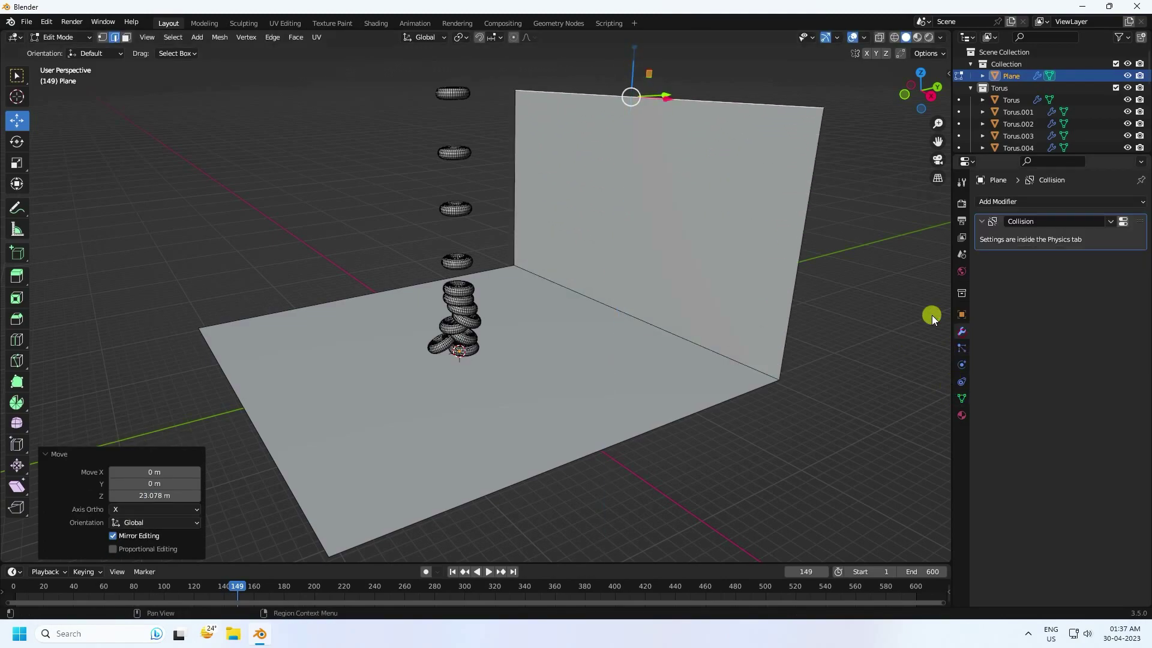
left_click(60, 37)
left_click(54, 51)
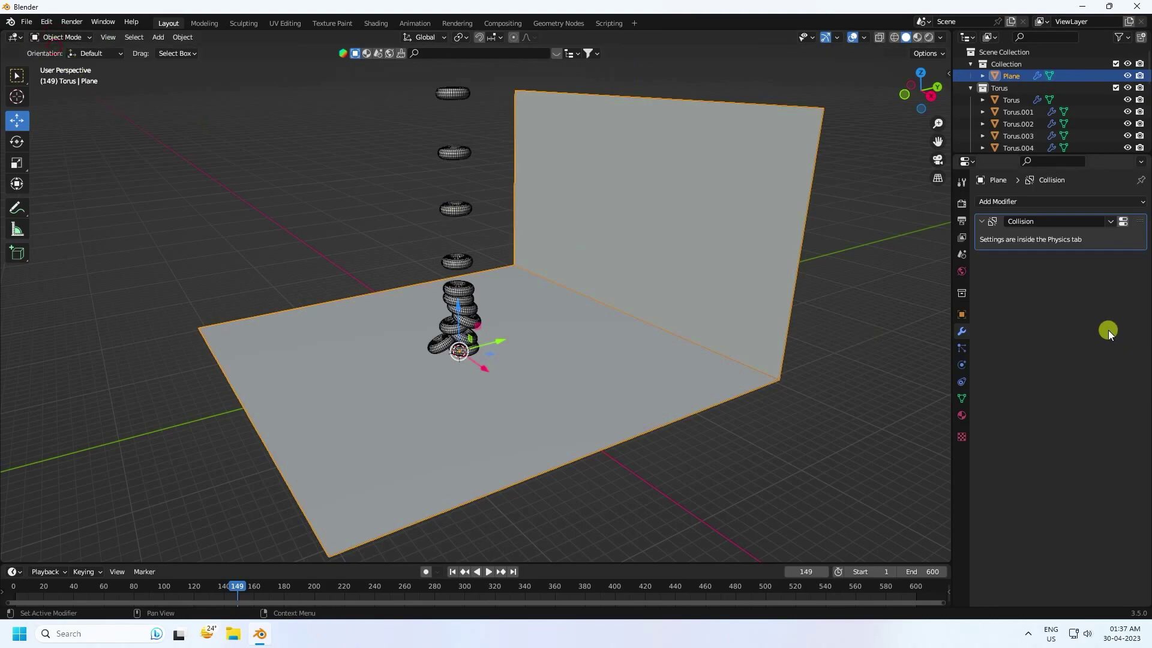
left_click(998, 201)
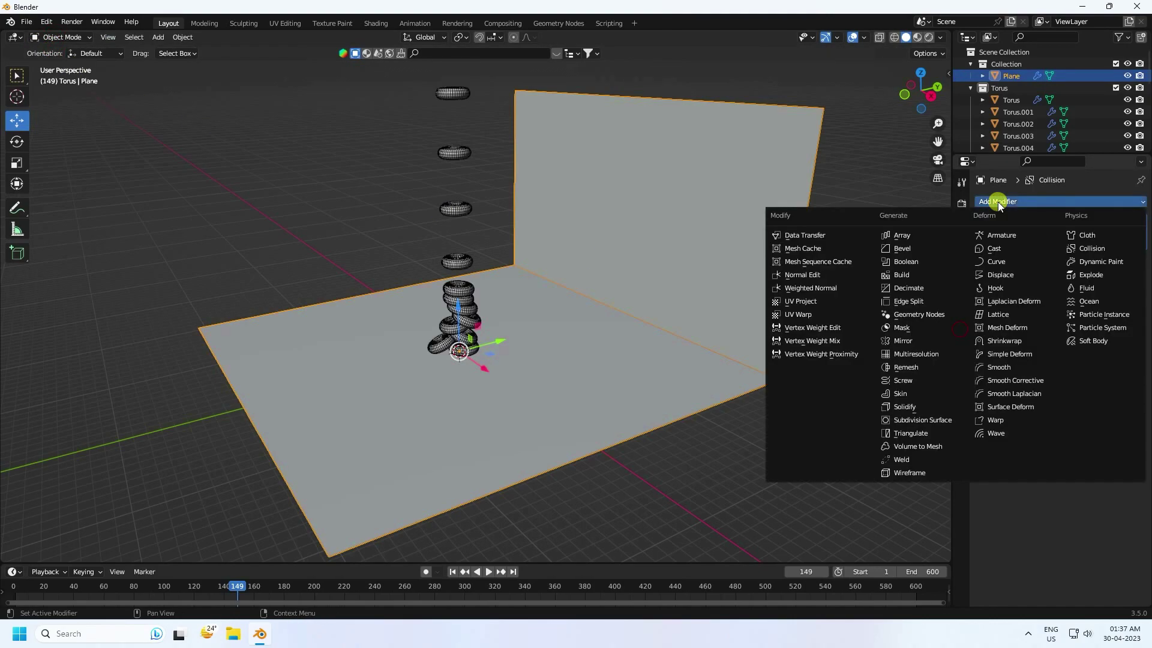
left_click(913, 248)
left_click(1088, 304)
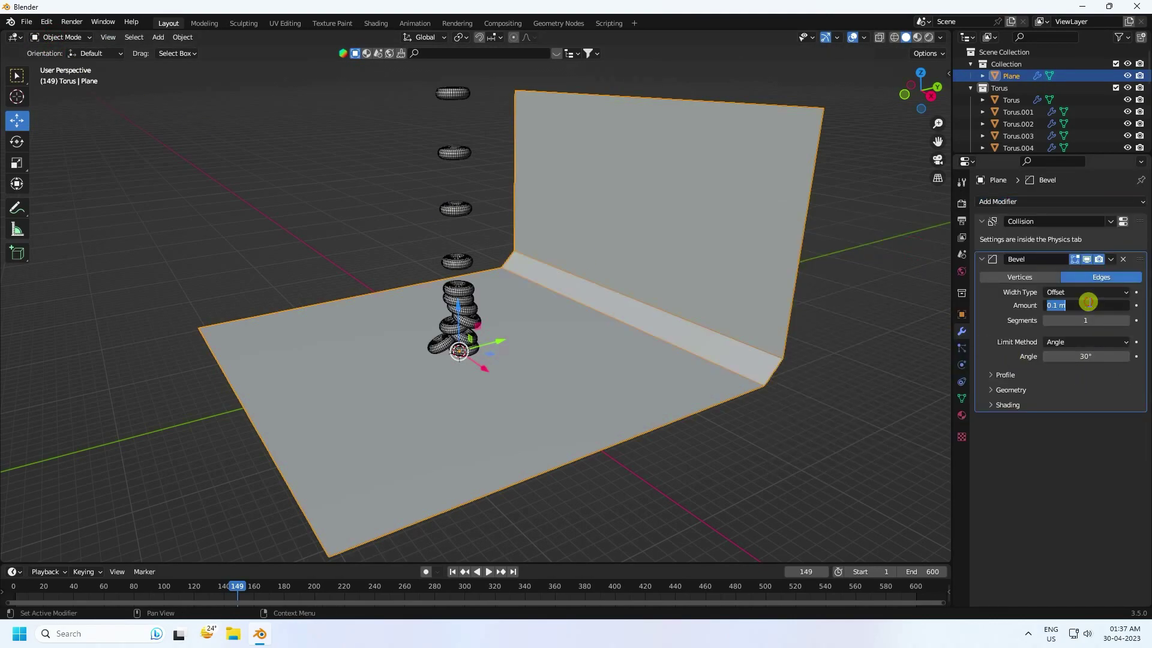
key("Return")
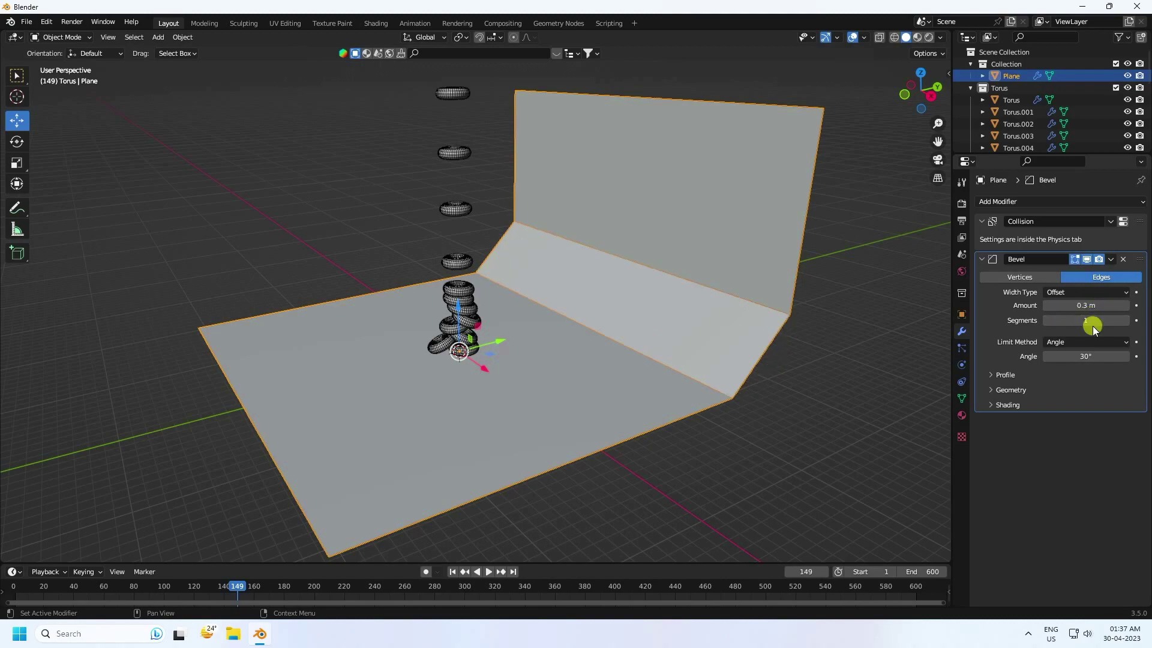
left_click(1092, 322)
type("40")
key("Return")
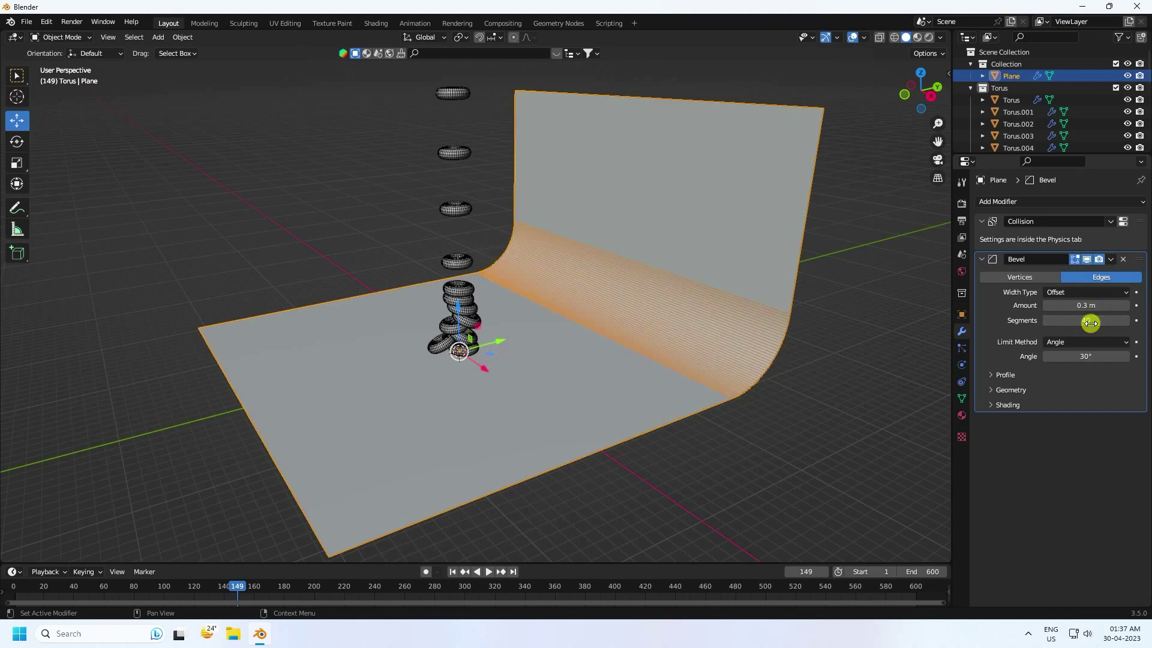
Step: Apply Shade Smooth to the curved backdrop plane
left_click(57, 34)
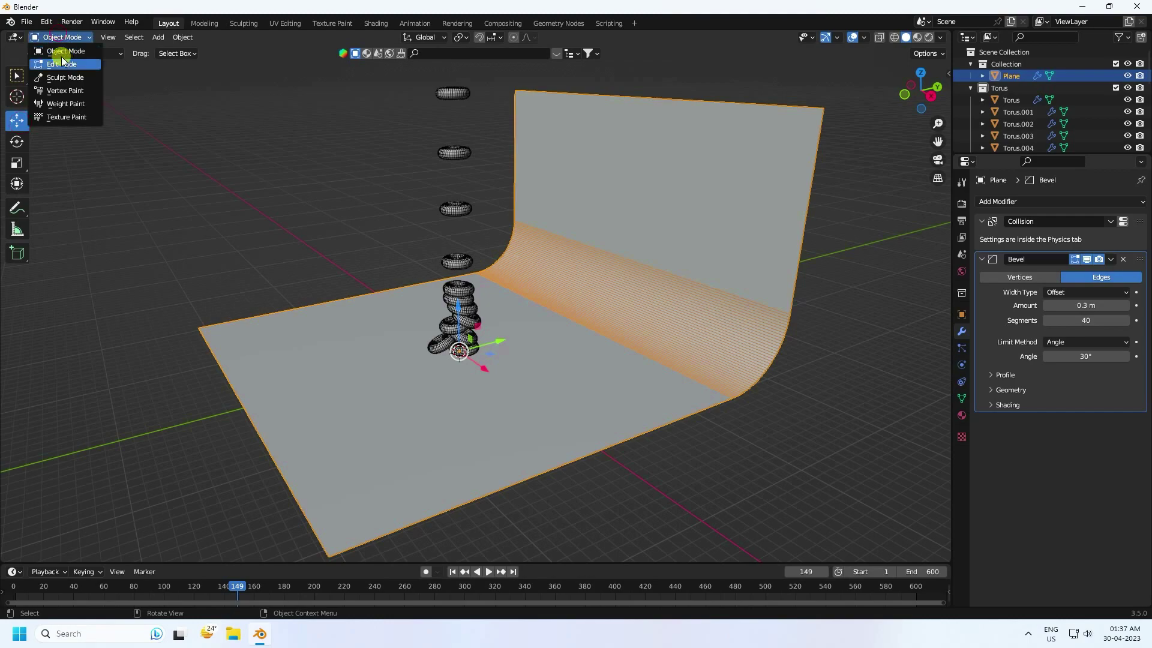
left_click(61, 57)
right_click(711, 314)
left_click(671, 314)
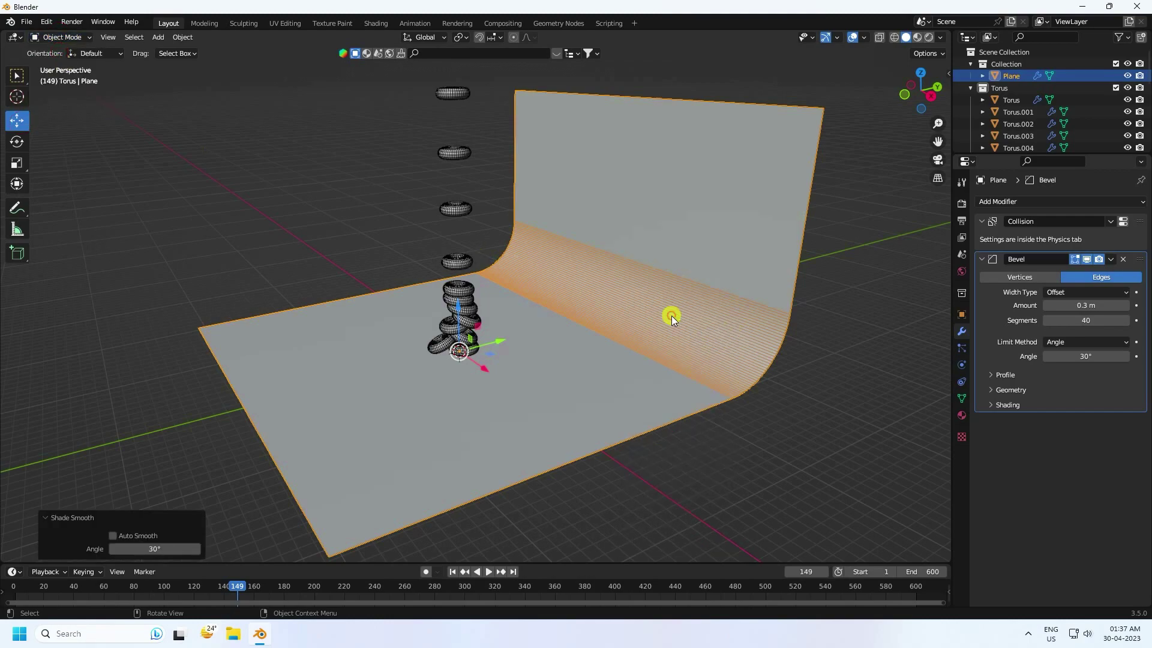
Step: Shift the backdrop about 0.91 m along Y and orbit to face the torus stack head-on
middle_click_drag(682, 397, 729, 368)
scroll(550, 369, "up", 3)
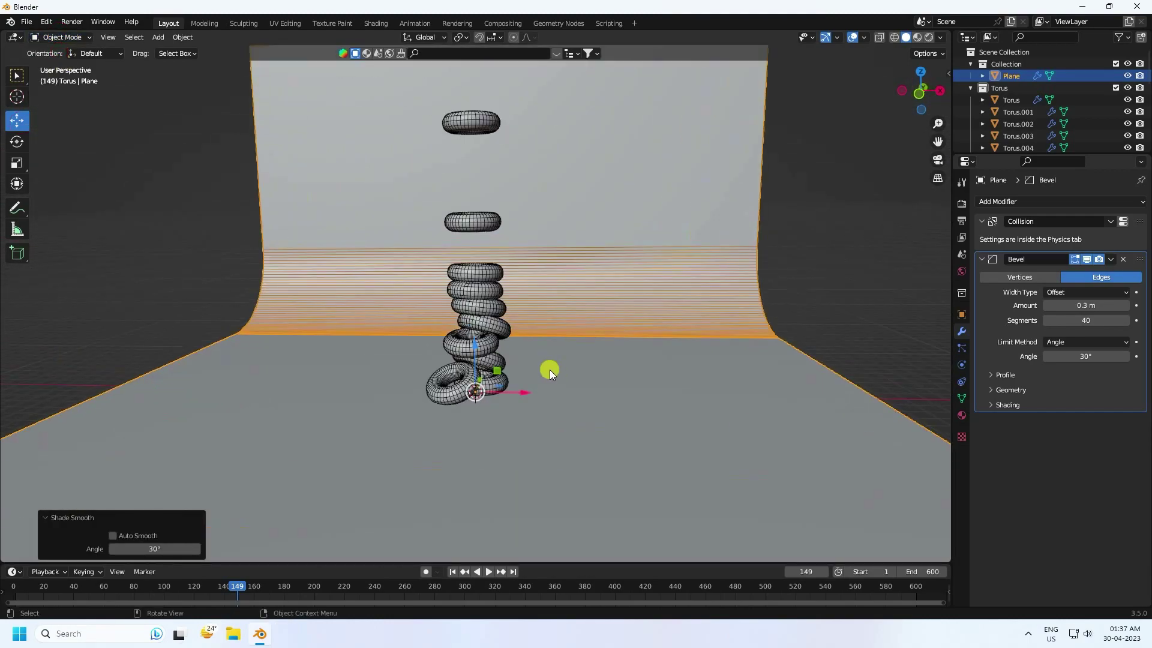
middle_click_drag(550, 369, 491, 371)
mouse_move(491, 371)
left_mouse_down()
mouse_move(458, 386)
mouse_move(478, 376)
left_mouse_up()
middle_click_drag(297, 250, 491, 296)
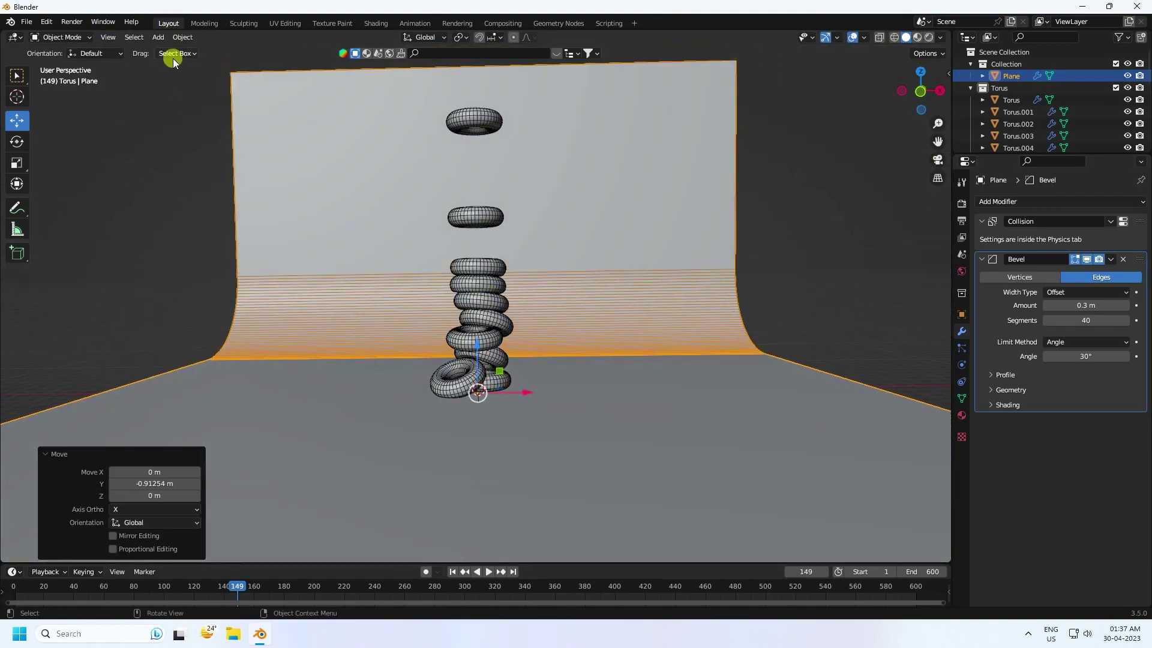
Step: Add a camera, align it to the current view, and move it into the main Collection
left_click(158, 36)
left_click(187, 228)
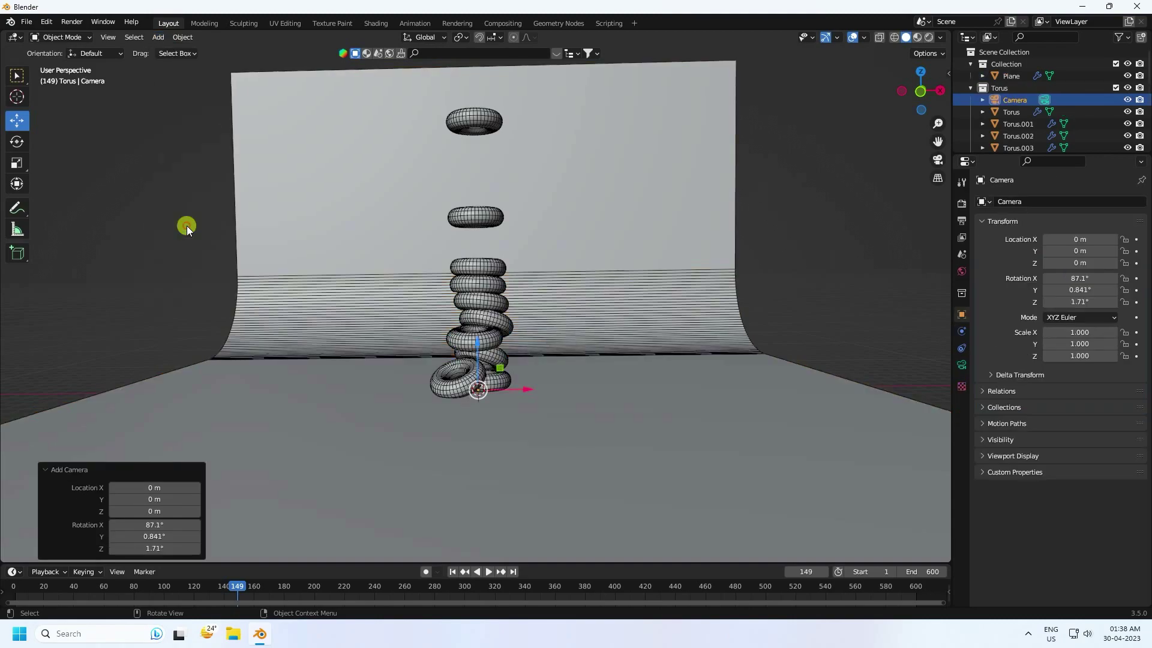
left_click(458, 358)
key("ctrl+alt+KP_0")
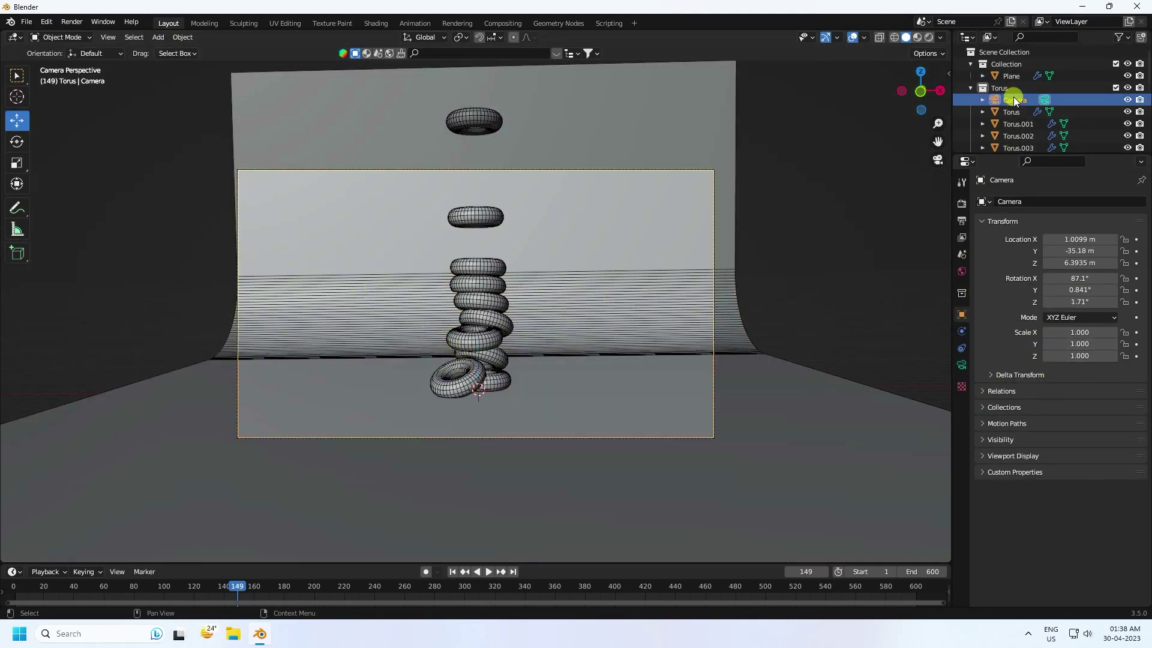
left_click_drag(1013, 98, 1012, 74)
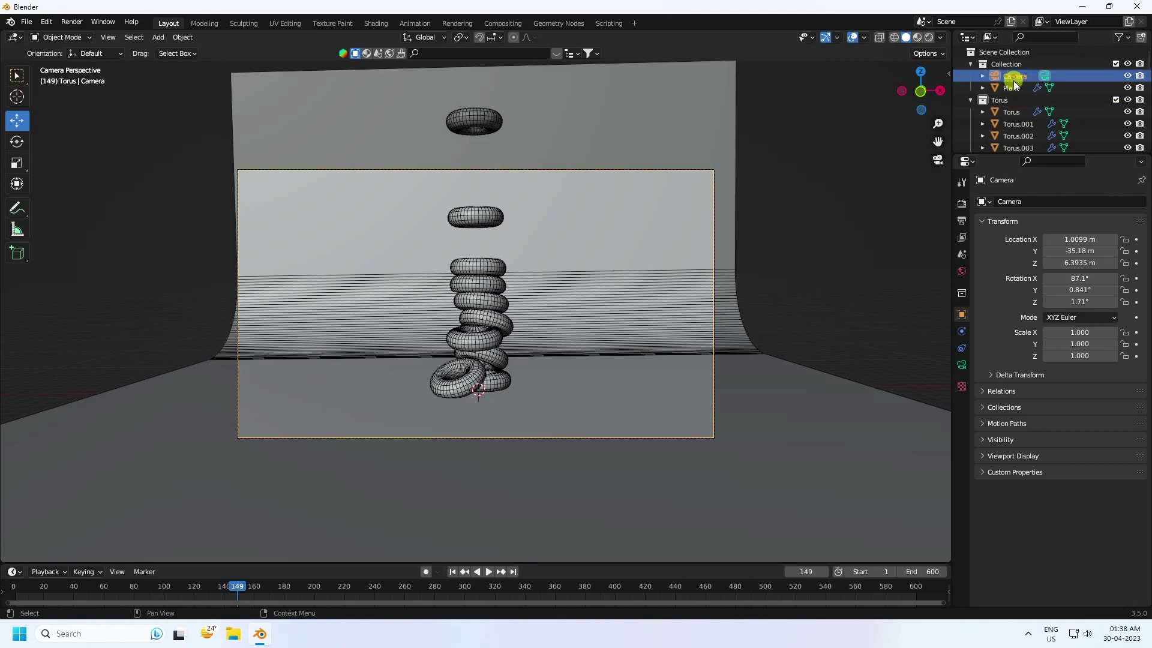
Step: Set the camera rotation to 90°, 0°, 0°
double_click(1085, 279)
type("90")
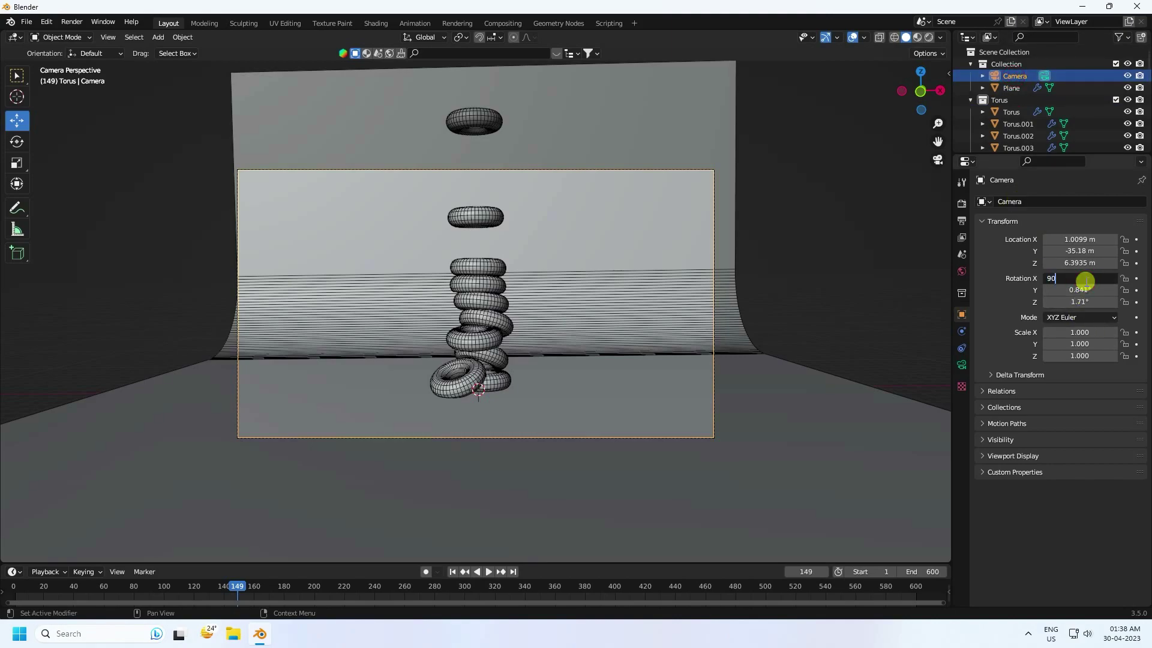
double_click(1083, 290)
type("0")
double_click(1083, 302)
type("0")
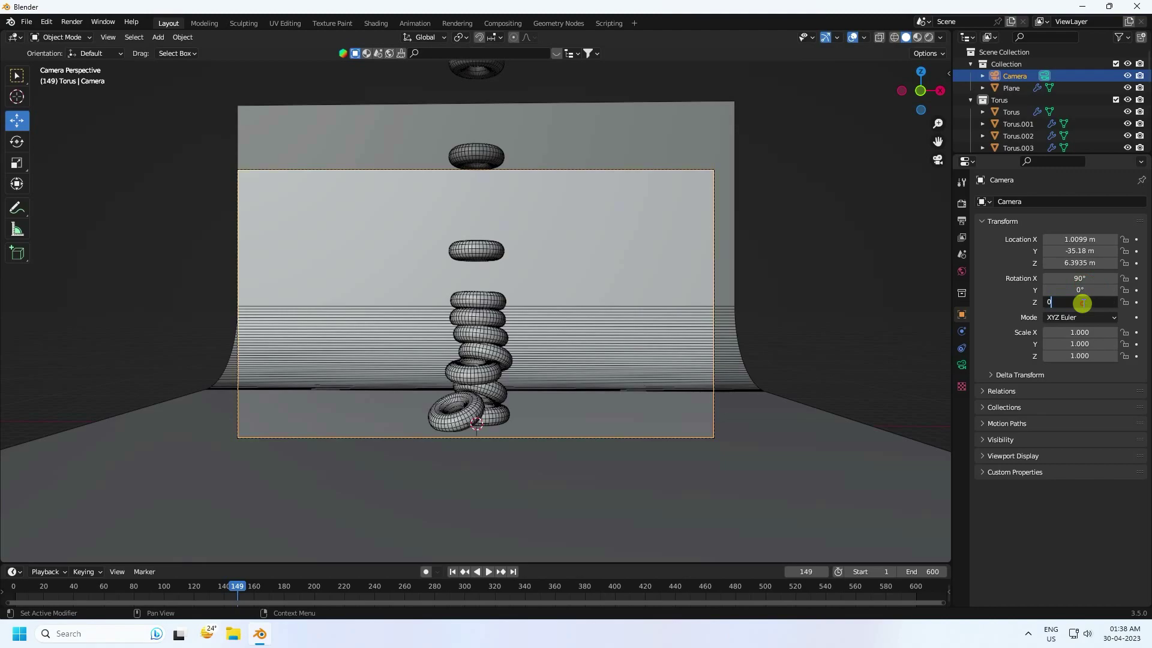
key("Return")
scroll(434, 340, "up", 2)
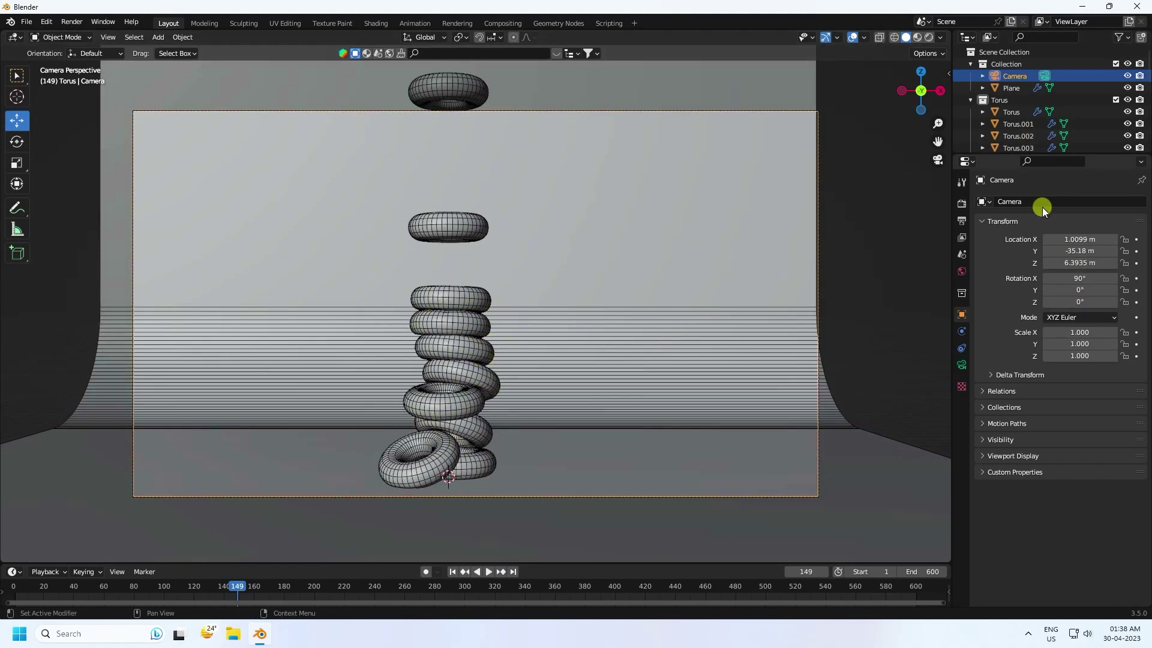
Step: Move the camera to Y −30.28 m and Z 4.8935 m to frame the tori
left_click_drag(1075, 263, 432, 259)
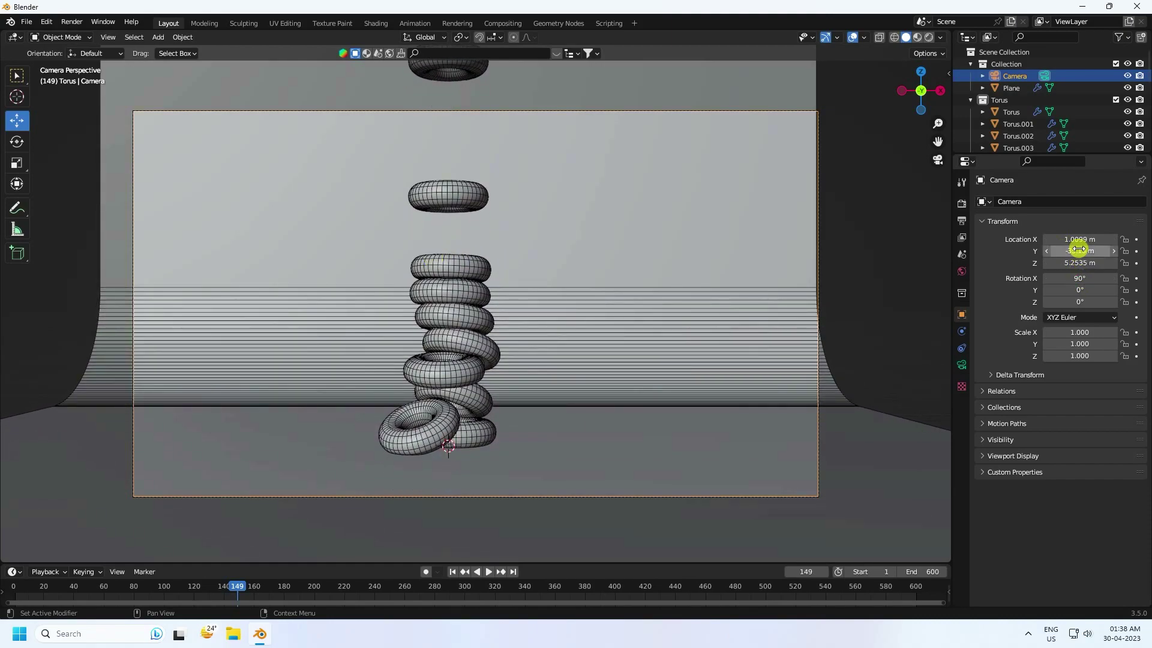
left_click_drag(1077, 251, 474, 390)
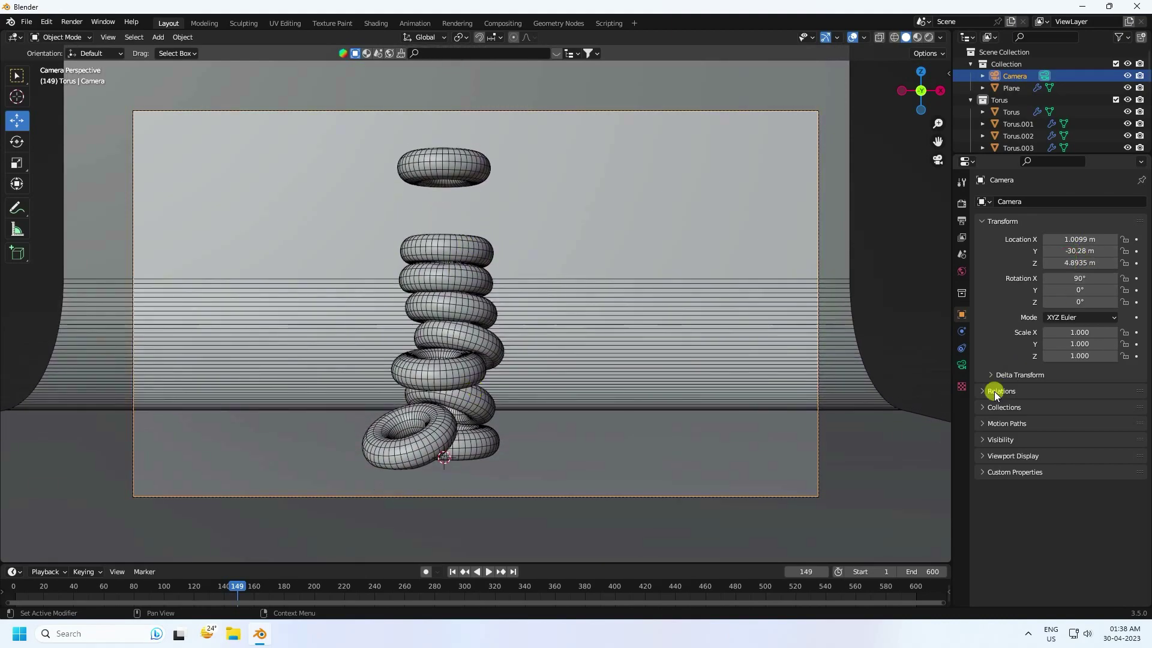
left_click(962, 273)
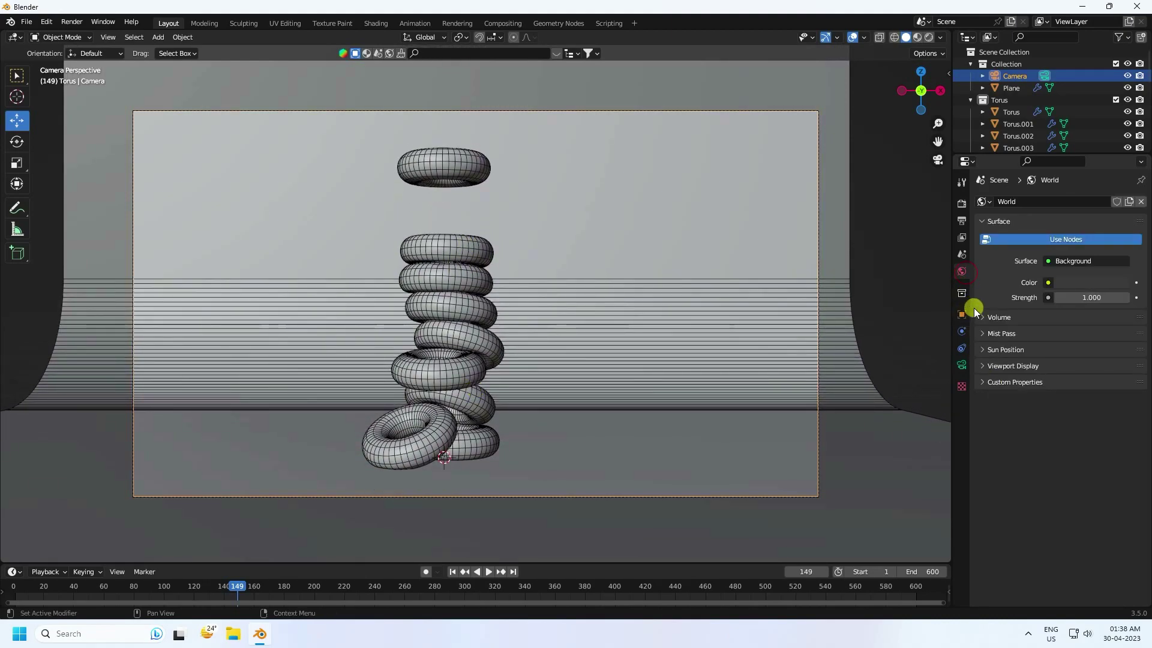
Step: Light the World with an Environment Texture using artist_workshop_4k.exr from the HDRi folder
left_click(1048, 282)
left_click(782, 336)
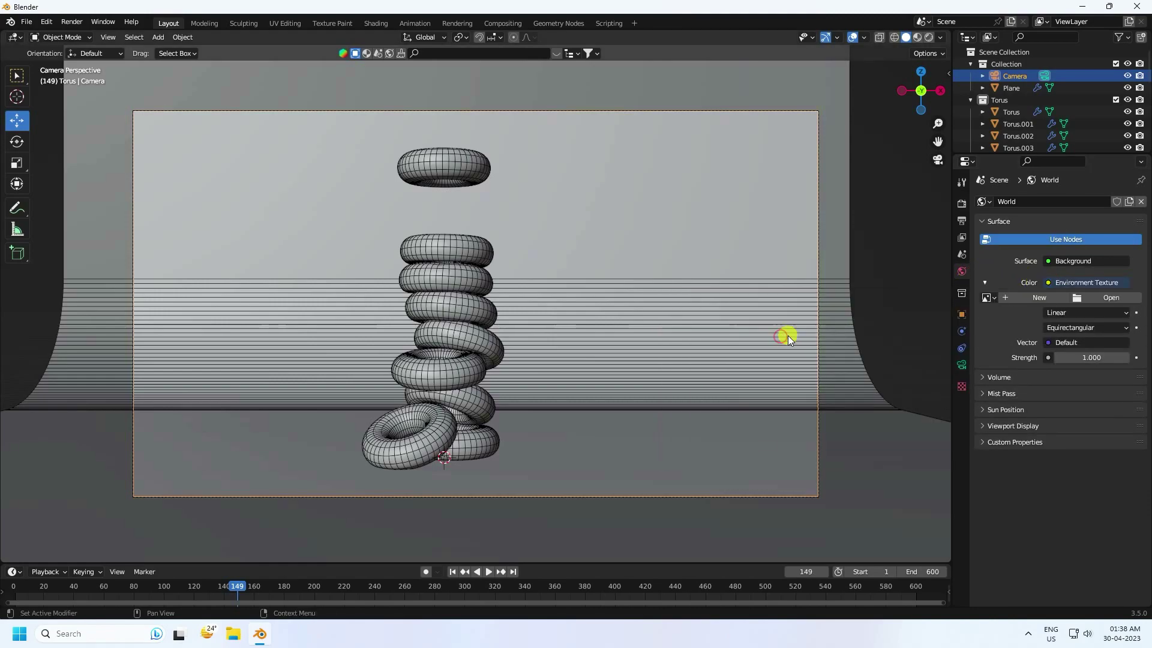
left_click(1110, 298)
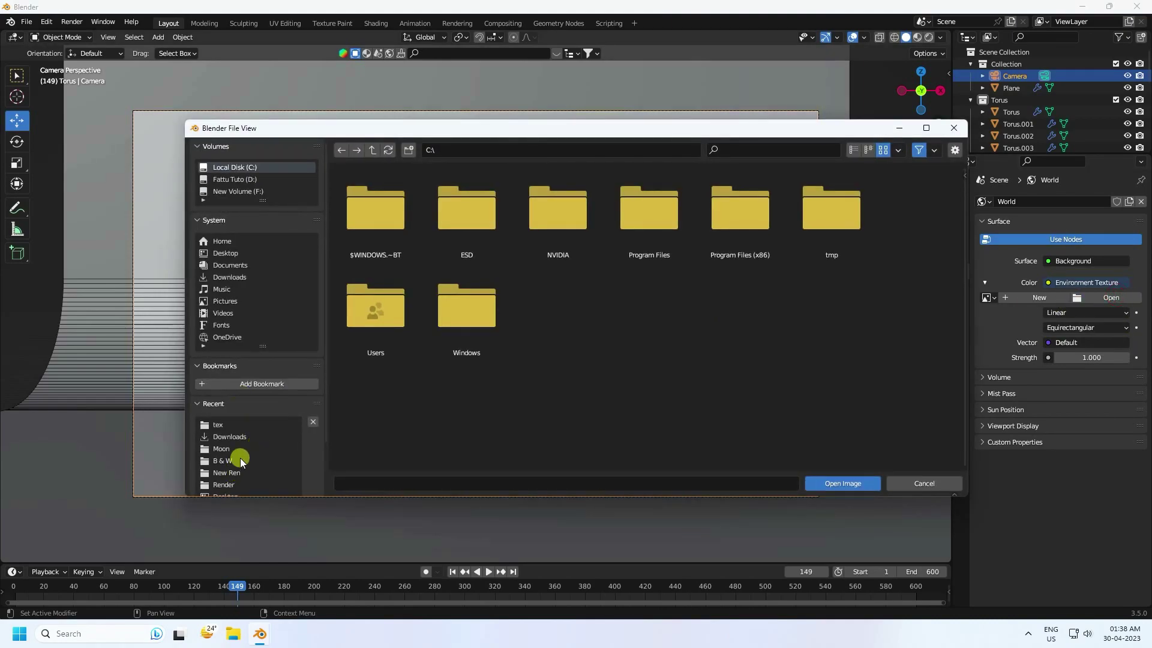
scroll(240, 459, "down", 3)
left_click(222, 463)
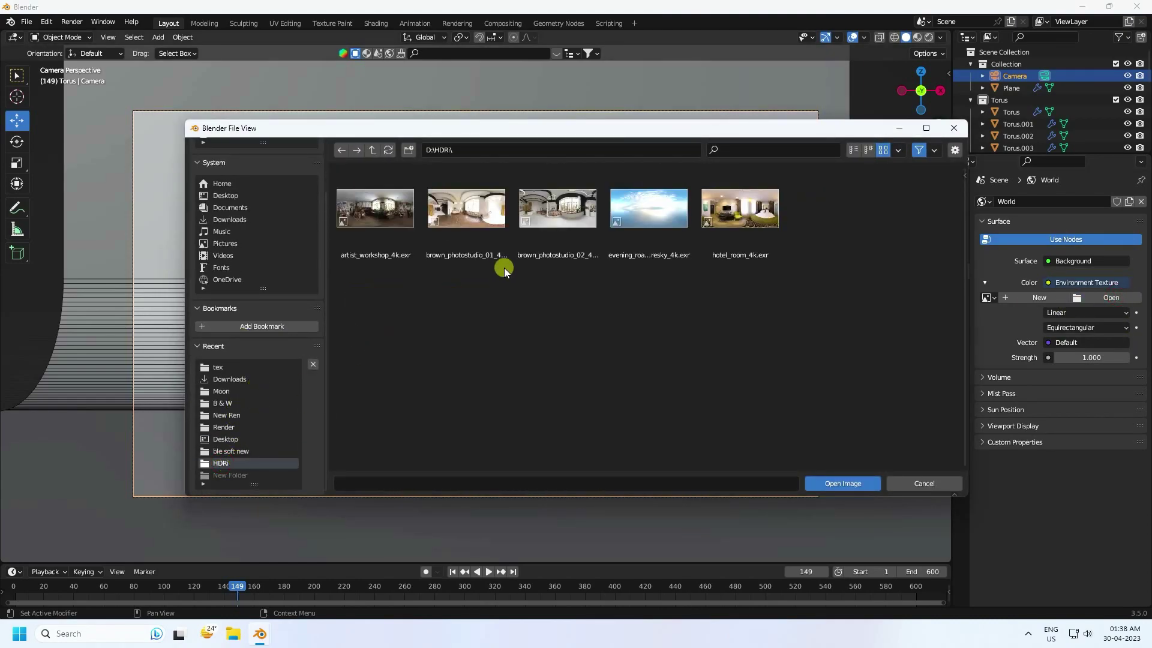
left_click(370, 225)
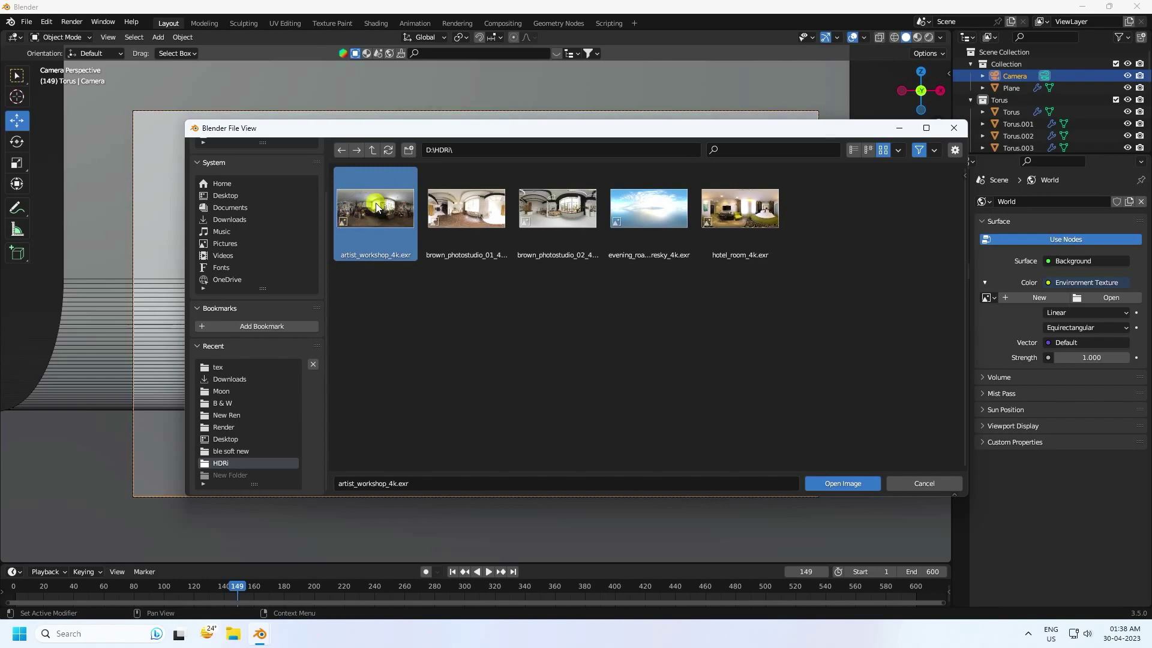
left_click(833, 482)
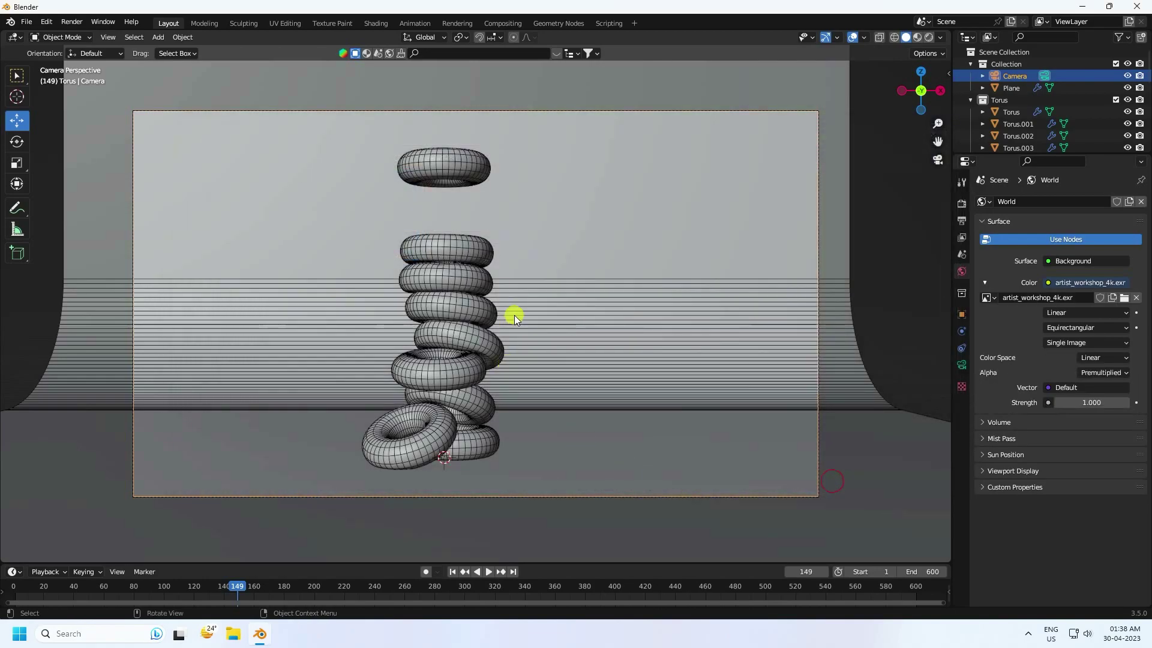
Step: Assign the BG material to the backdrop plane, rewind to frame 1, and select the lower torus
left_click(894, 423)
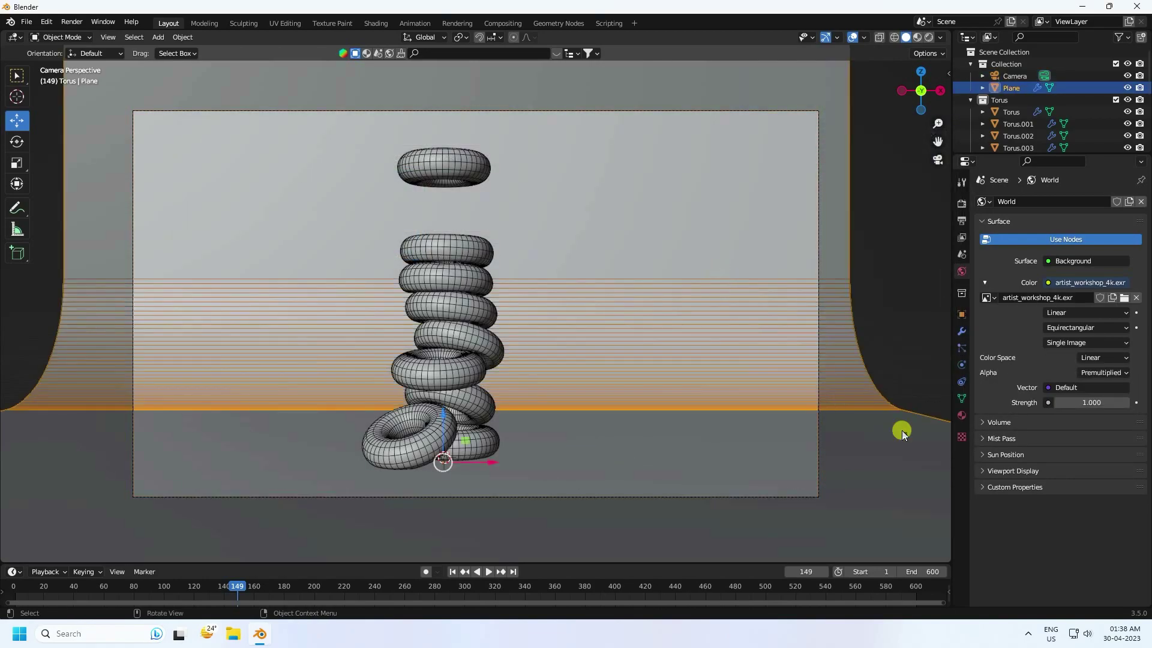
left_click(969, 415)
left_click(988, 252)
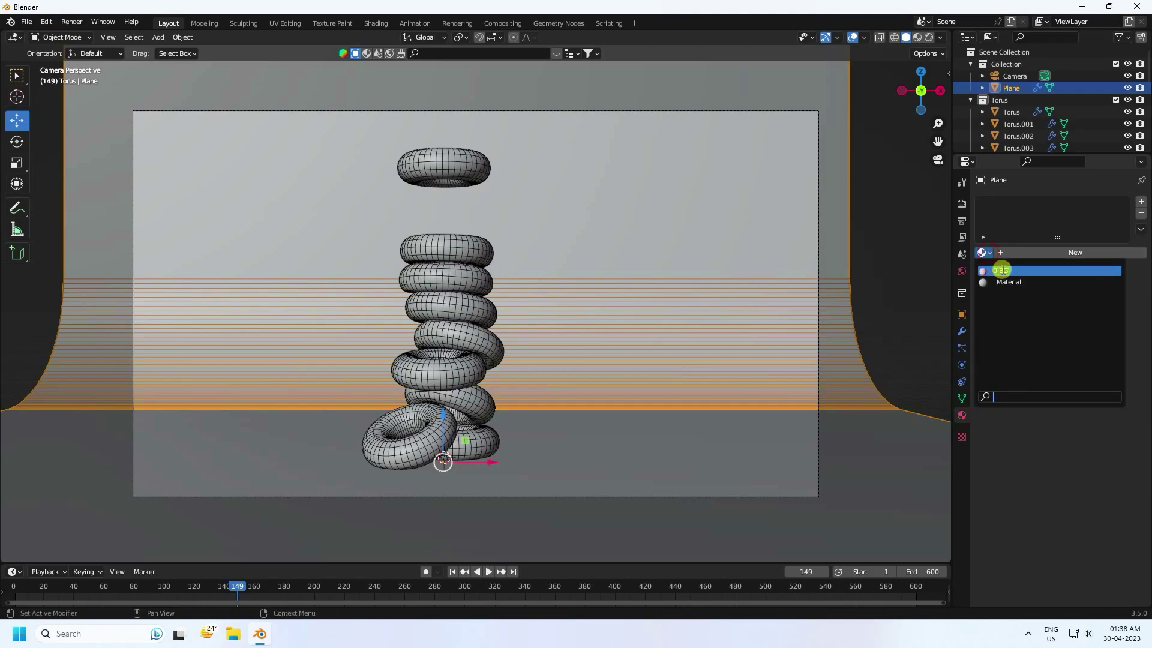
left_click(1000, 271)
scroll(454, 451, "up", 2)
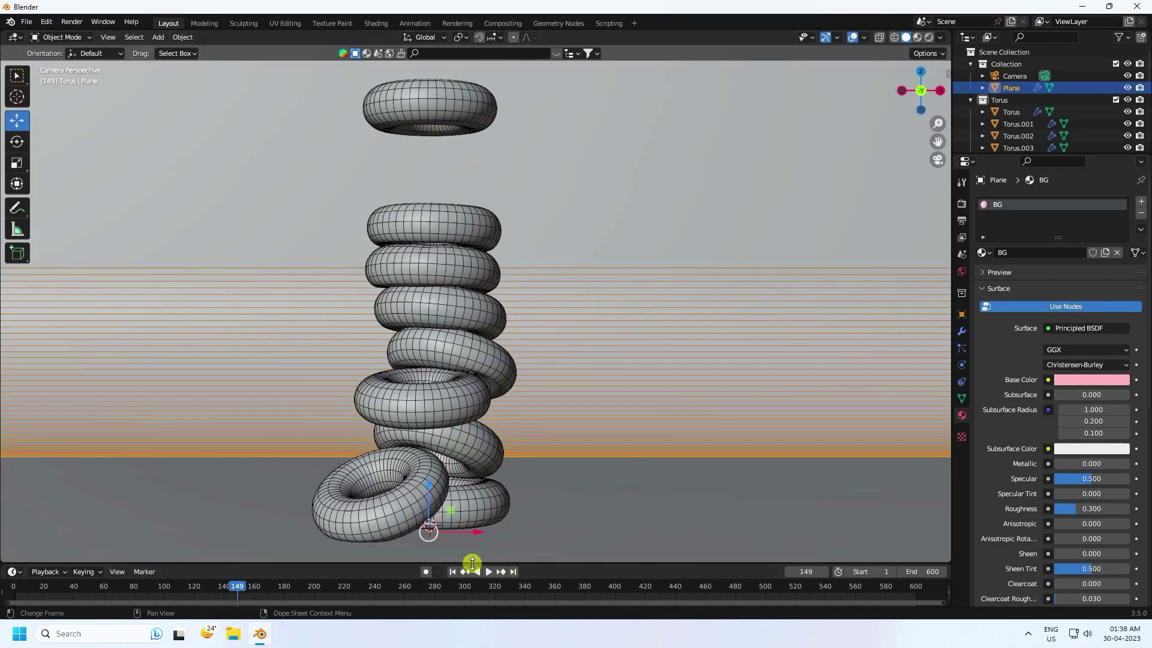
left_click(453, 571)
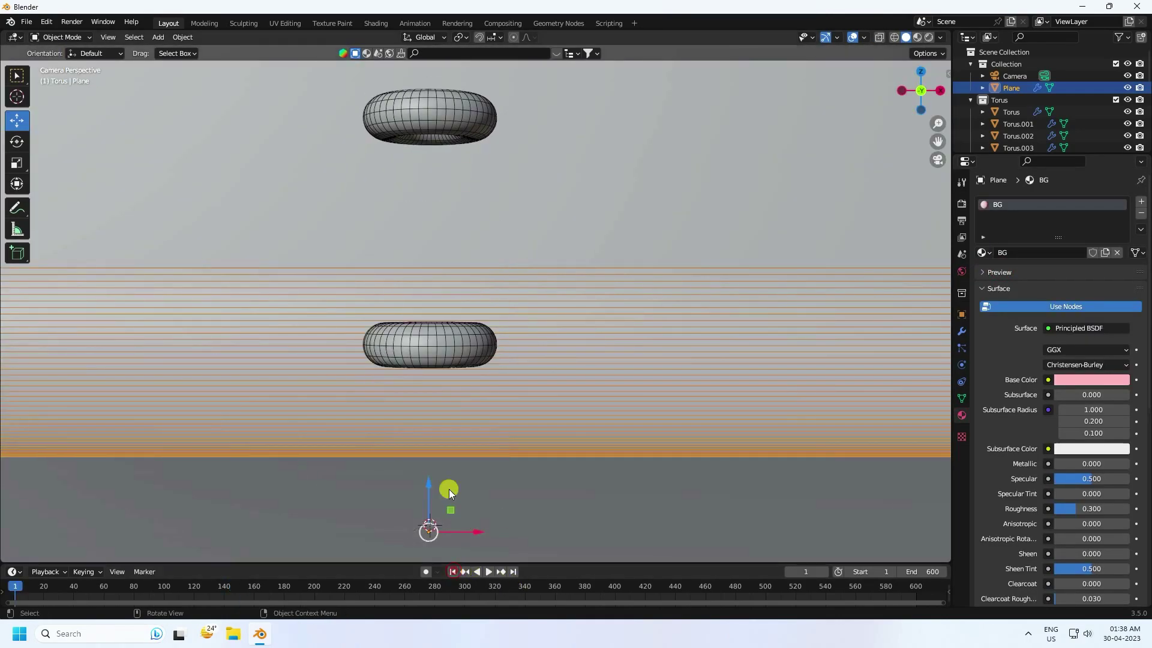
left_click(449, 337)
Step: Append the CUBE material from 2.blend's Material folder
left_click(26, 22)
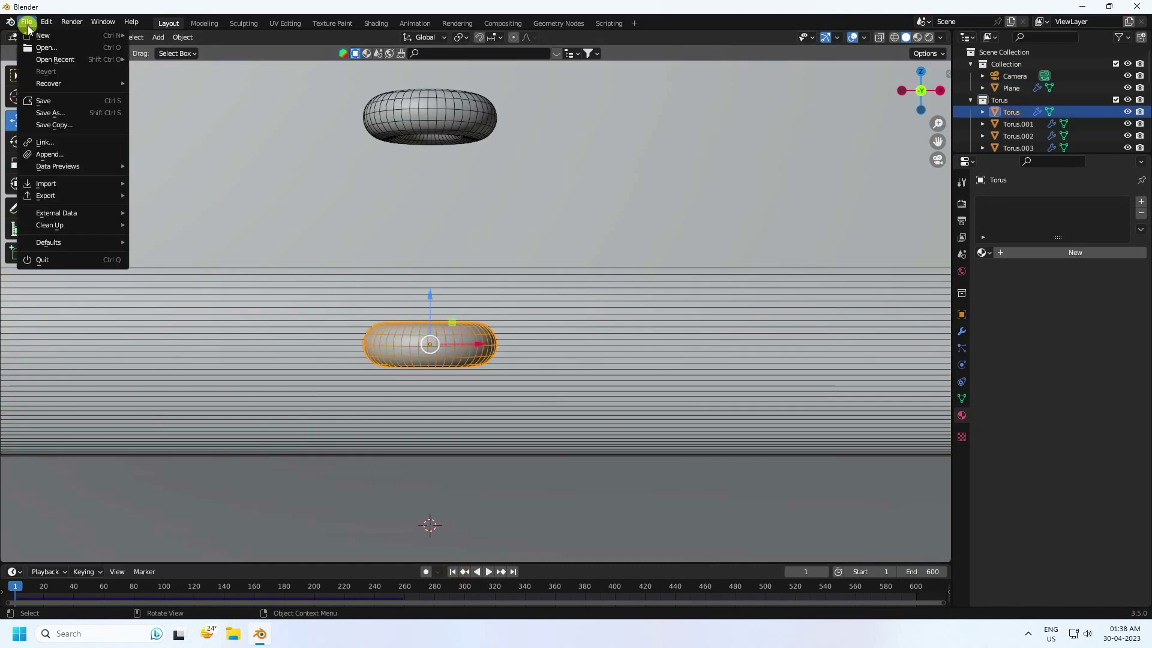
left_click(57, 151)
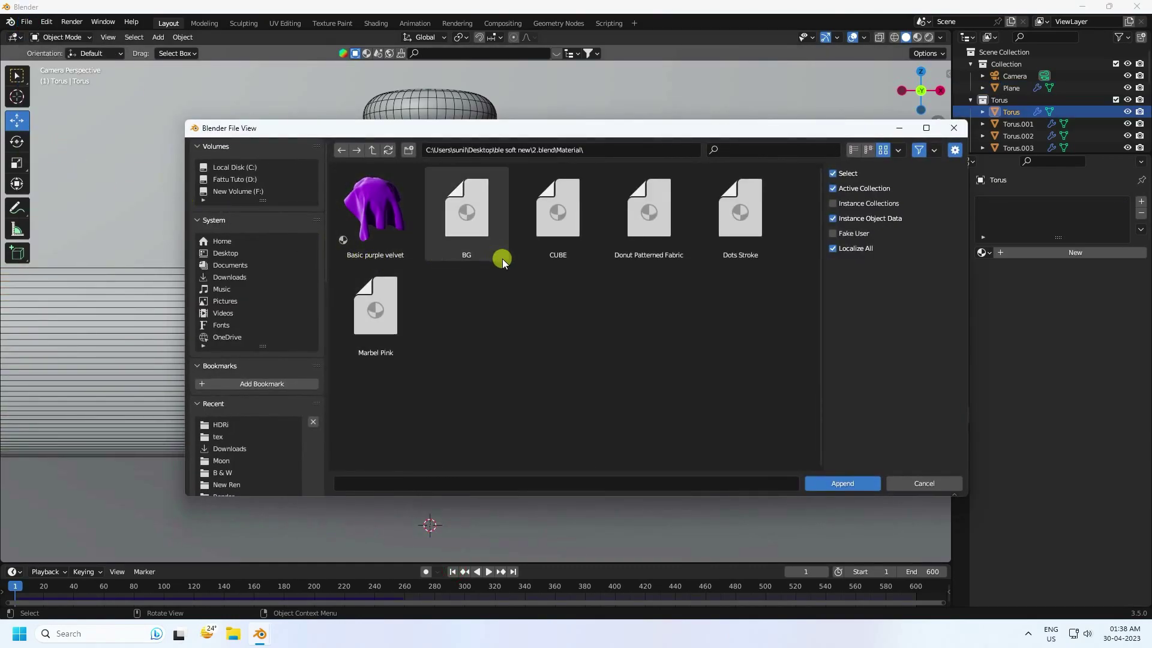
left_click(535, 238)
left_click(847, 484)
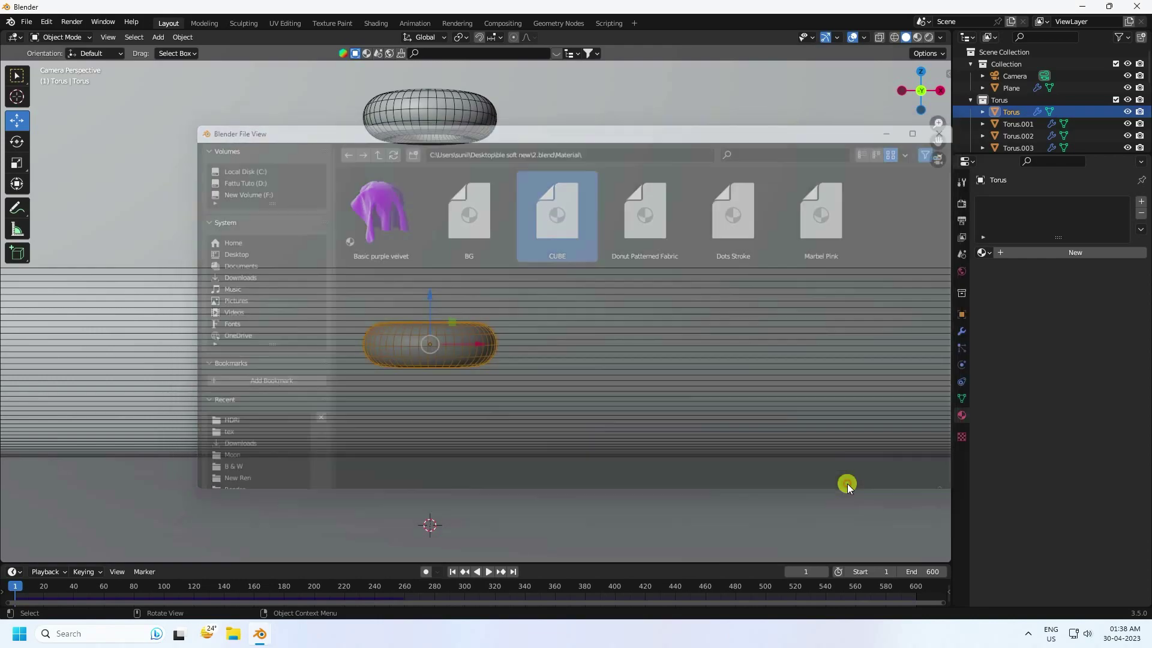
Step: Switch to Material Preview shading and assign the CUBE material to the lower torus
left_click(499, 367)
left_click(461, 350)
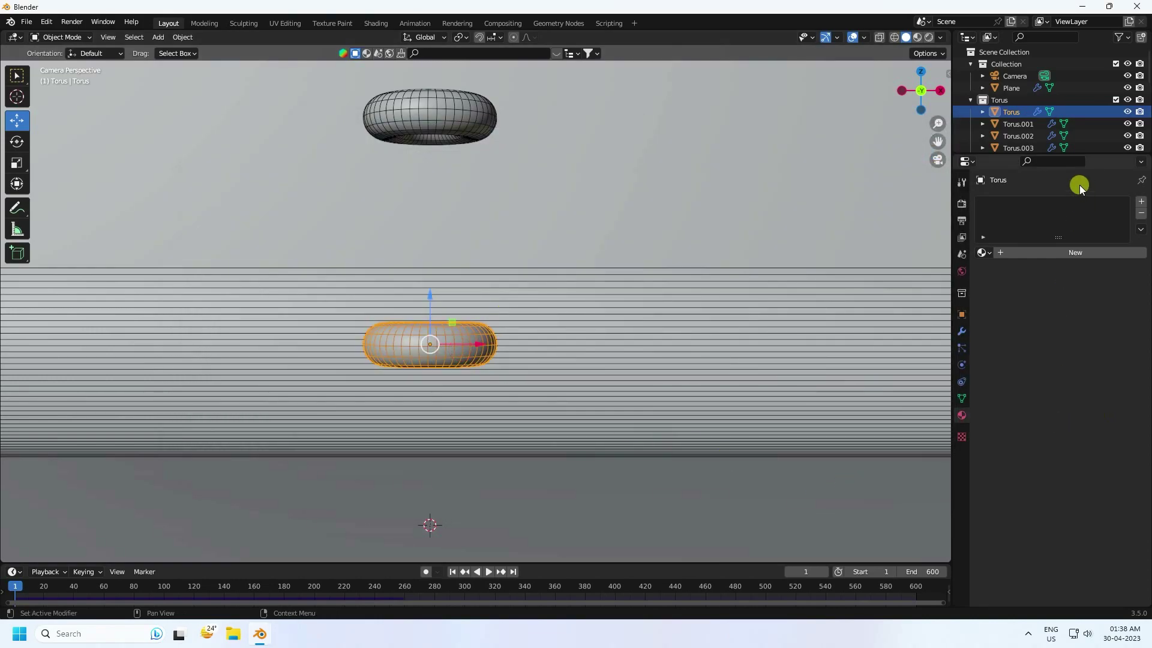
left_click(917, 37)
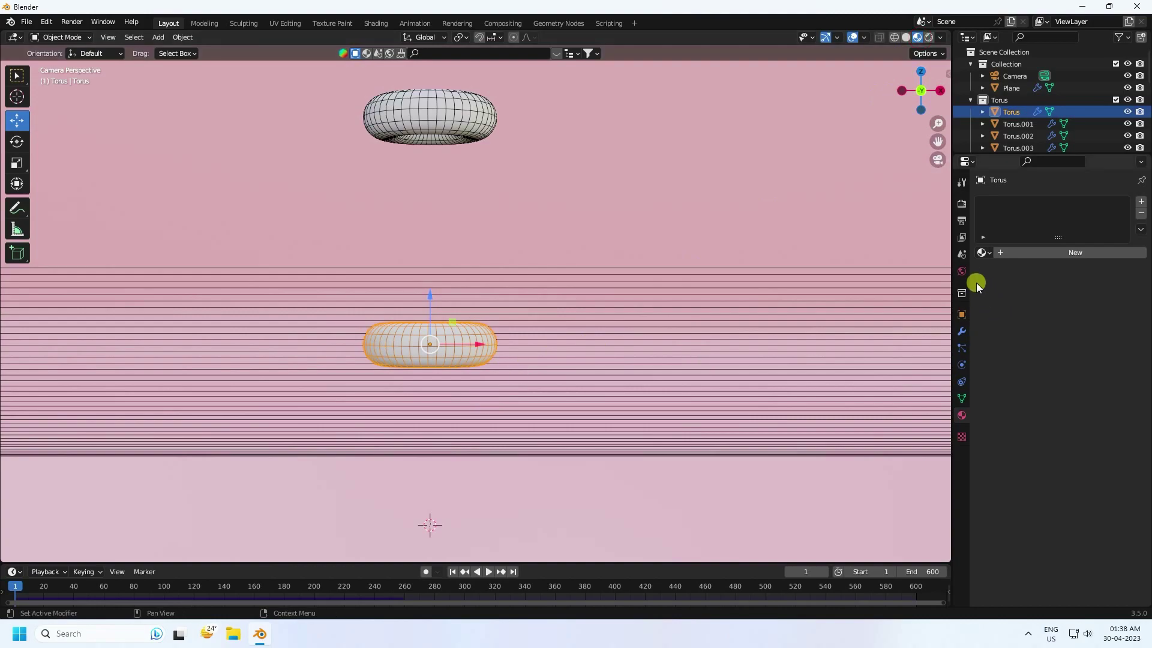
left_click(985, 255)
left_click(993, 278)
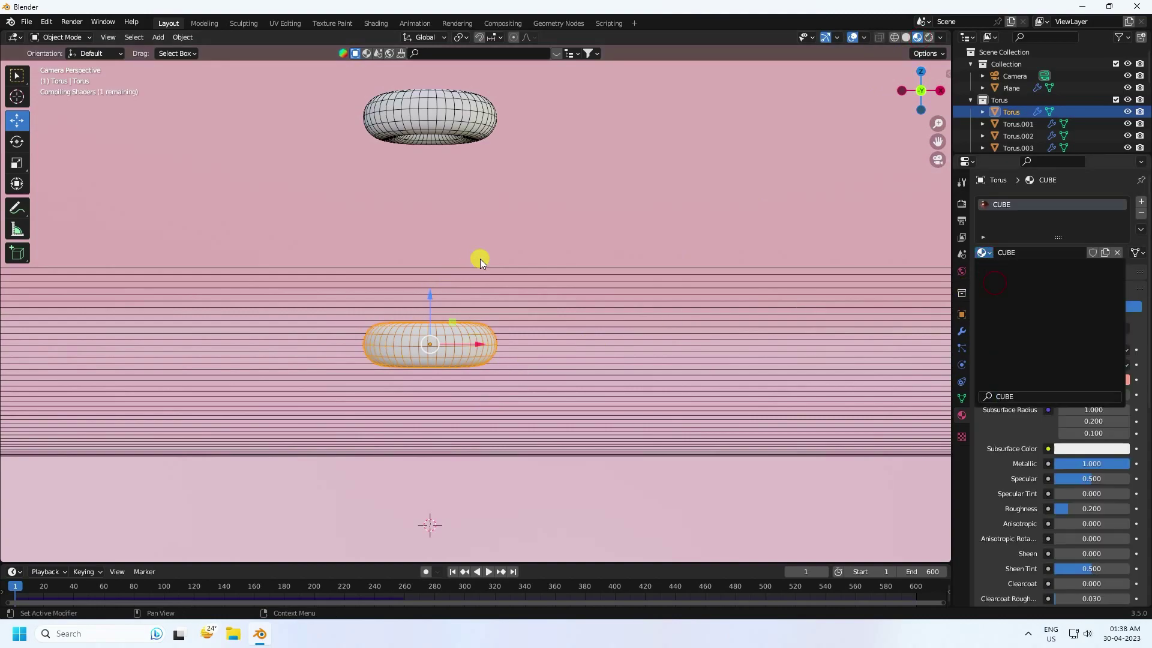
middle_click_drag(541, 245, 567, 515, "shift")
Step: Give the first few upper tori in the stack the copper CUBE material
left_click(485, 240)
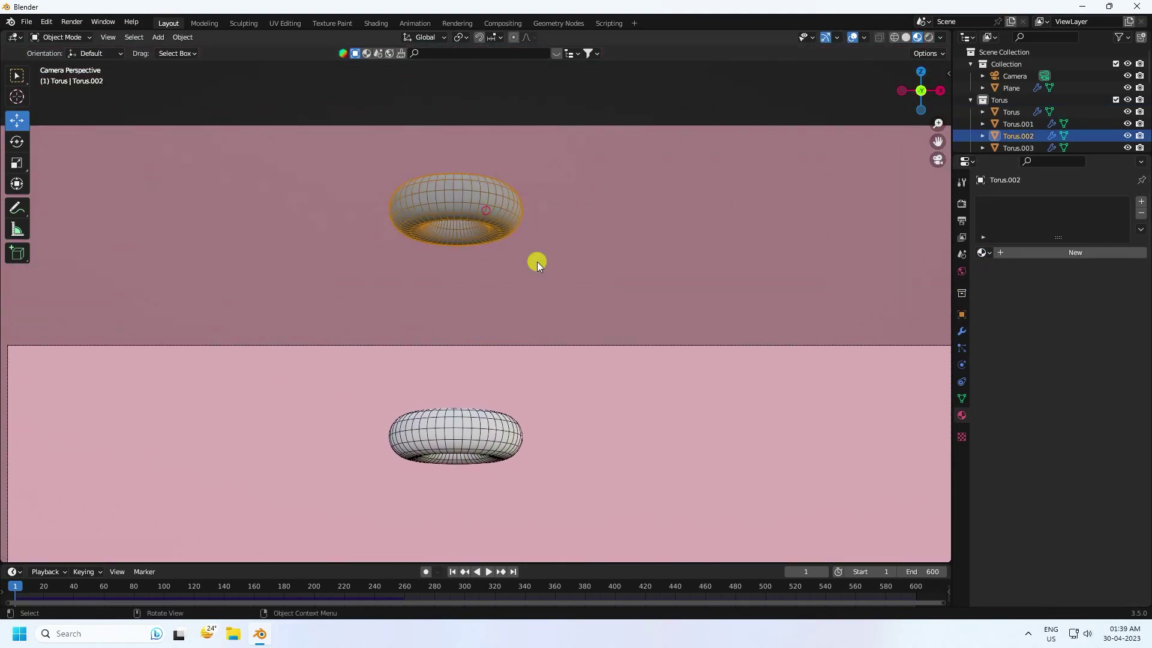
middle_click_drag(538, 262, 899, 269)
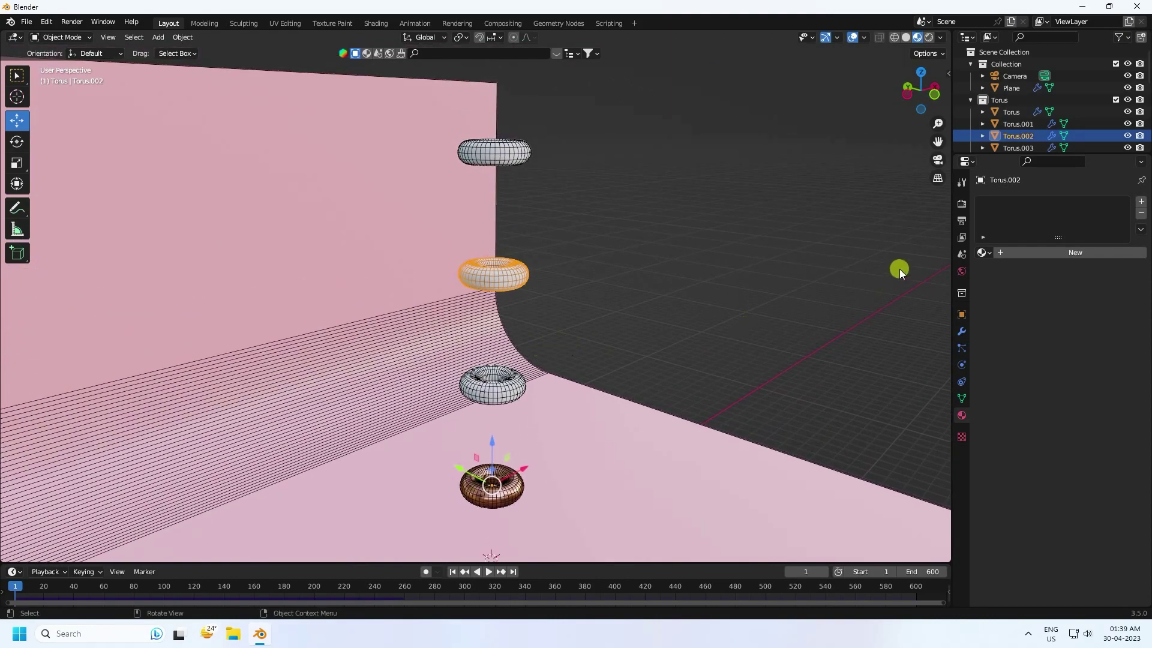
left_click(992, 252)
left_click(996, 278)
middle_click_drag(546, 189, 509, 282, "shift")
left_click(992, 252)
left_click(999, 270)
left_click(532, 311)
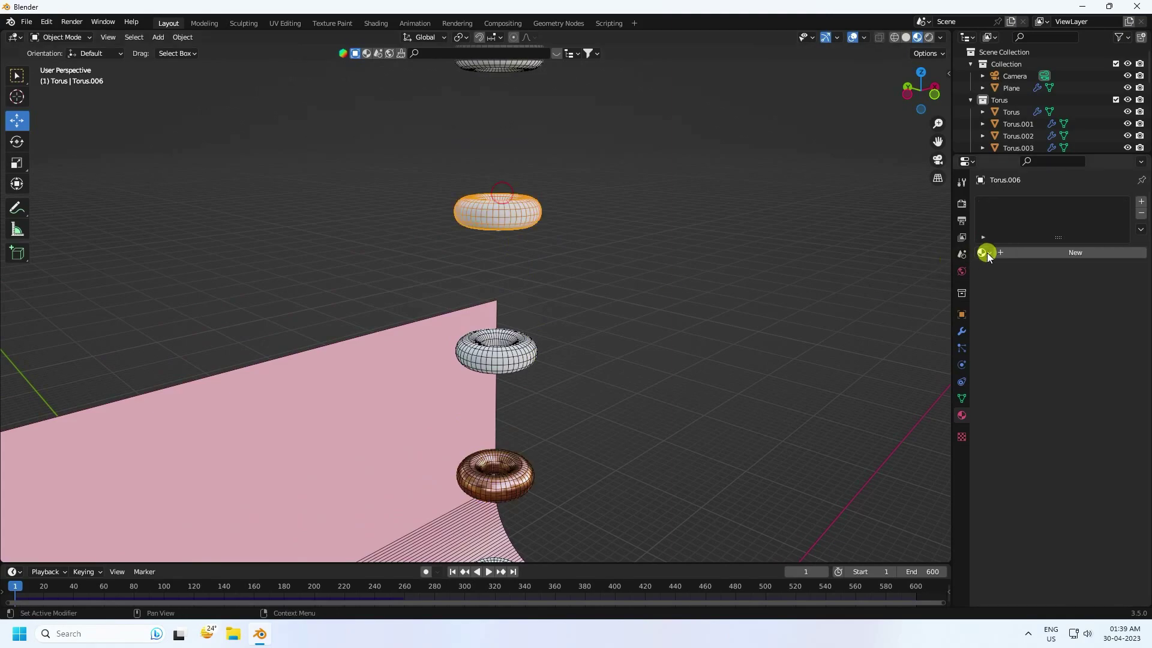
left_click(987, 253)
left_click(999, 269)
Step: Continue assigning CUBE to the higher alternating tori, including Torus.010 and Torus.012
middle_click_drag(509, 240, 540, 278, "shift")
left_click(502, 231)
left_click(984, 252)
left_click(998, 270)
left_click(501, 102)
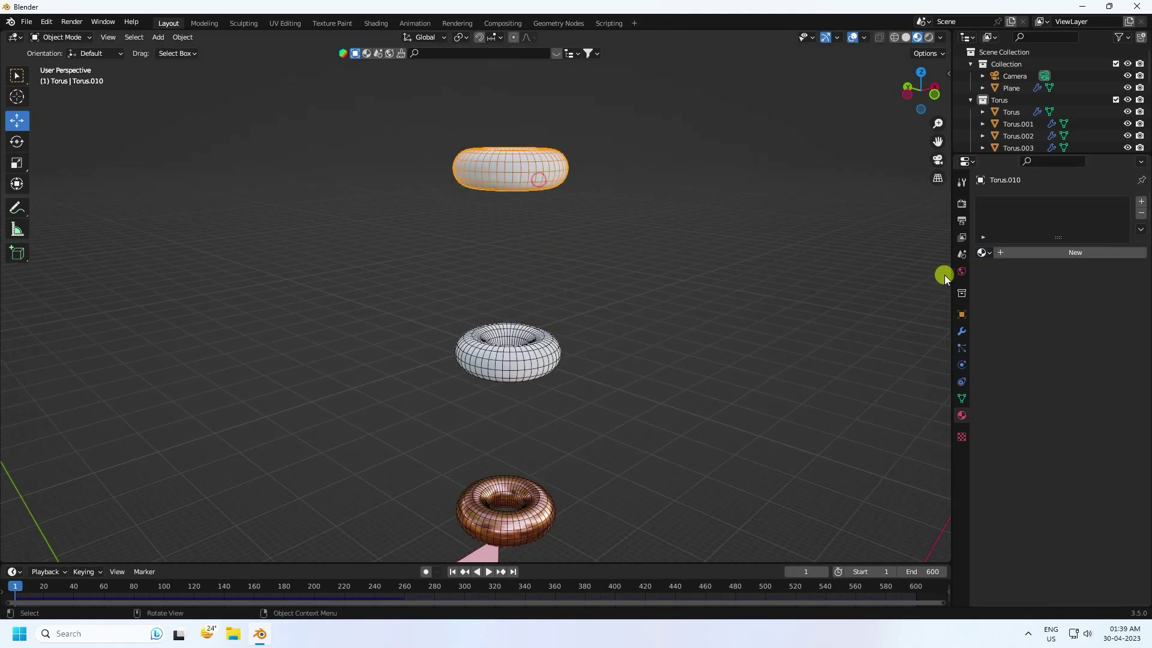
left_click(984, 252)
left_click(998, 269)
left_click(515, 227)
middle_click_drag(587, 215, 564, 390, "shift")
left_click(984, 252)
left_click(984, 252)
left_click(999, 281)
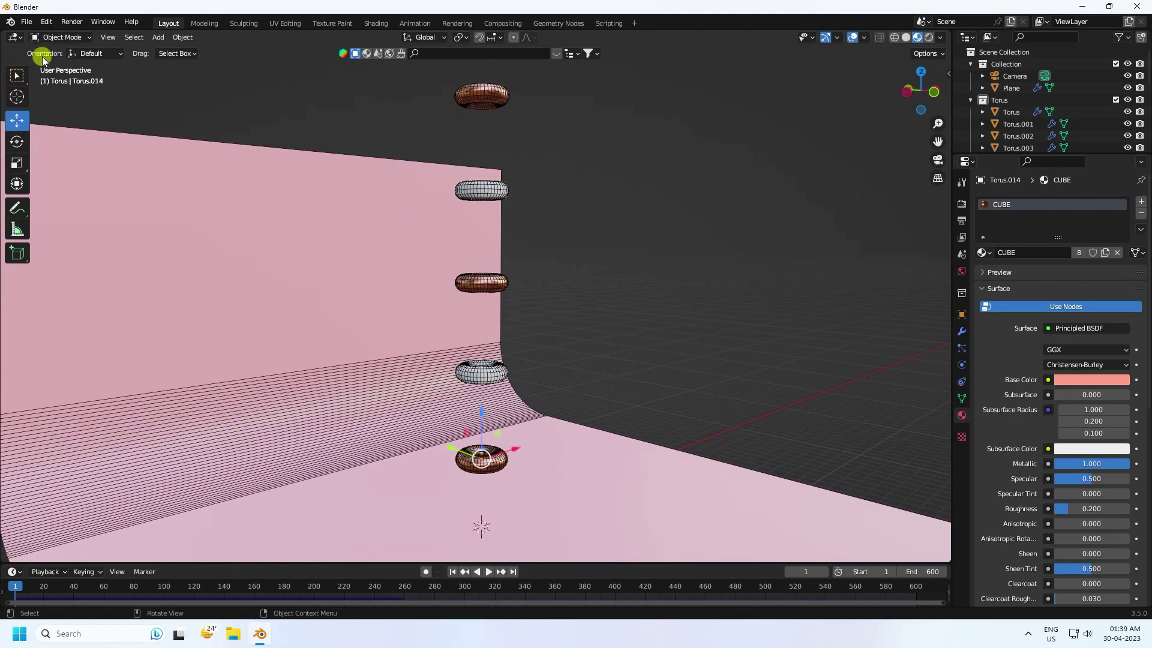
left_click(57, 38)
Step: Append the Marbel Pink material from another blend file
left_click(33, 27)
left_click(27, 22)
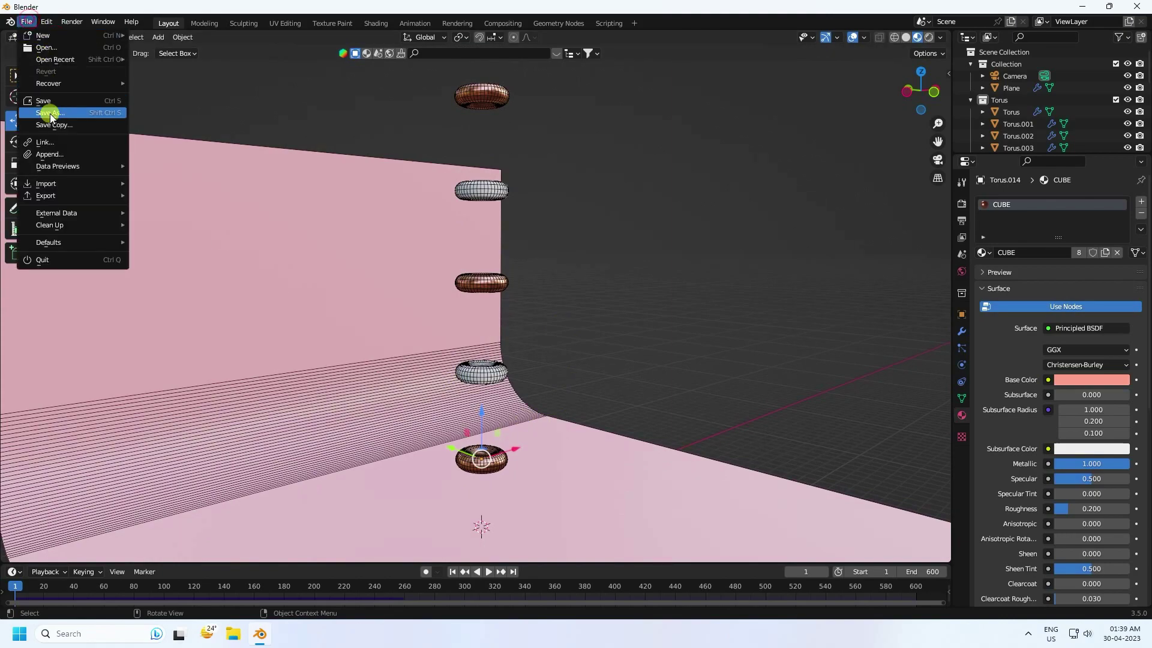
left_click(54, 159)
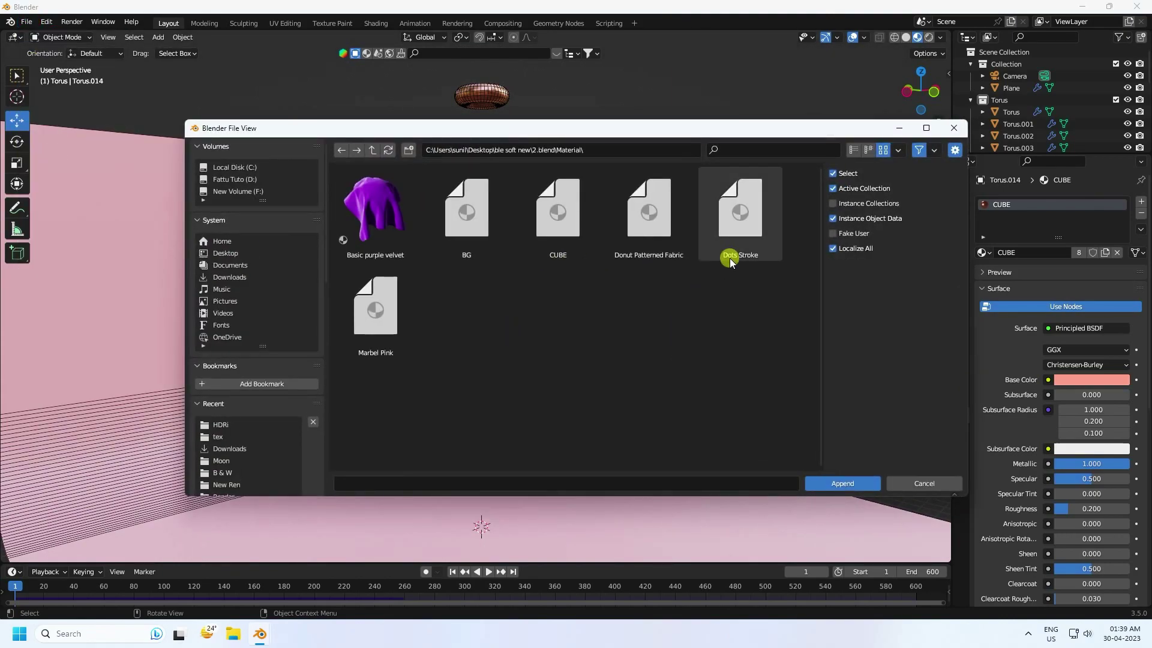
left_click(378, 311)
left_click(838, 484)
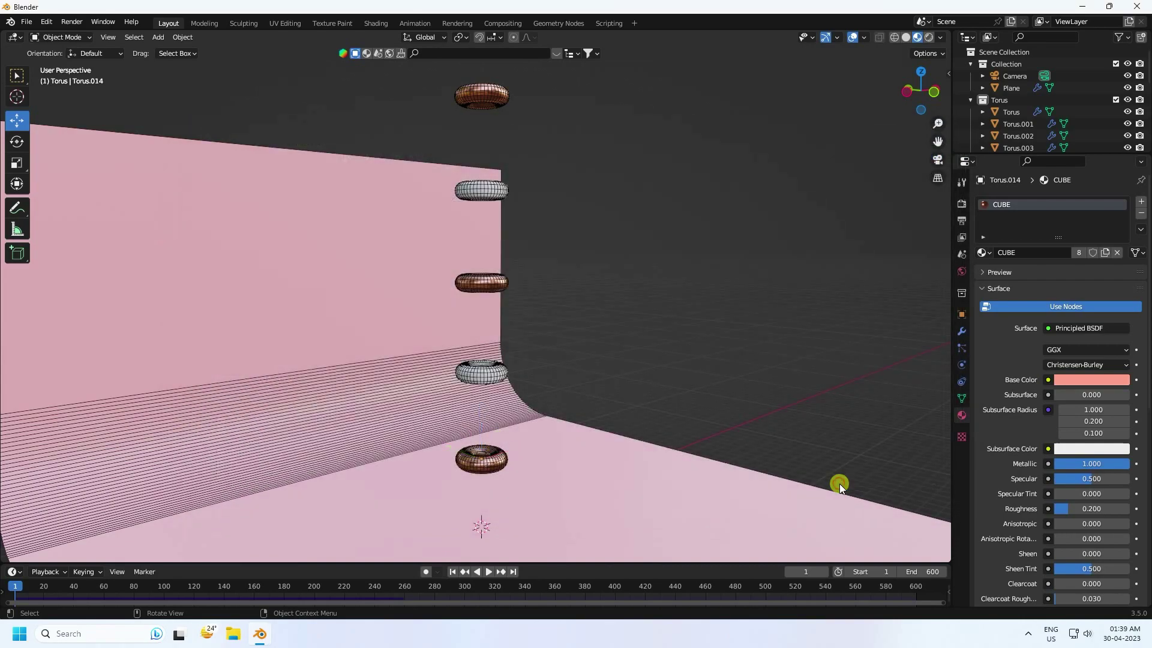
Step: Apply Marbel Pink to the next two plain tori, including the white one
left_click(461, 368)
scroll(480, 383, "up", 4)
scroll(591, 346, "down", 5, "shift")
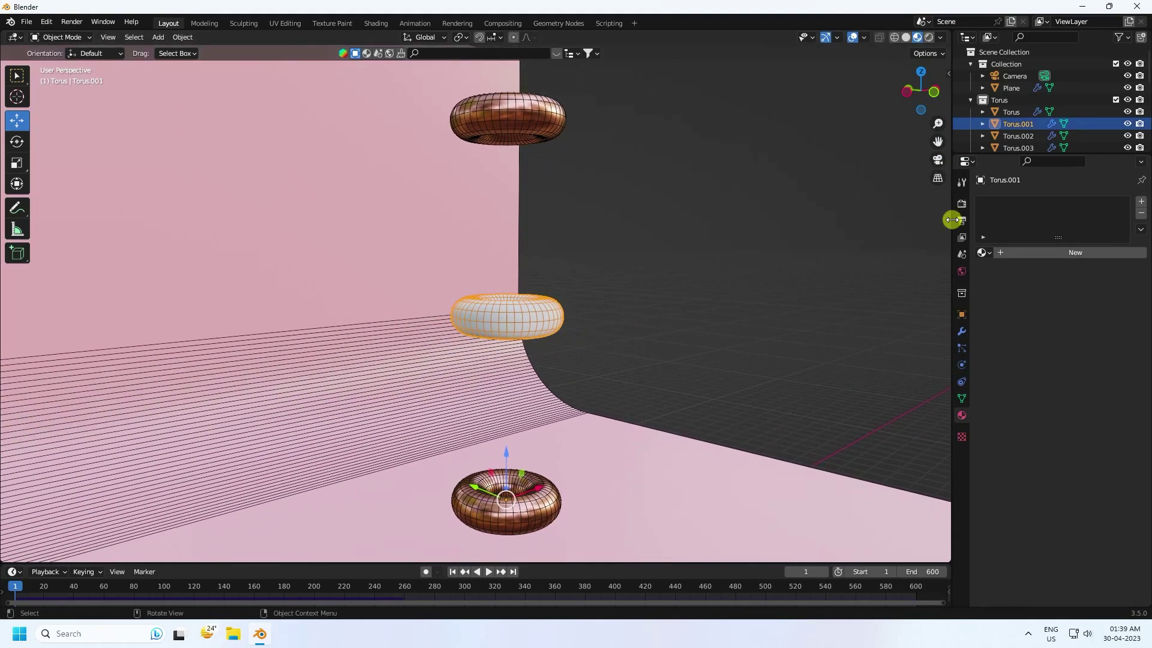
left_click(983, 252)
left_click(993, 294)
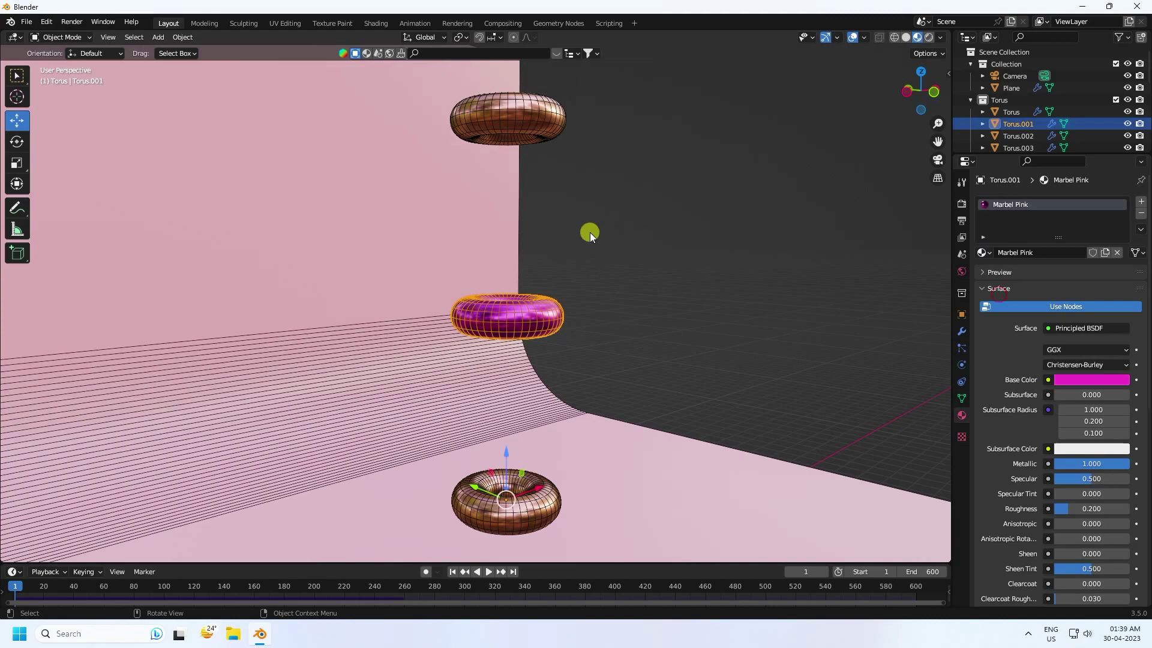
scroll(597, 340, "up", 6, "shift")
left_click(536, 239)
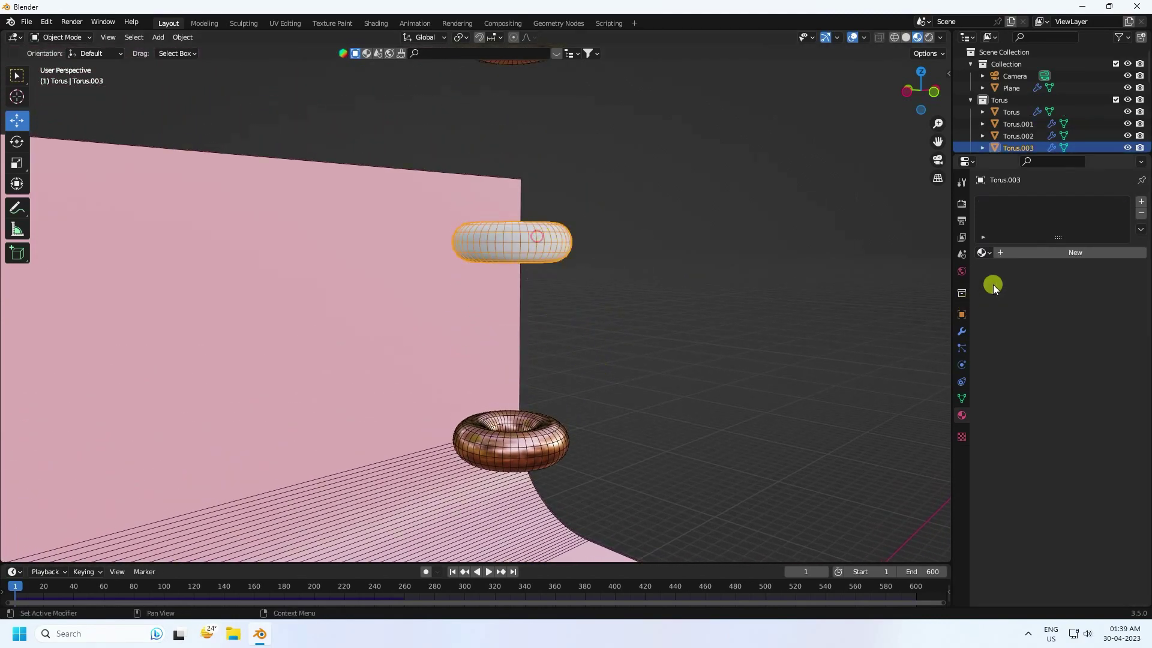
left_click(990, 252)
left_click(1008, 293)
Step: Give two more upper tori the Marbel Pink material
scroll(697, 218, "up", 5, "shift")
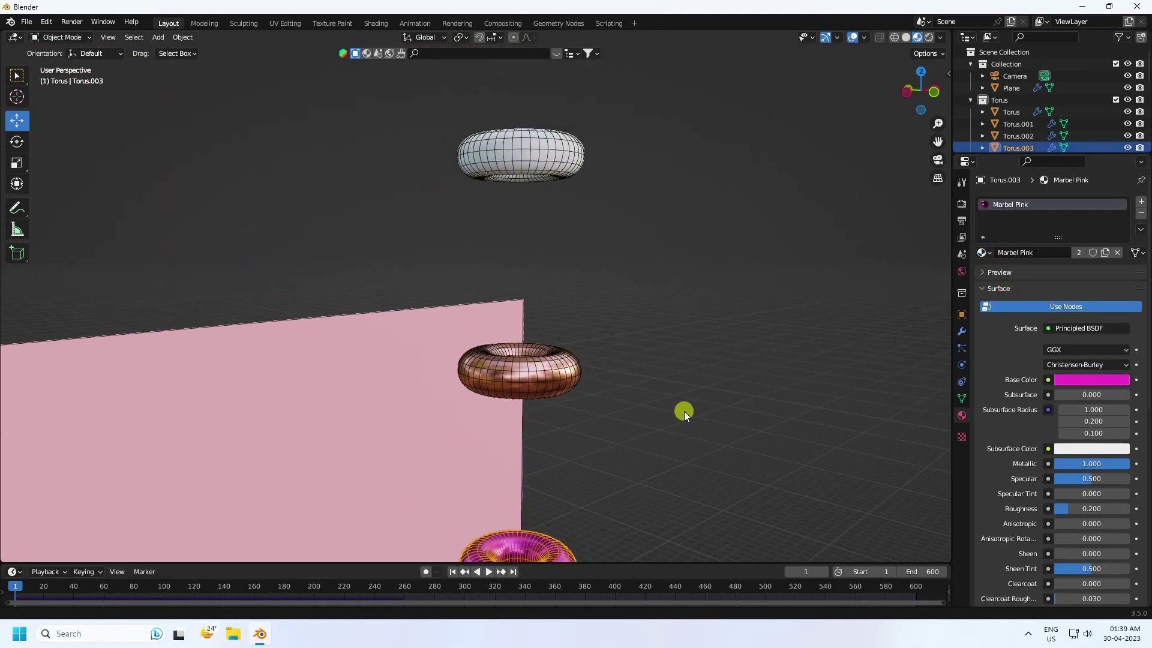
left_click(571, 219)
left_click(982, 252)
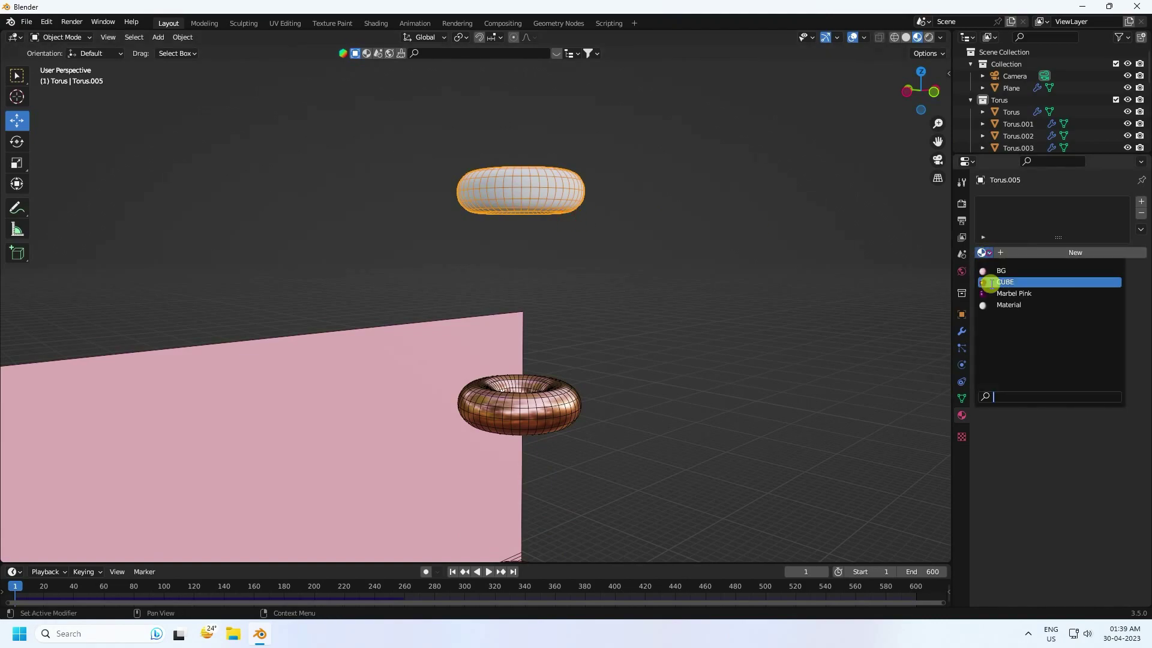
key("Return")
scroll(571, 274, "up", 8, "shift")
left_click(564, 172)
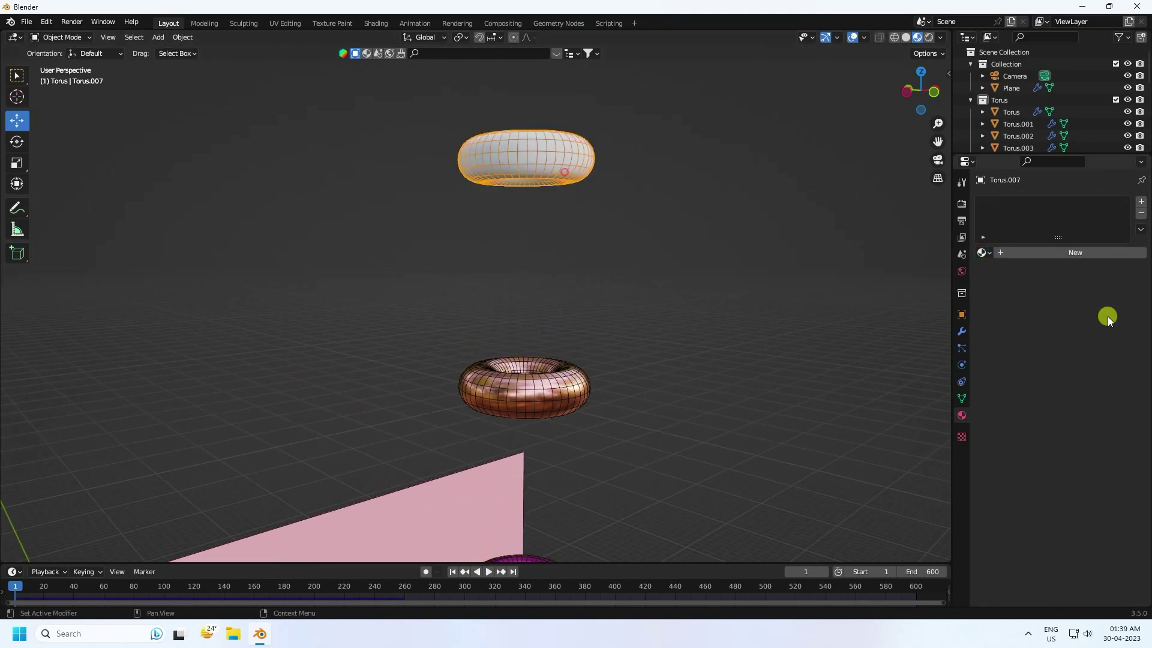
left_click(986, 254)
left_click(995, 292)
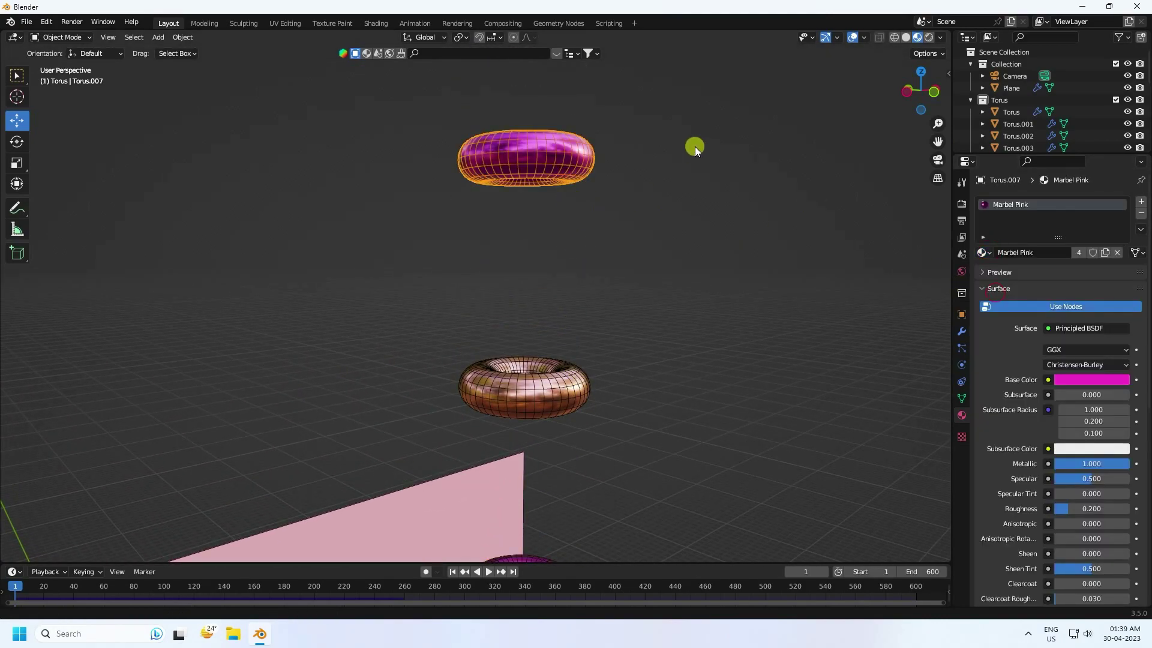
Step: Apply Marbel Pink to the last two untextured tori, up through Torus.011
scroll(700, 384, "down", 3, "shift")
scroll(700, 384, "down", 3, "shift")
left_click(516, 163)
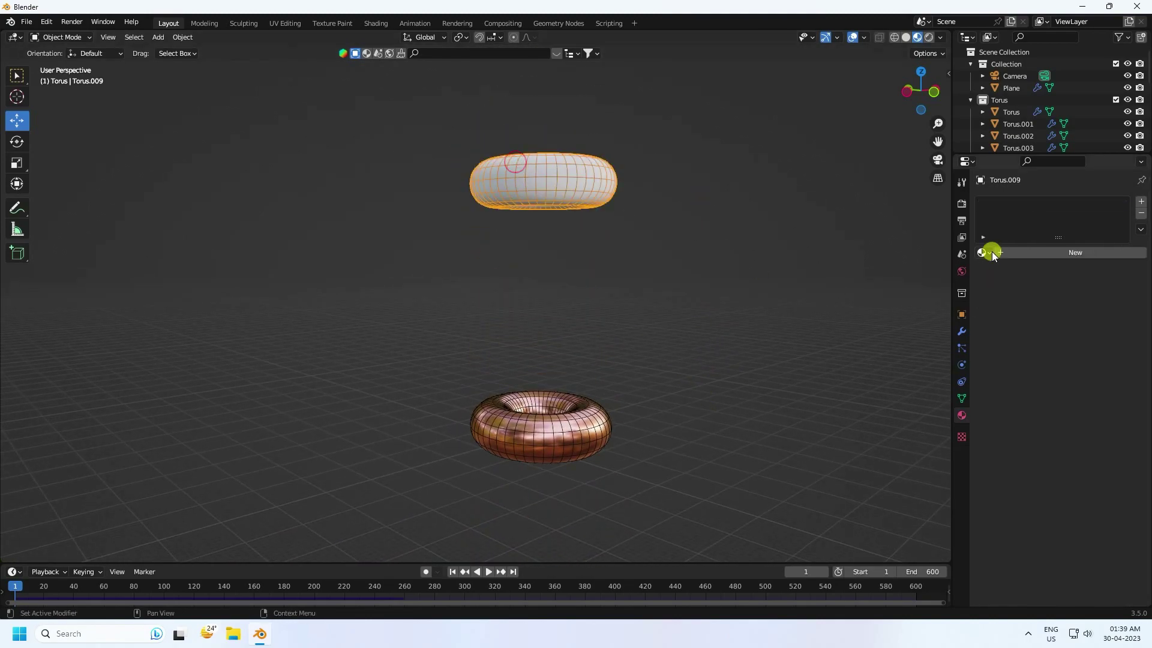
left_click(983, 252)
left_click(1001, 293)
scroll(682, 306, "down", 6, "shift")
left_click(576, 201)
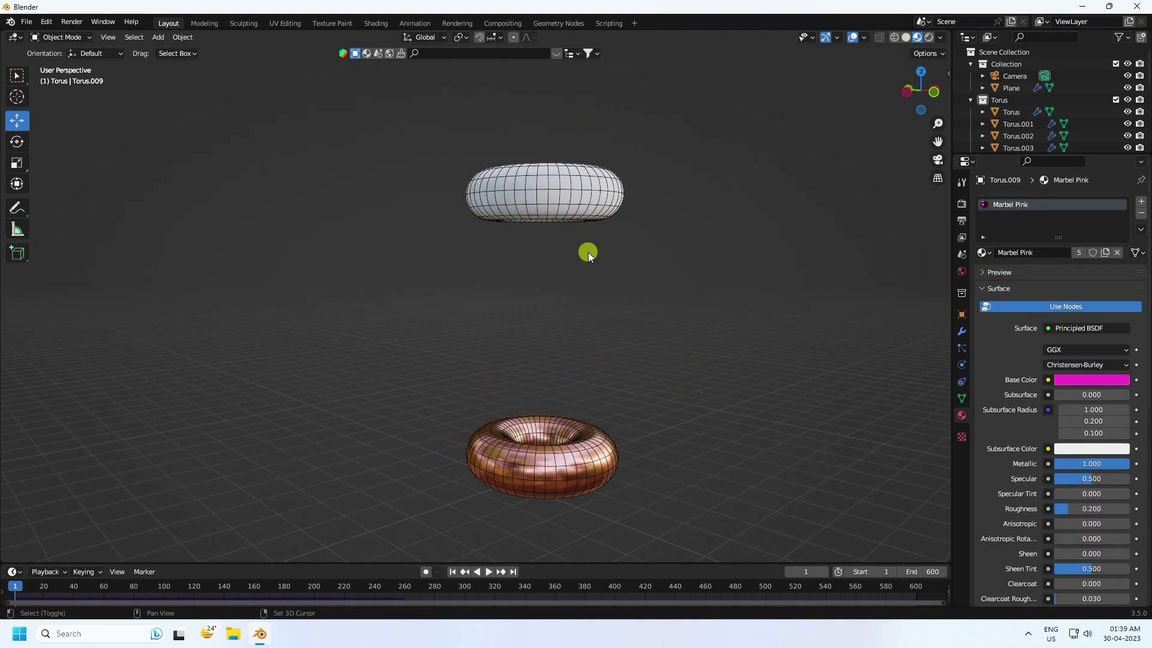
left_click(985, 254)
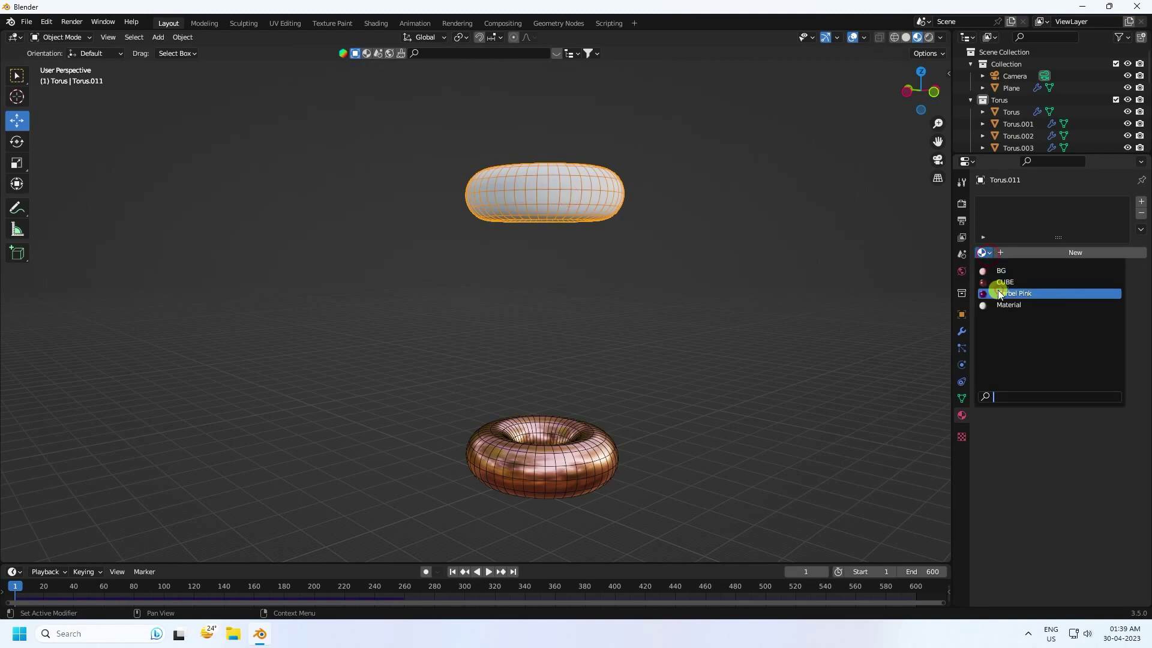
left_click(999, 291)
scroll(730, 328, "down", 3, "shift")
Step: Check the alternating stack through the camera, then orbit to see the backdrop at an angle
key("KP_0")
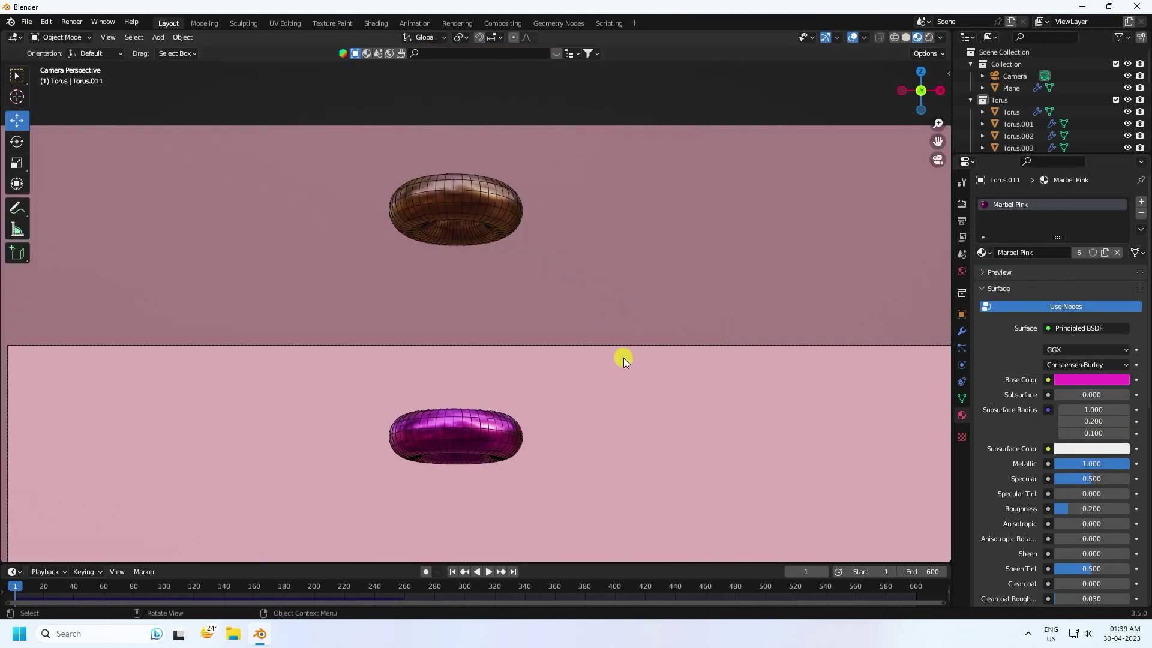
scroll(523, 373, "down", 3)
scroll(538, 469, "down", 1)
scroll(577, 448, "up", 1)
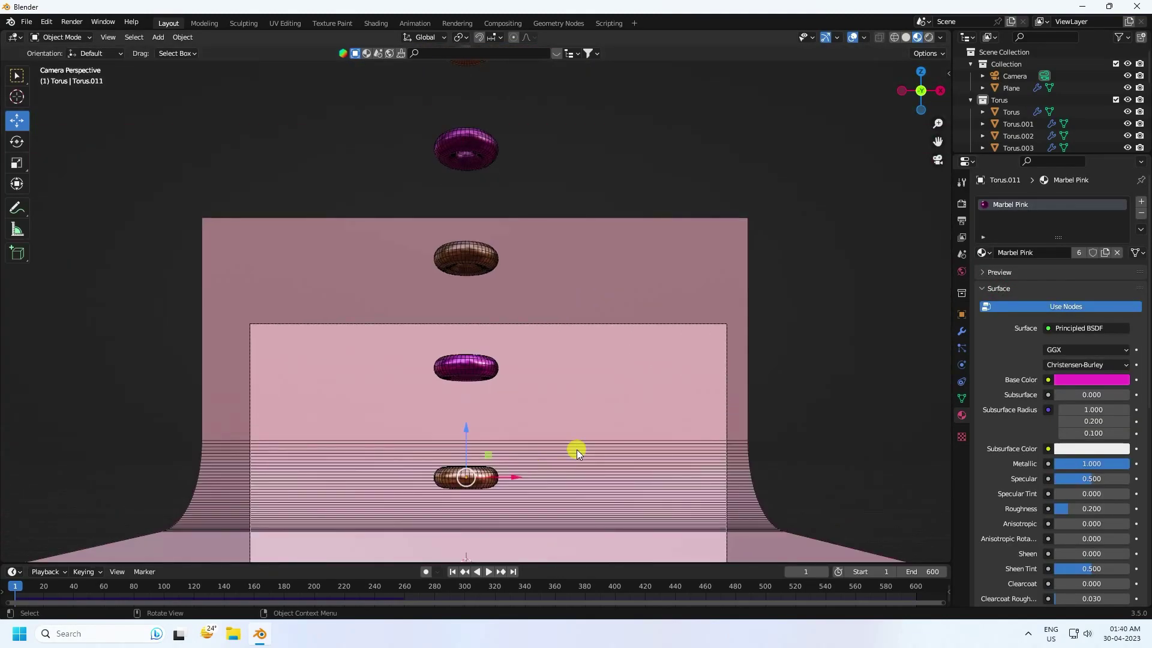
scroll(600, 322, "down", 2, "shift")
scroll(600, 321, "down", 2, "shift")
scroll(506, 319, "up", 3)
scroll(506, 320, "down", 2)
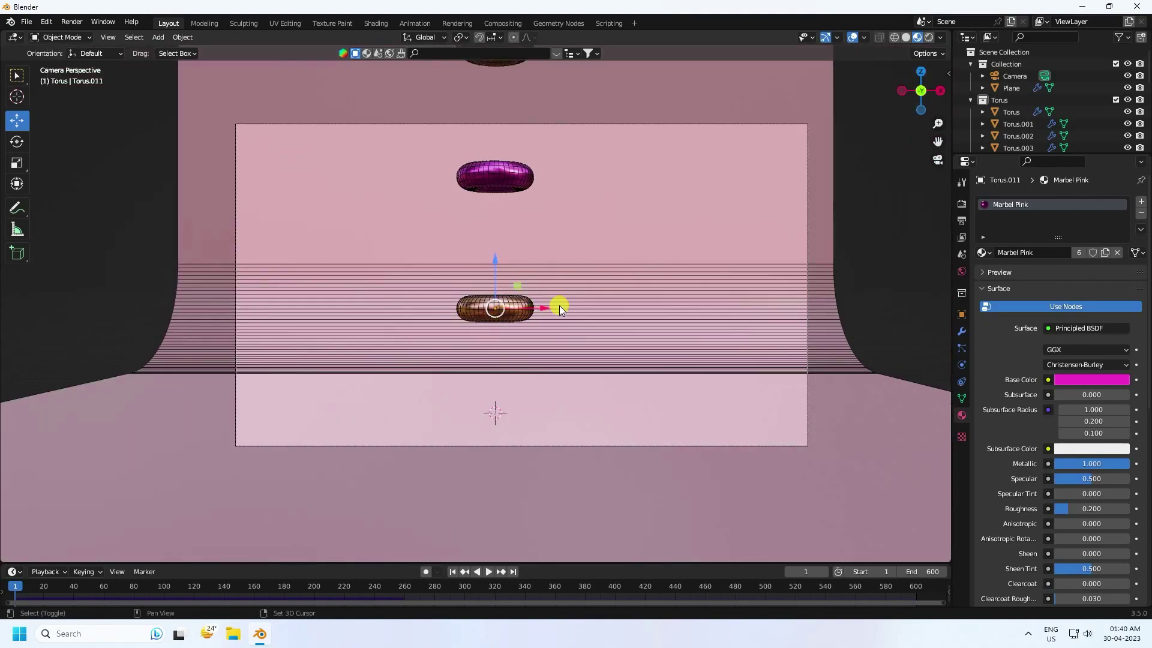
middle_click_drag(559, 305, 335, 195)
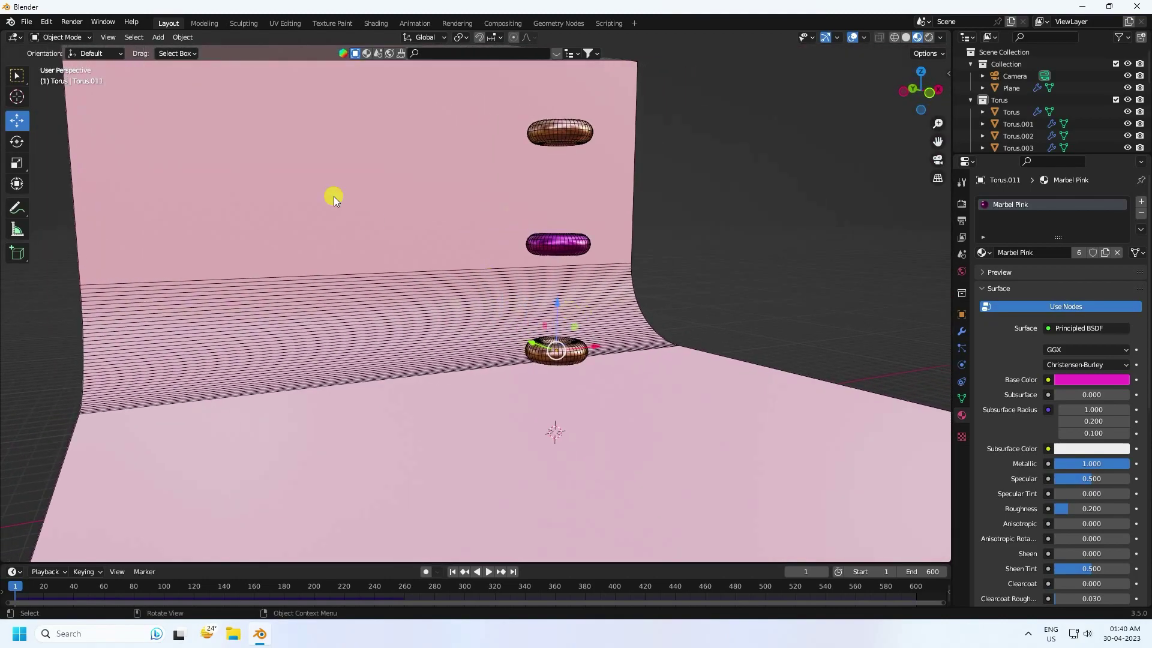
Step: Add an Area light and raise it high above the tori, to Z 10.839 m
left_click(158, 38)
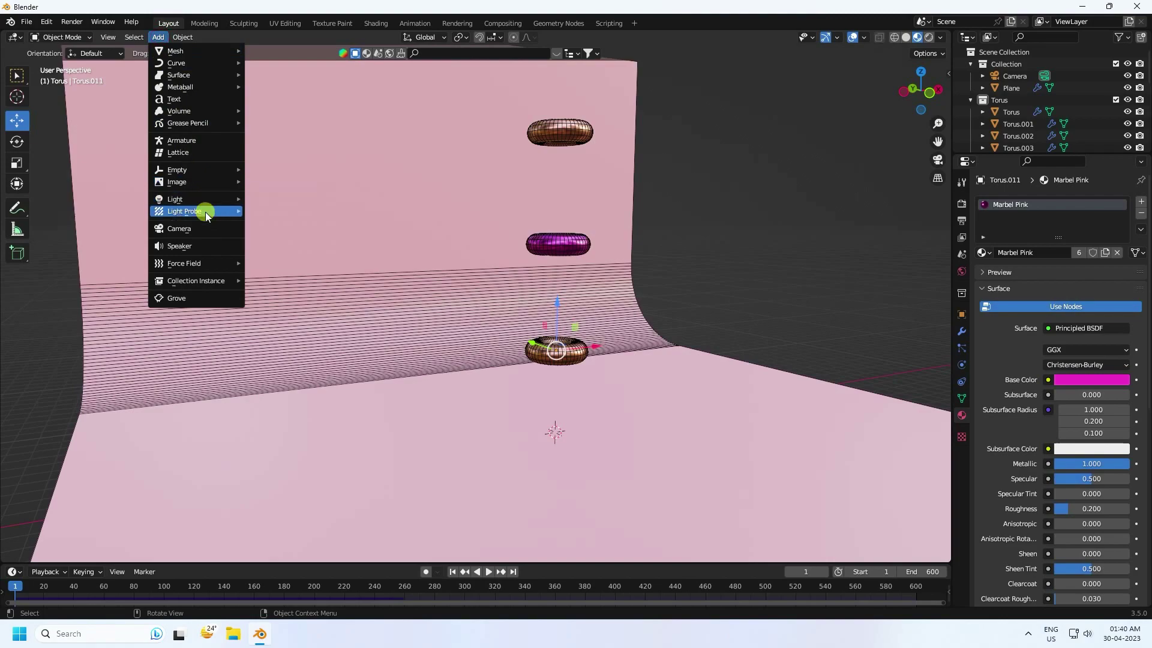
mouse_move(211, 198)
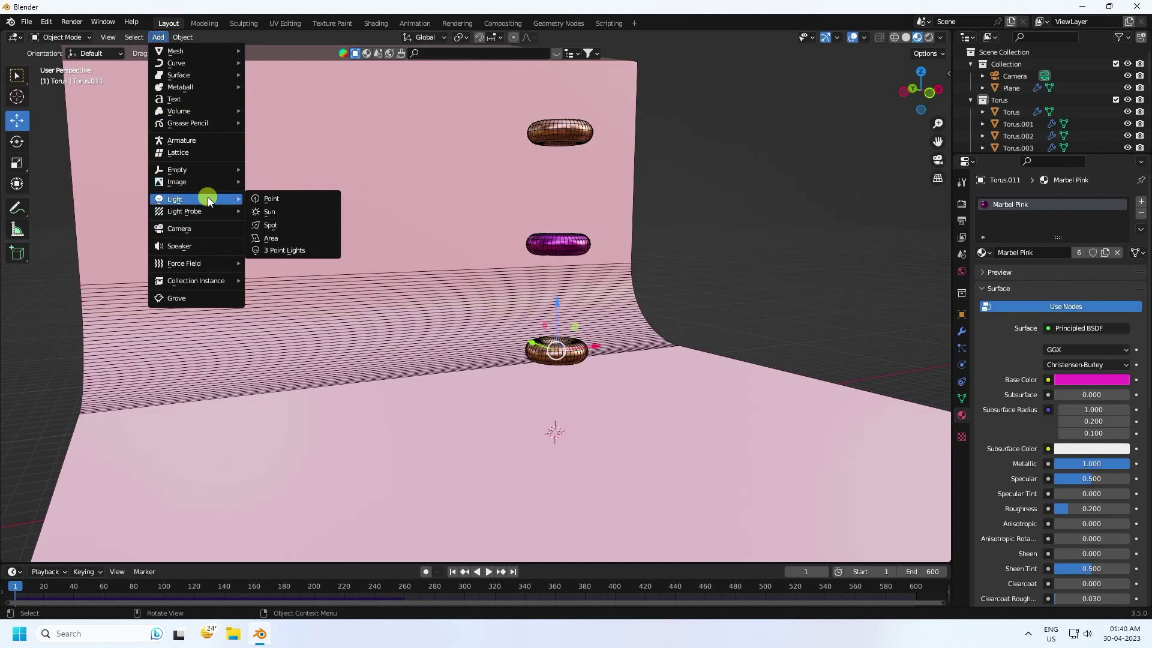
left_click(279, 236)
middle_click_drag(282, 242, 573, 334)
left_click_drag(573, 333, 564, 201)
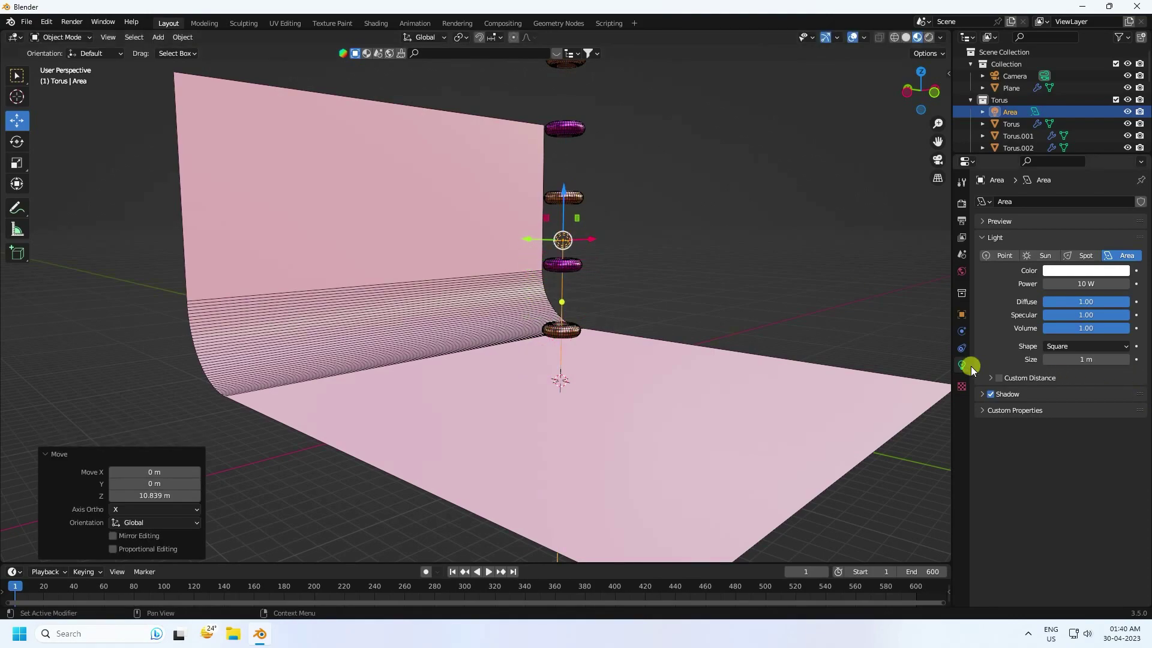
Step: Set the area light's size to 5 m and power to 200 W, then view through the camera
left_click(1075, 354)
type("5")
key("Return")
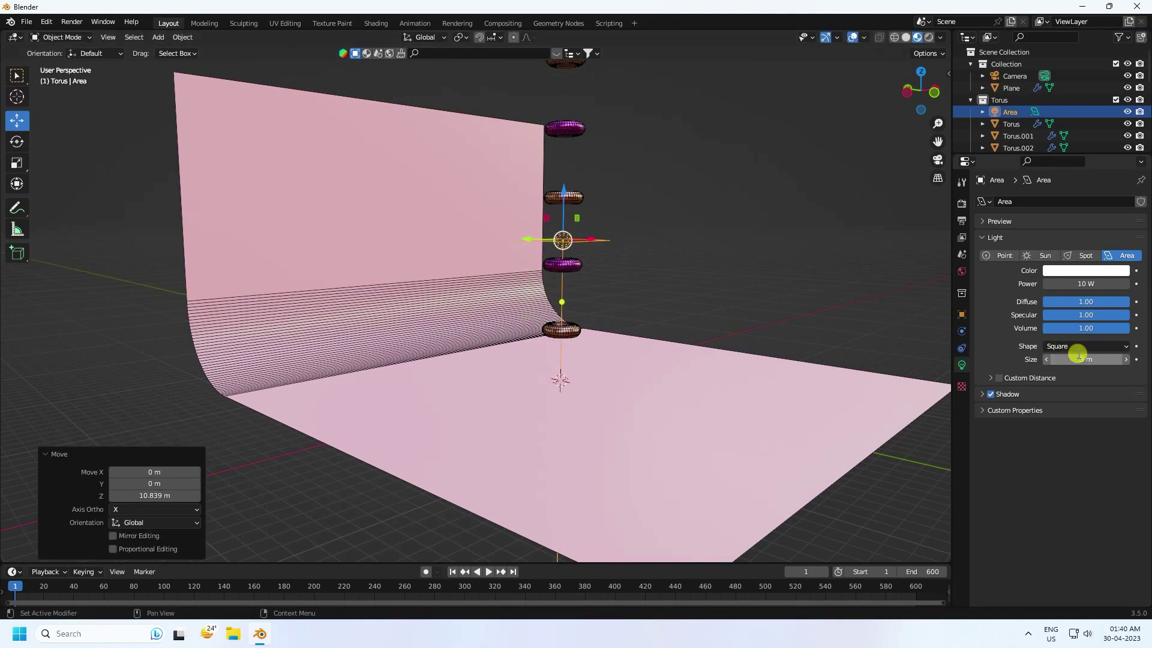
left_click(1087, 284)
type("200")
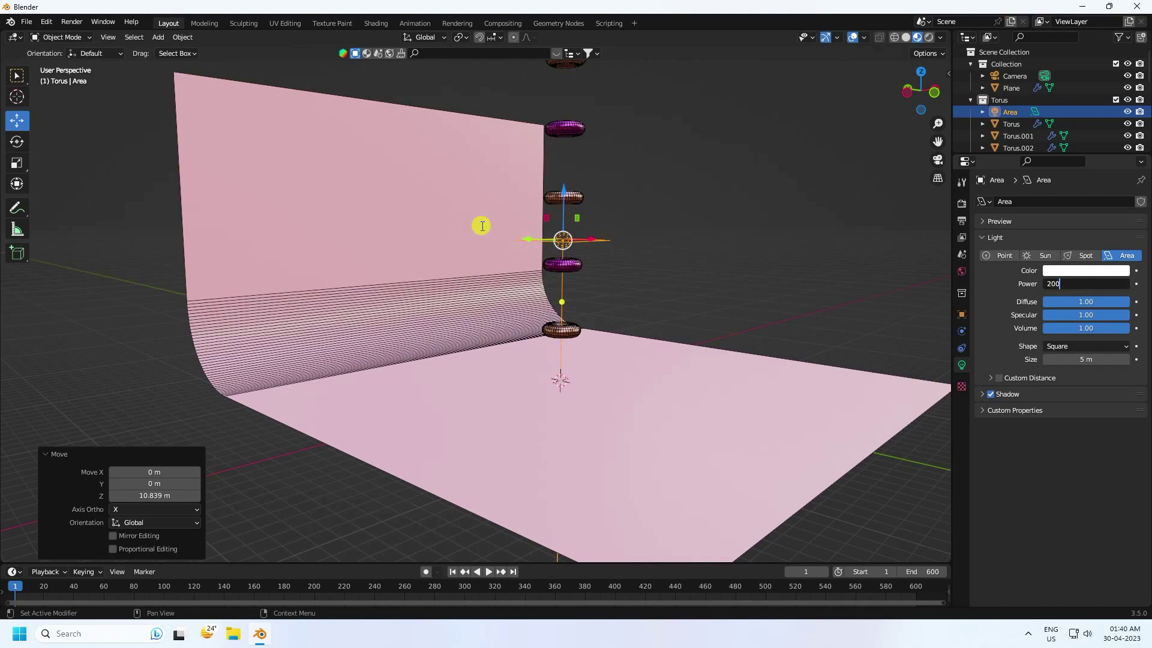
key("Return")
middle_click_drag(697, 265, 723, 315)
key("KP_0")
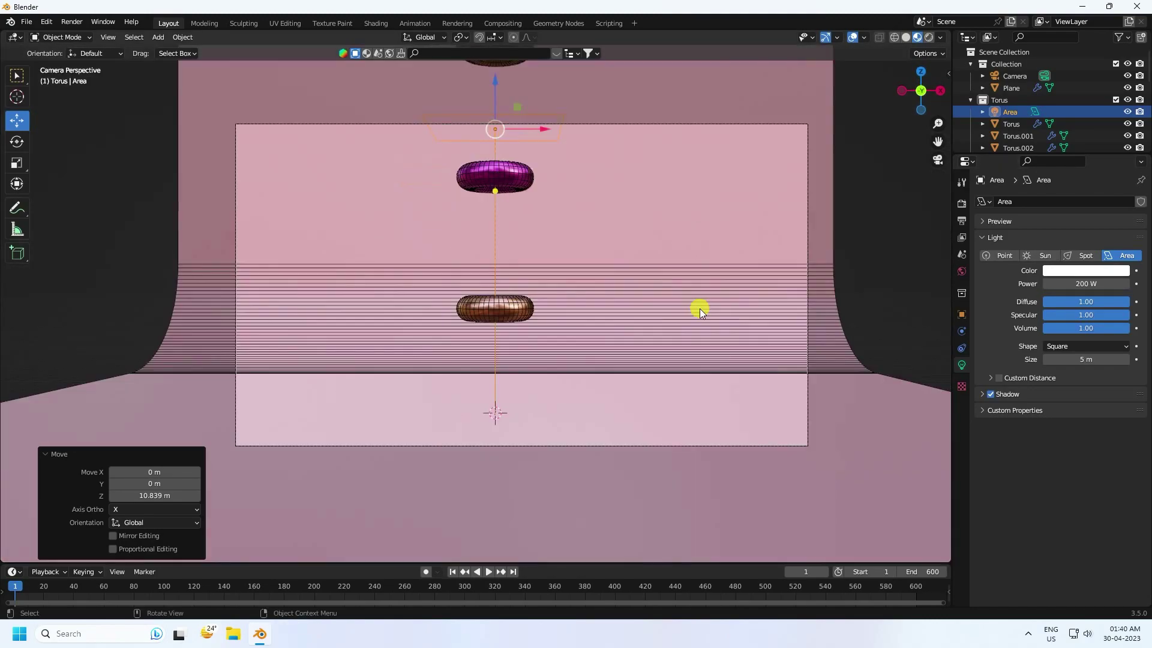
Step: Switch rendering to Cycles on GPU Compute with 256 render and 64 viewport max samples
left_click(962, 205)
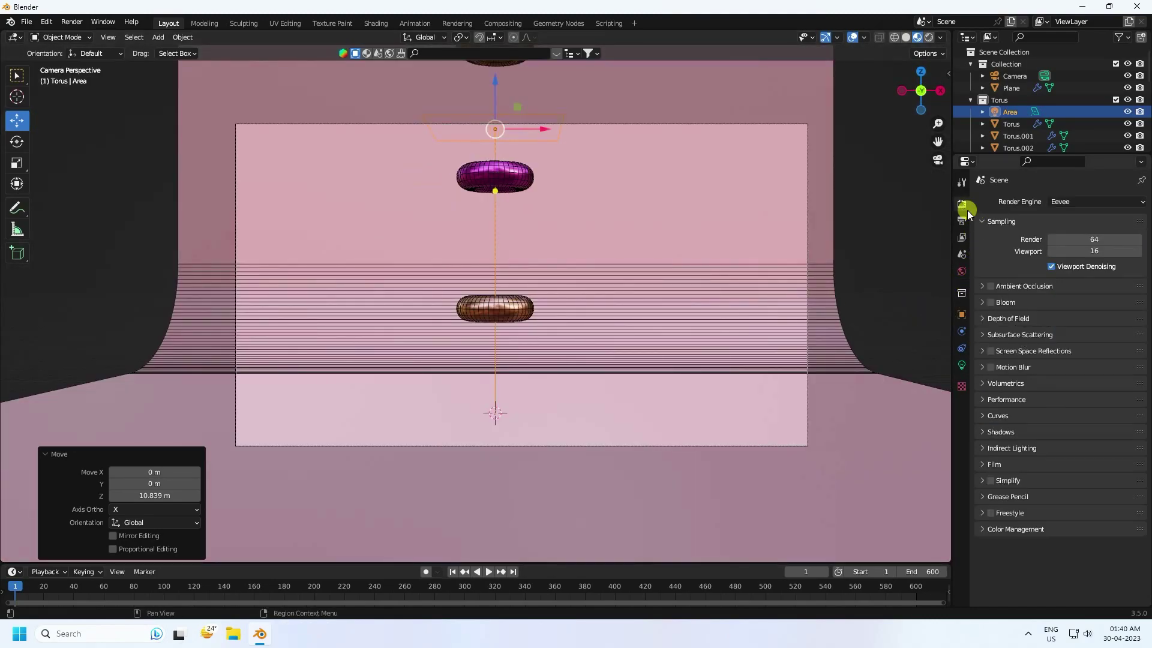
left_click(1077, 204)
left_click(1065, 244)
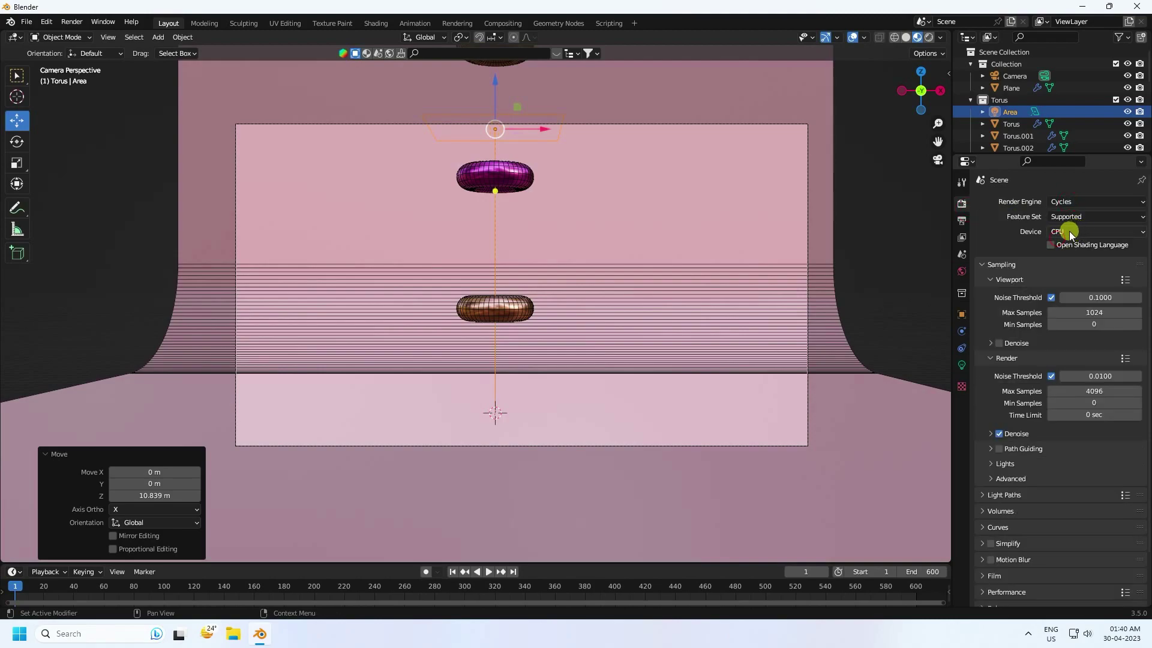
left_click(1070, 233)
left_click(1064, 258)
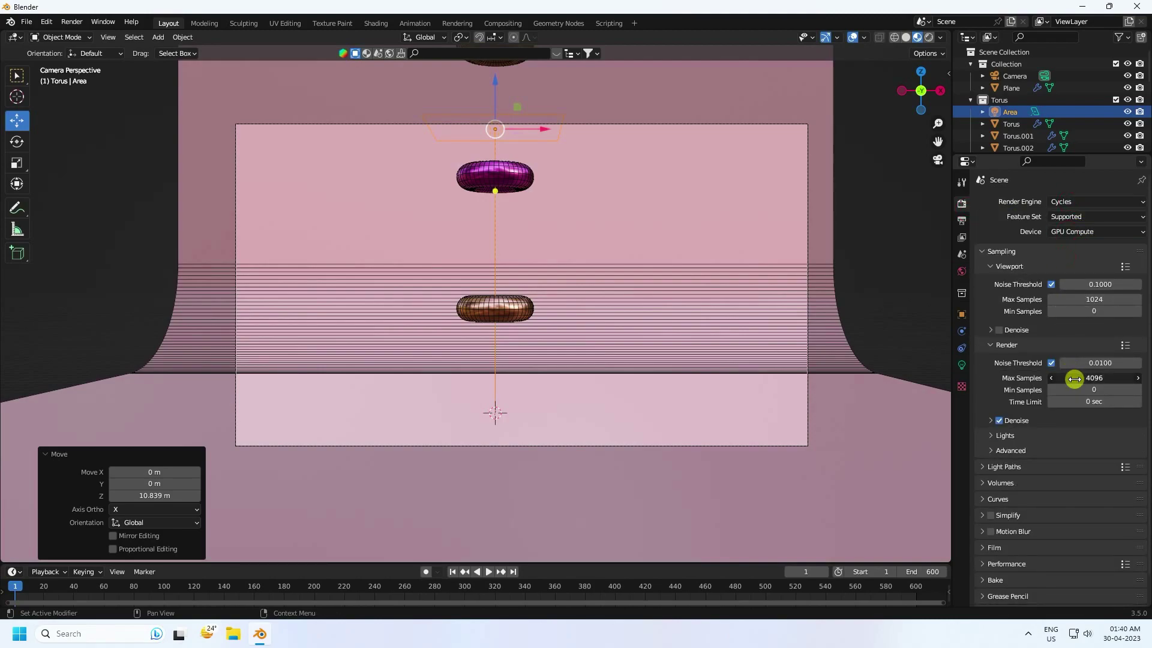
key("Return")
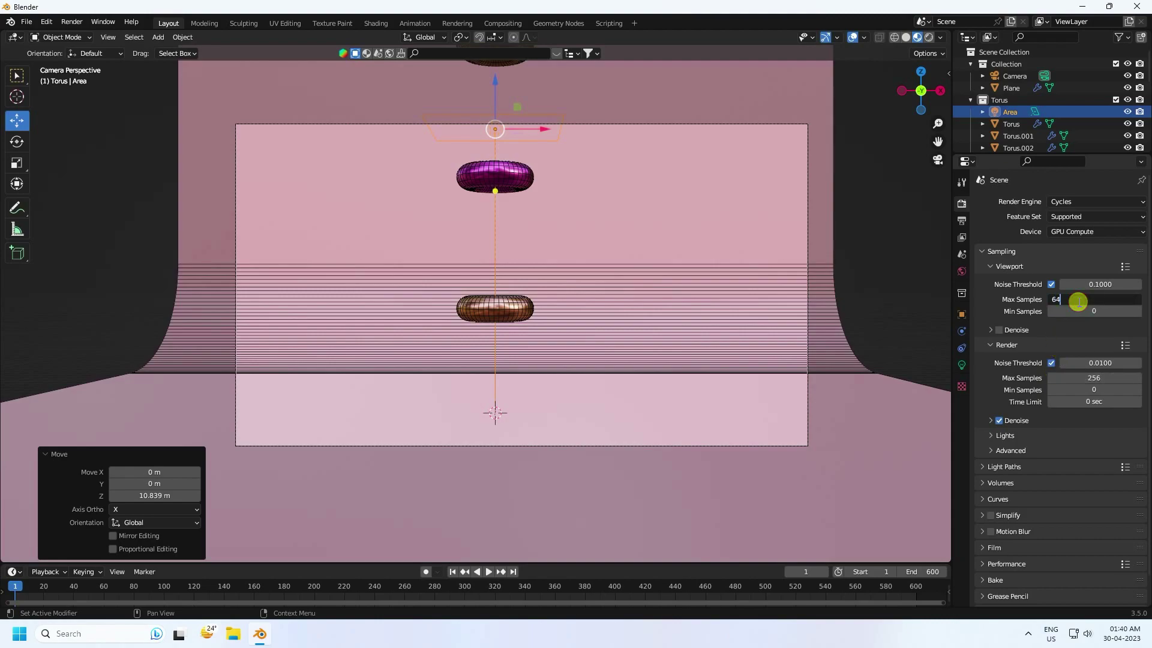
key("Return")
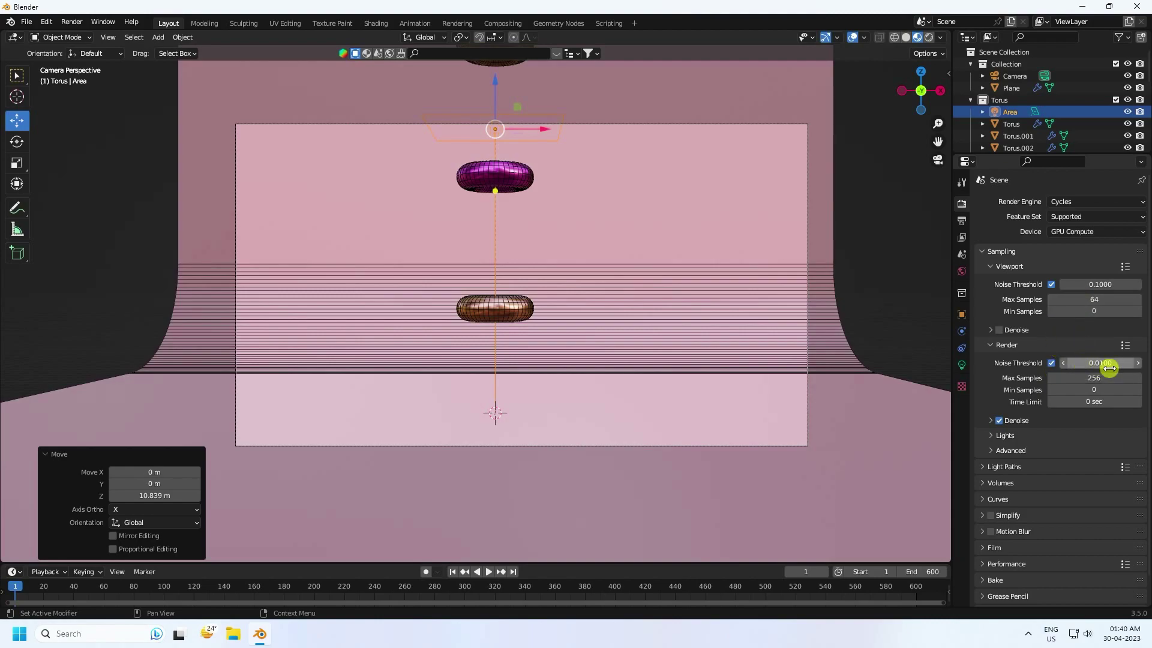
Step: Play the falling-tori simulation and pause at frame 233 once they have piled up
left_click(487, 572)
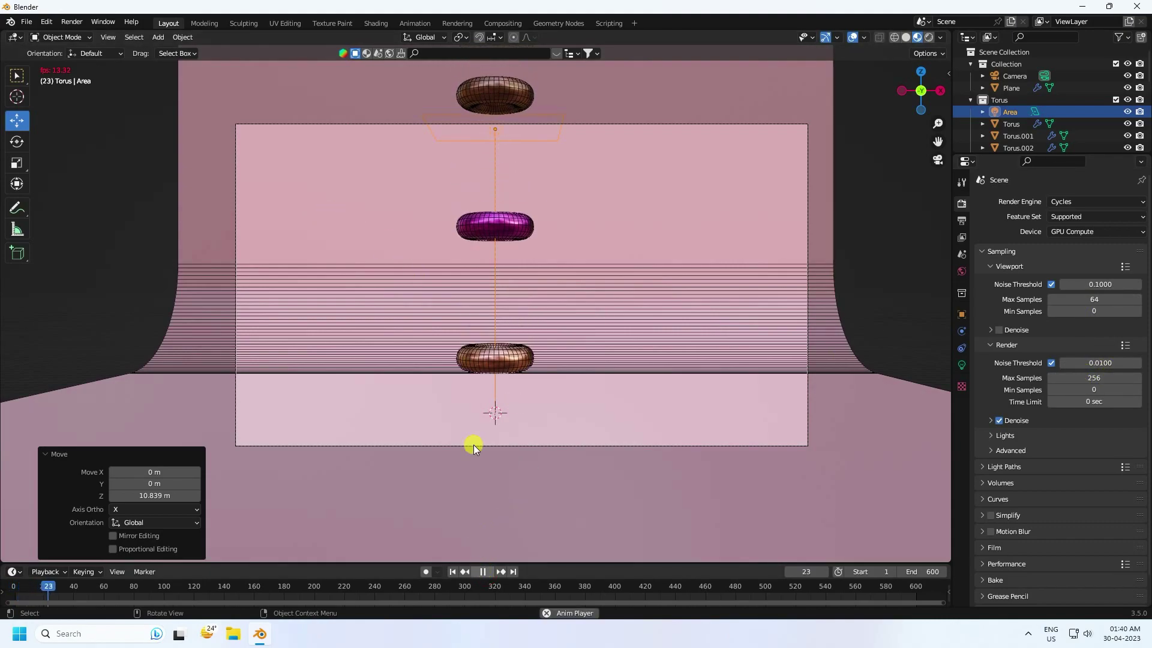
scroll(468, 420, "up", 1)
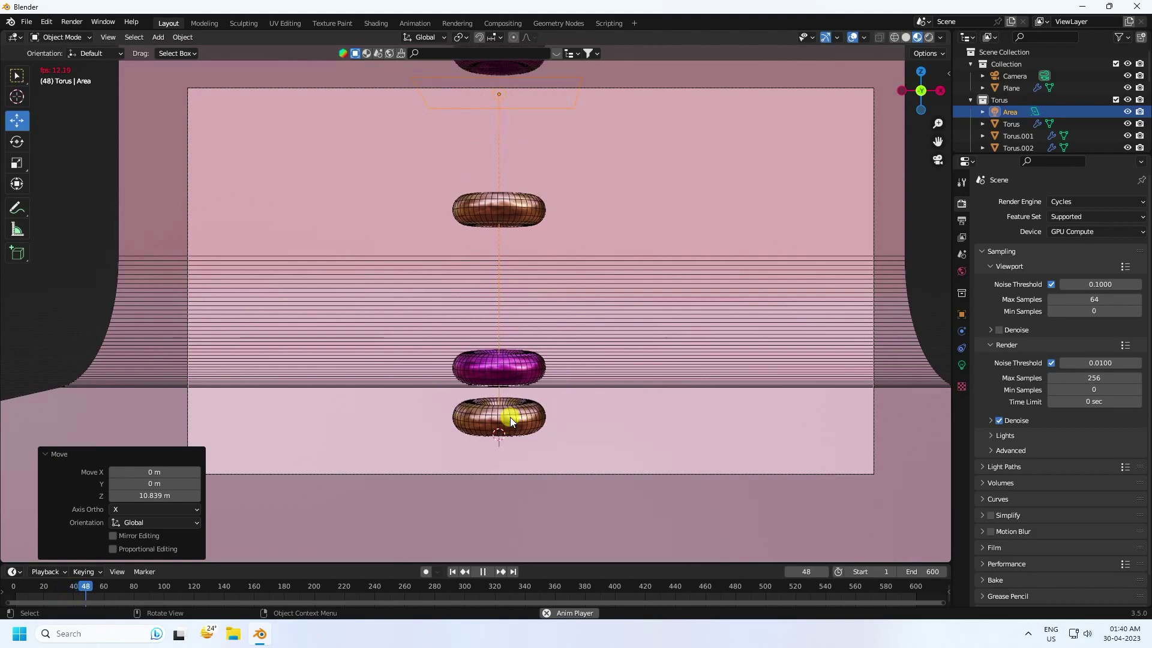
scroll(510, 417, "up", 1)
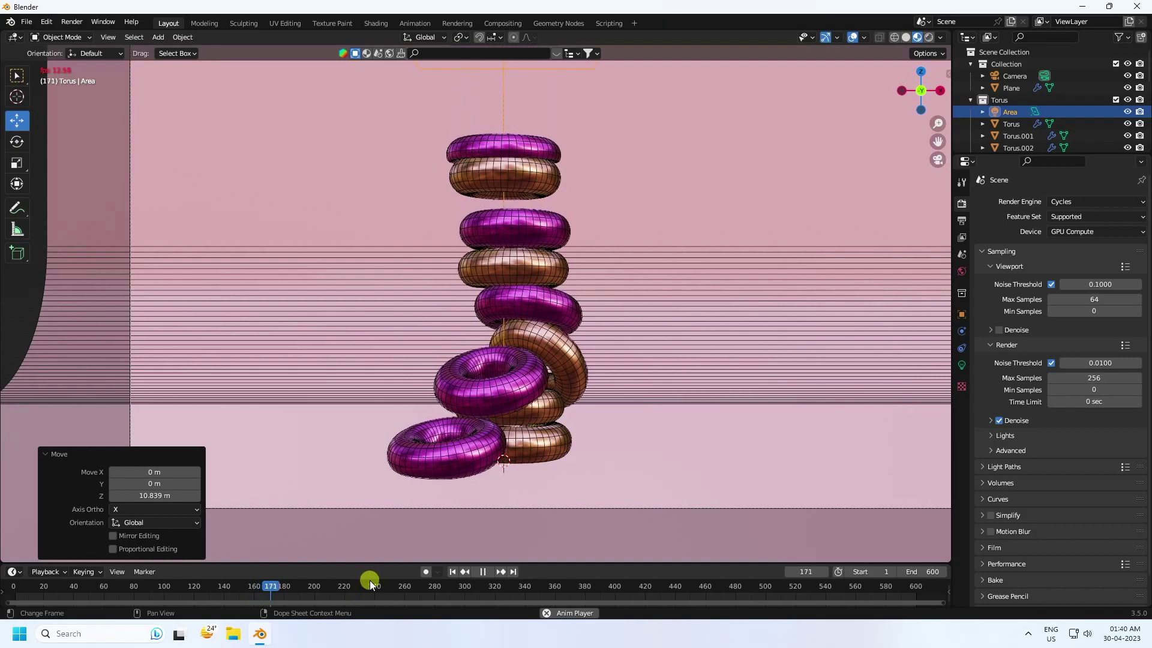
left_click(483, 570)
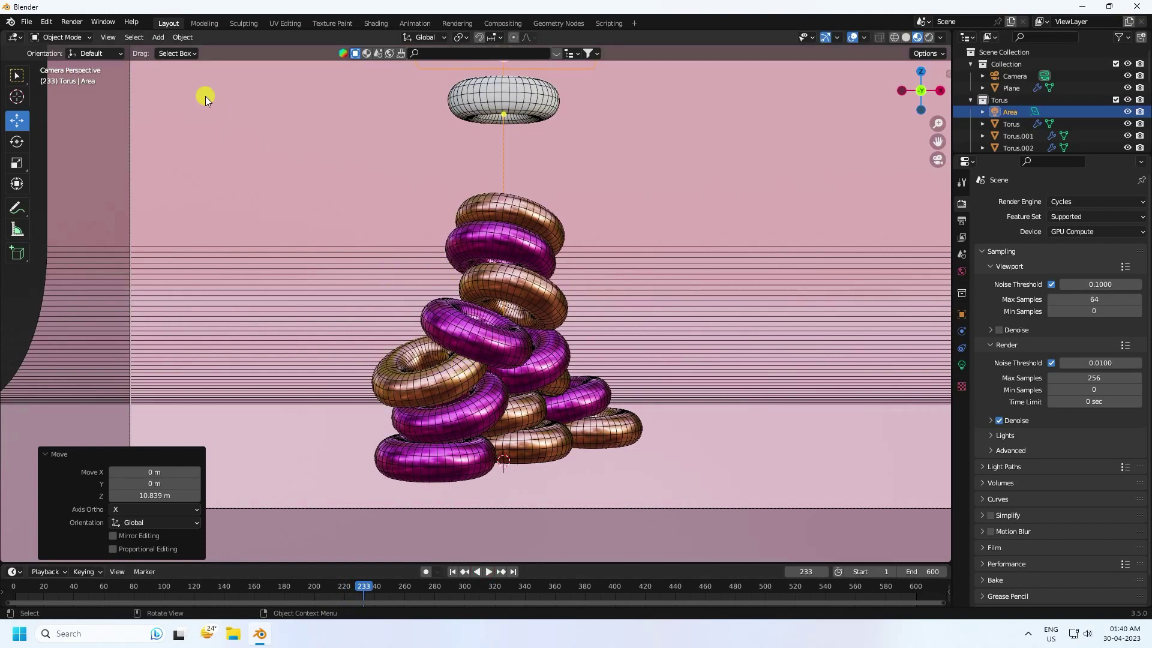
Step: Render frame 233 as an image from the Render menu
left_click(77, 22)
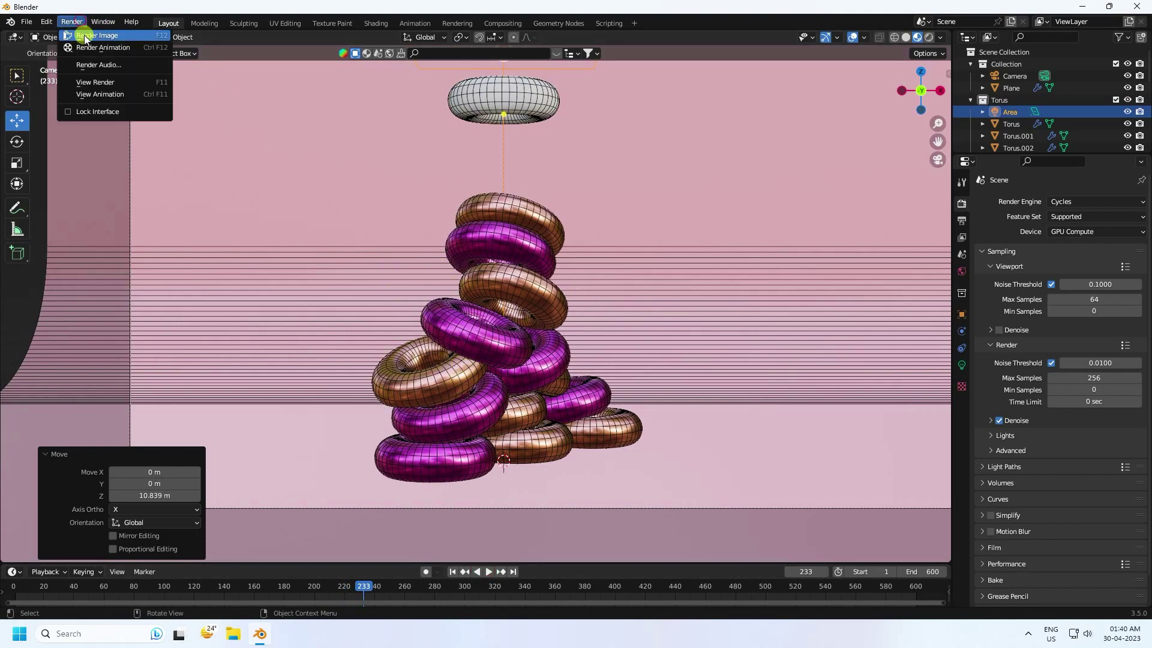
left_click(84, 34)
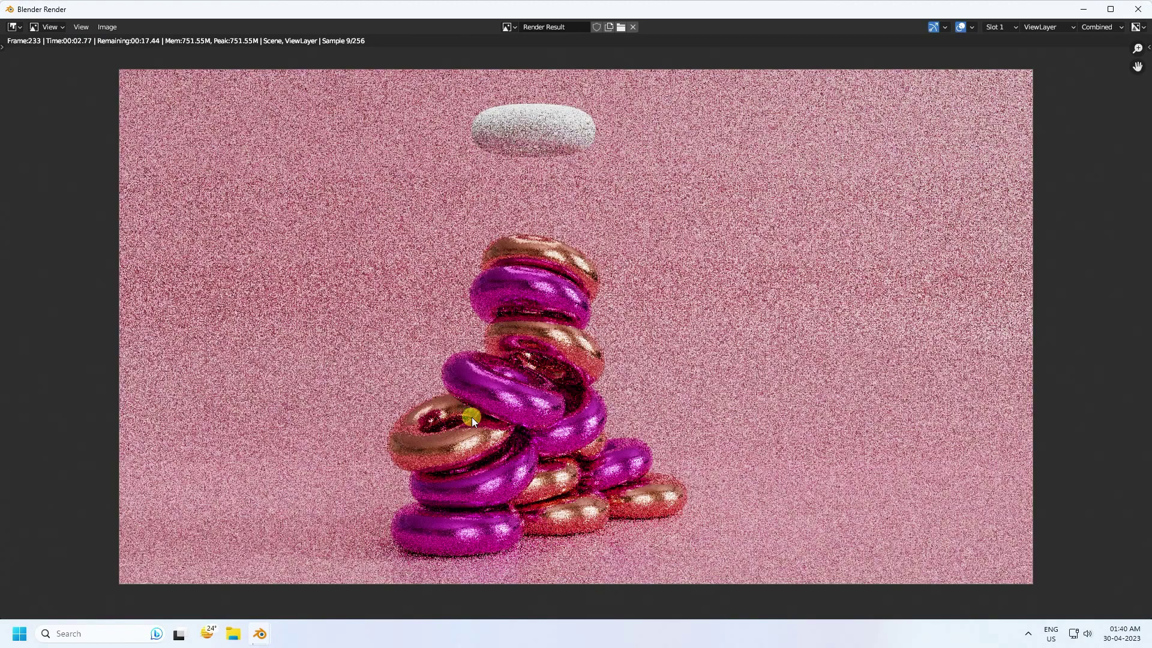